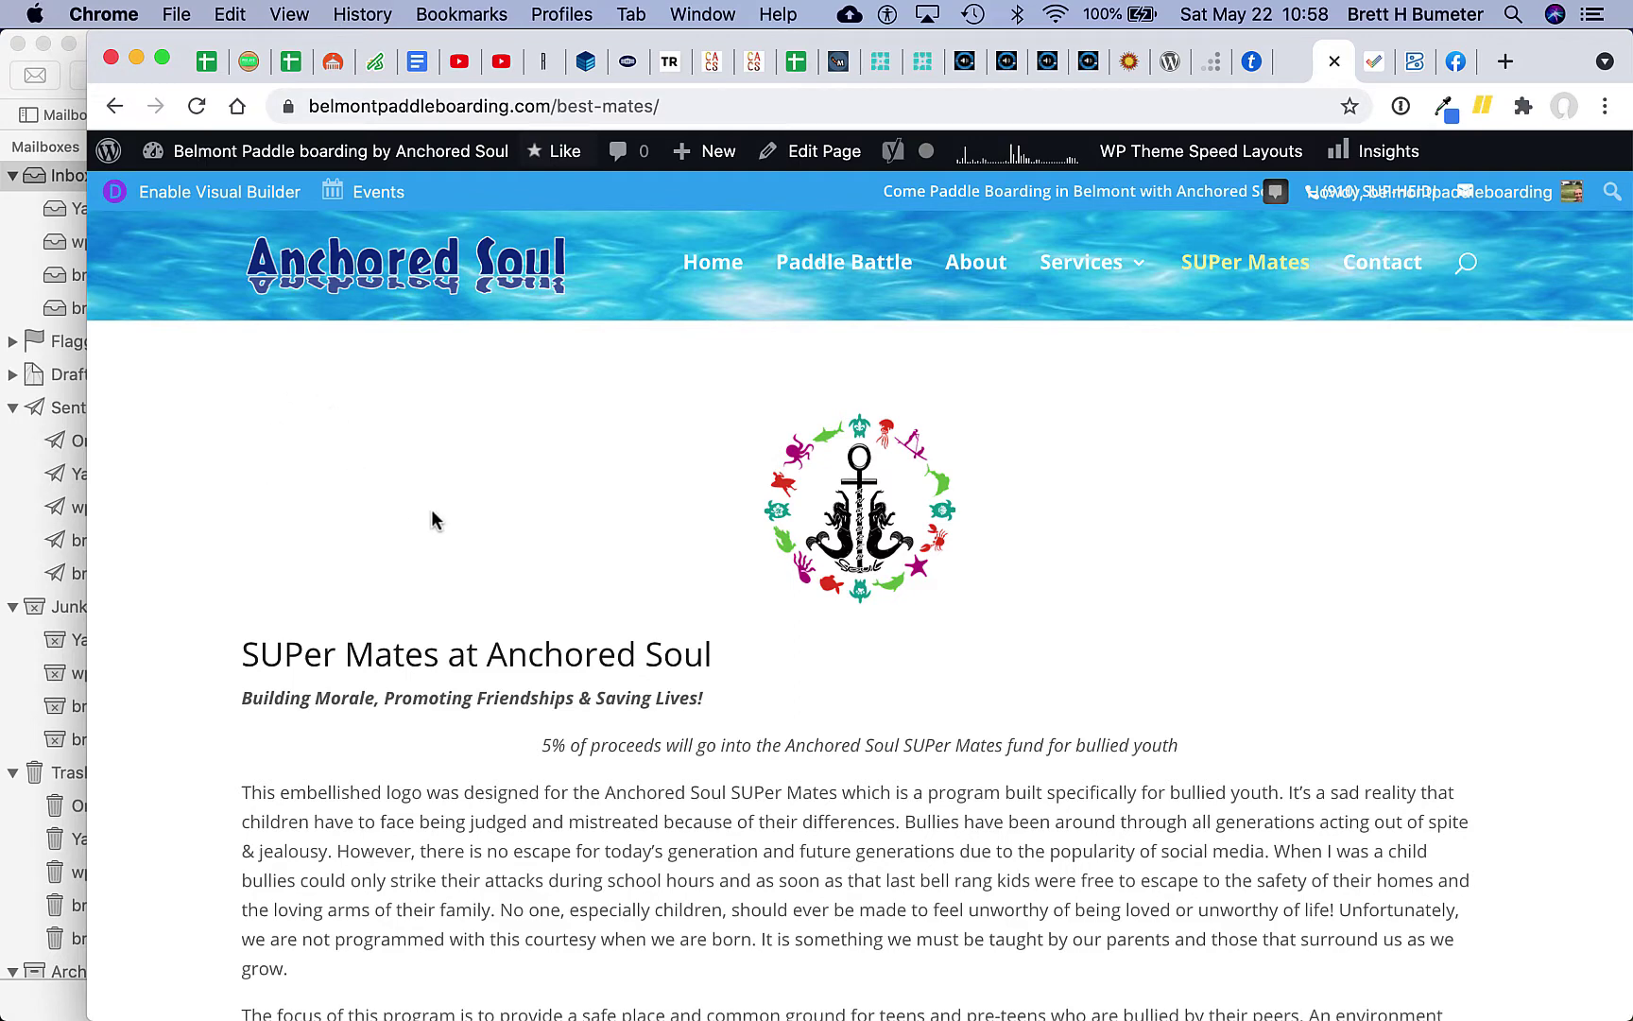
# Step: Look over the published SUPer Mates page and open it for editing
pyautogui.scroll(-5, 792, 784)
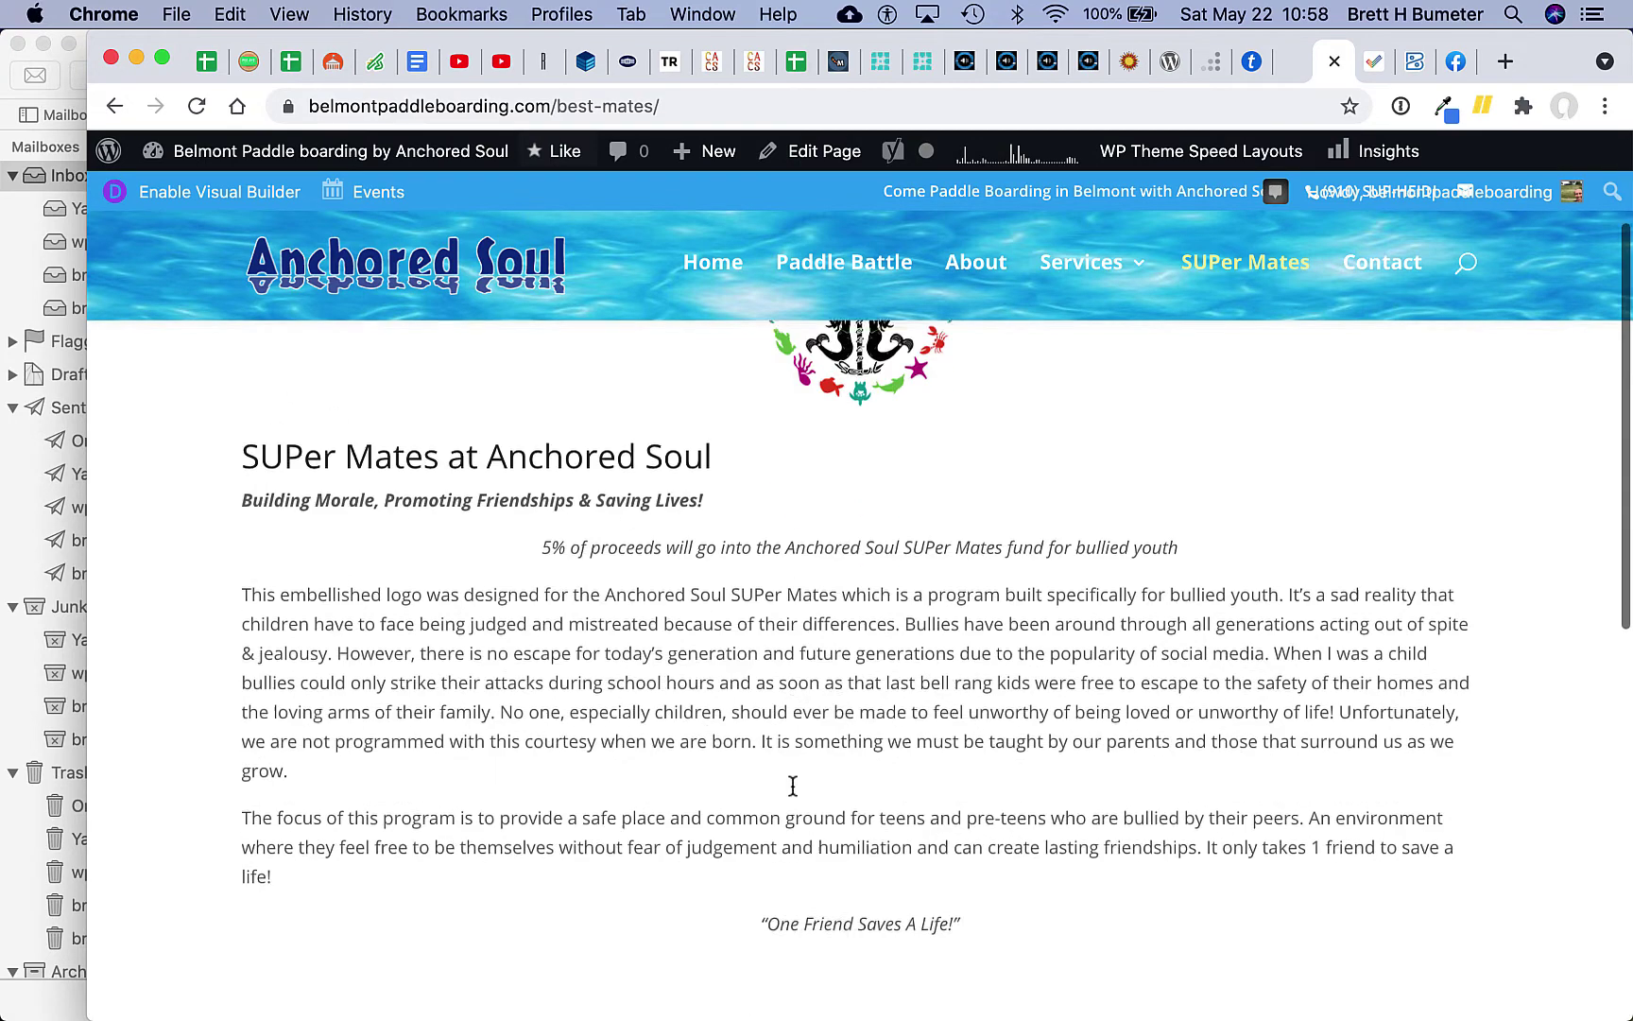
pyautogui.scroll(5, 792, 784)
pyautogui.scroll(-1, 792, 784)
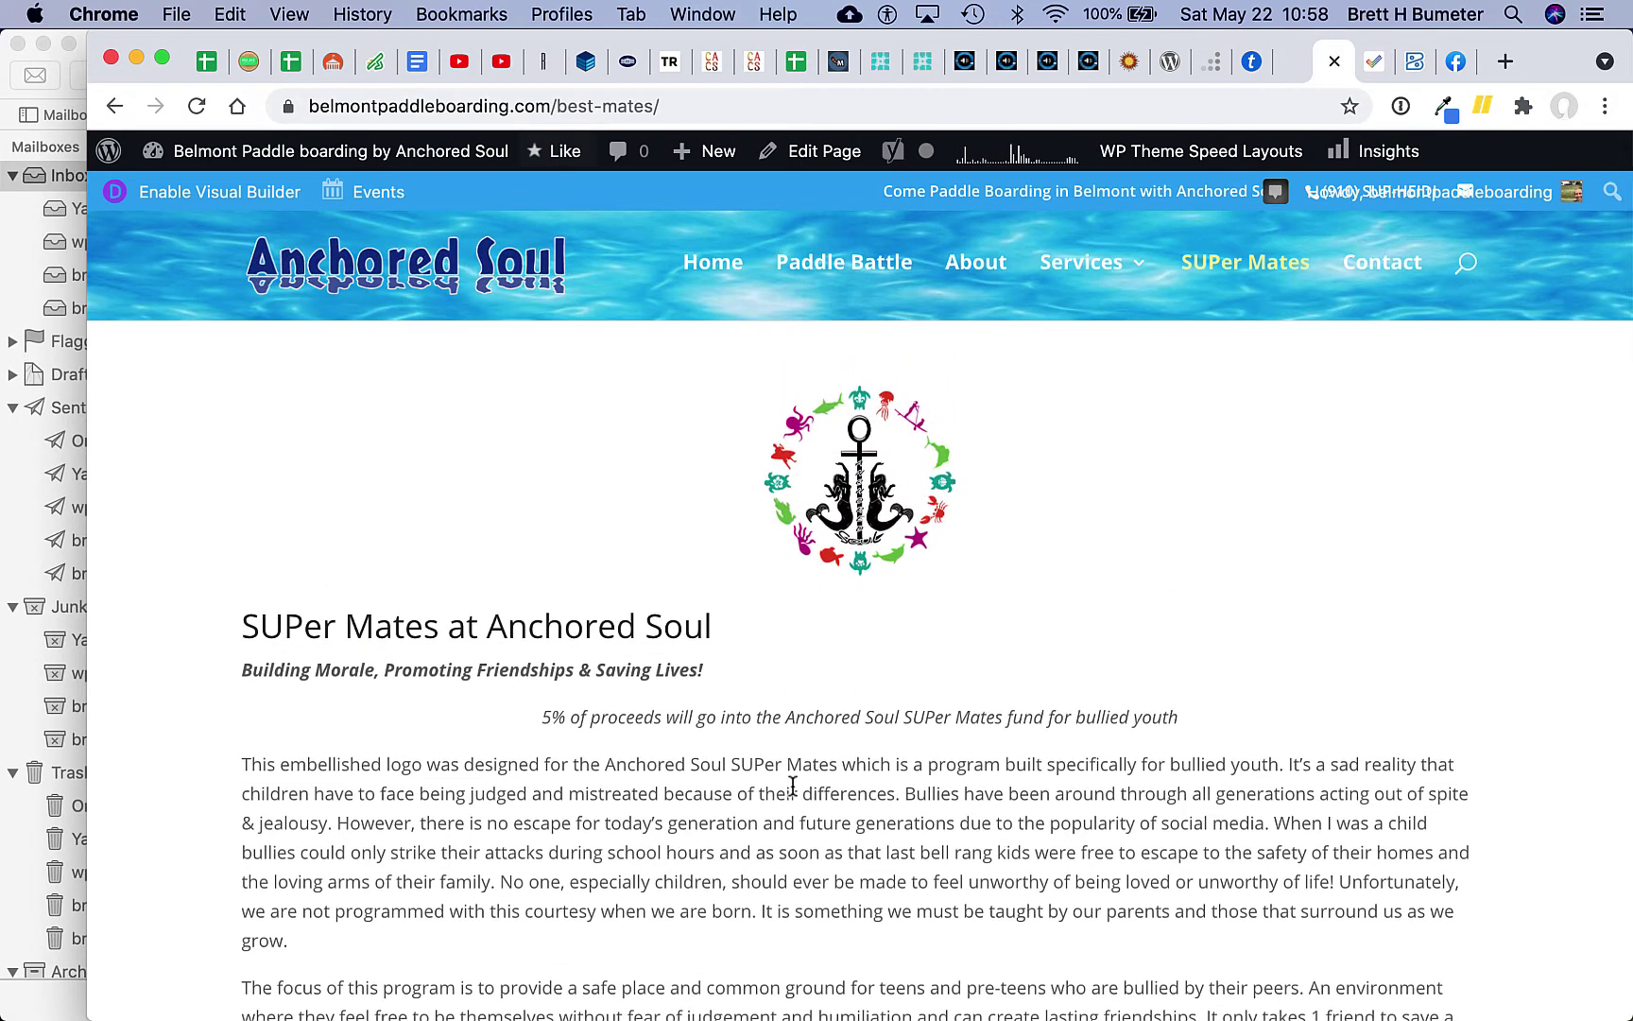
pyautogui.click(816, 161)
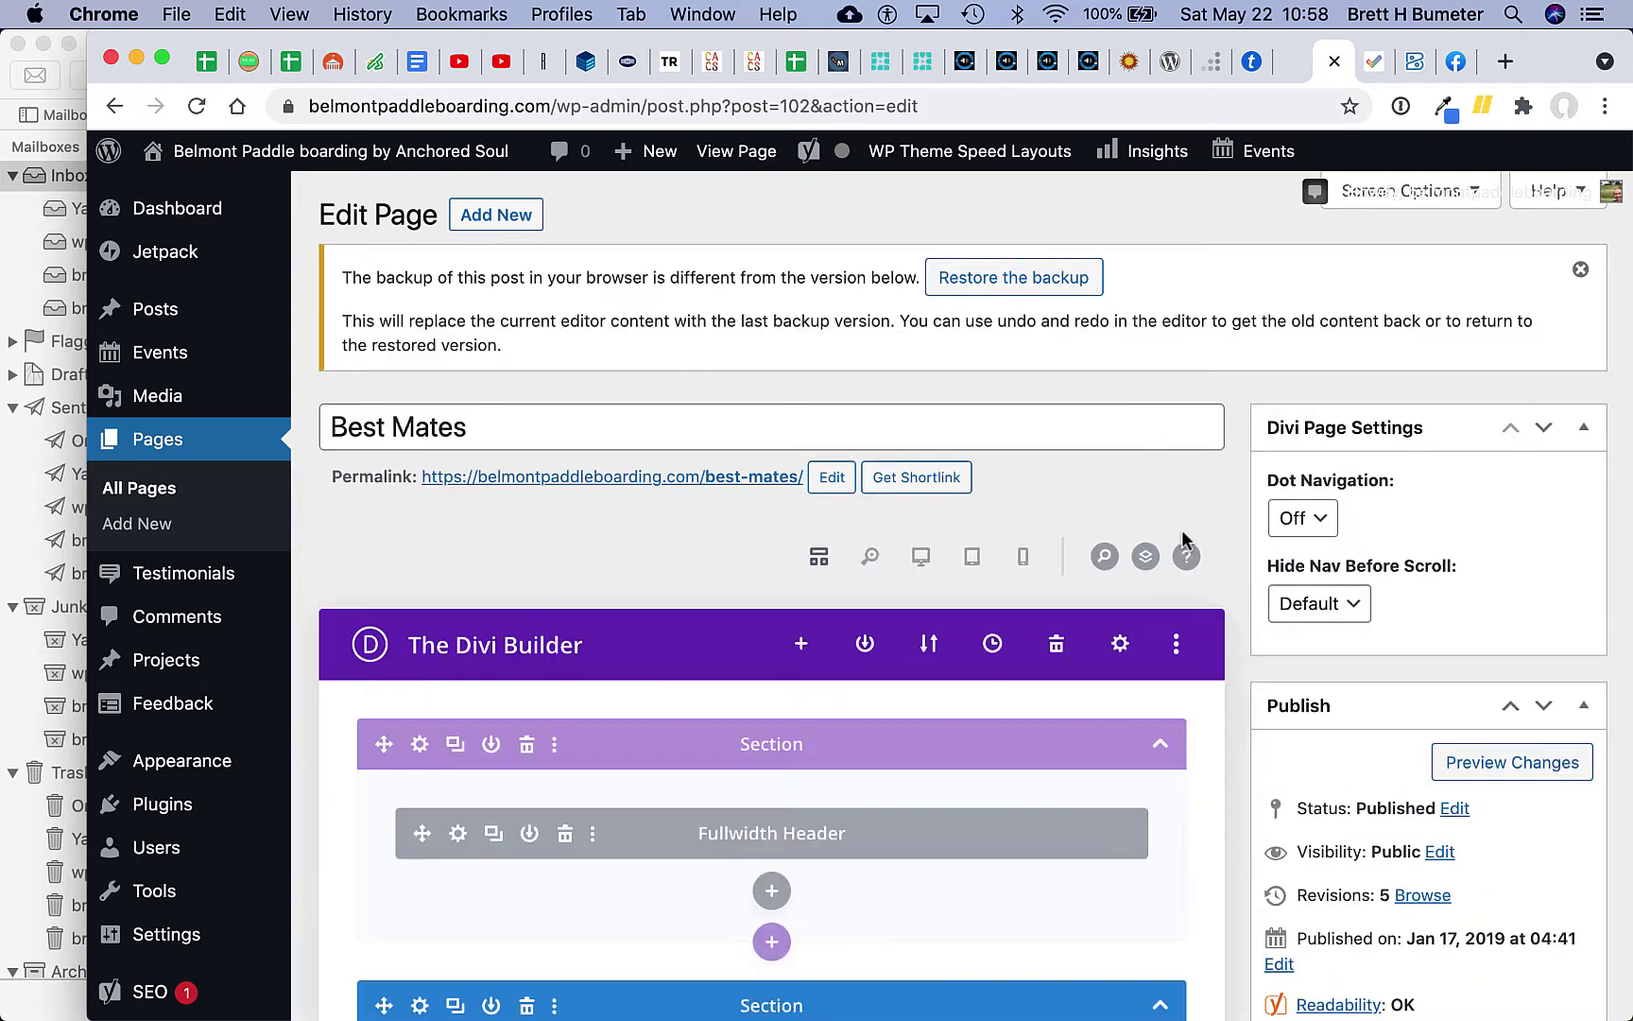
# Step: Browse the Best Mates page's revisions and step back from the current version to the oldest one
pyautogui.scroll(-5, 1183, 548)
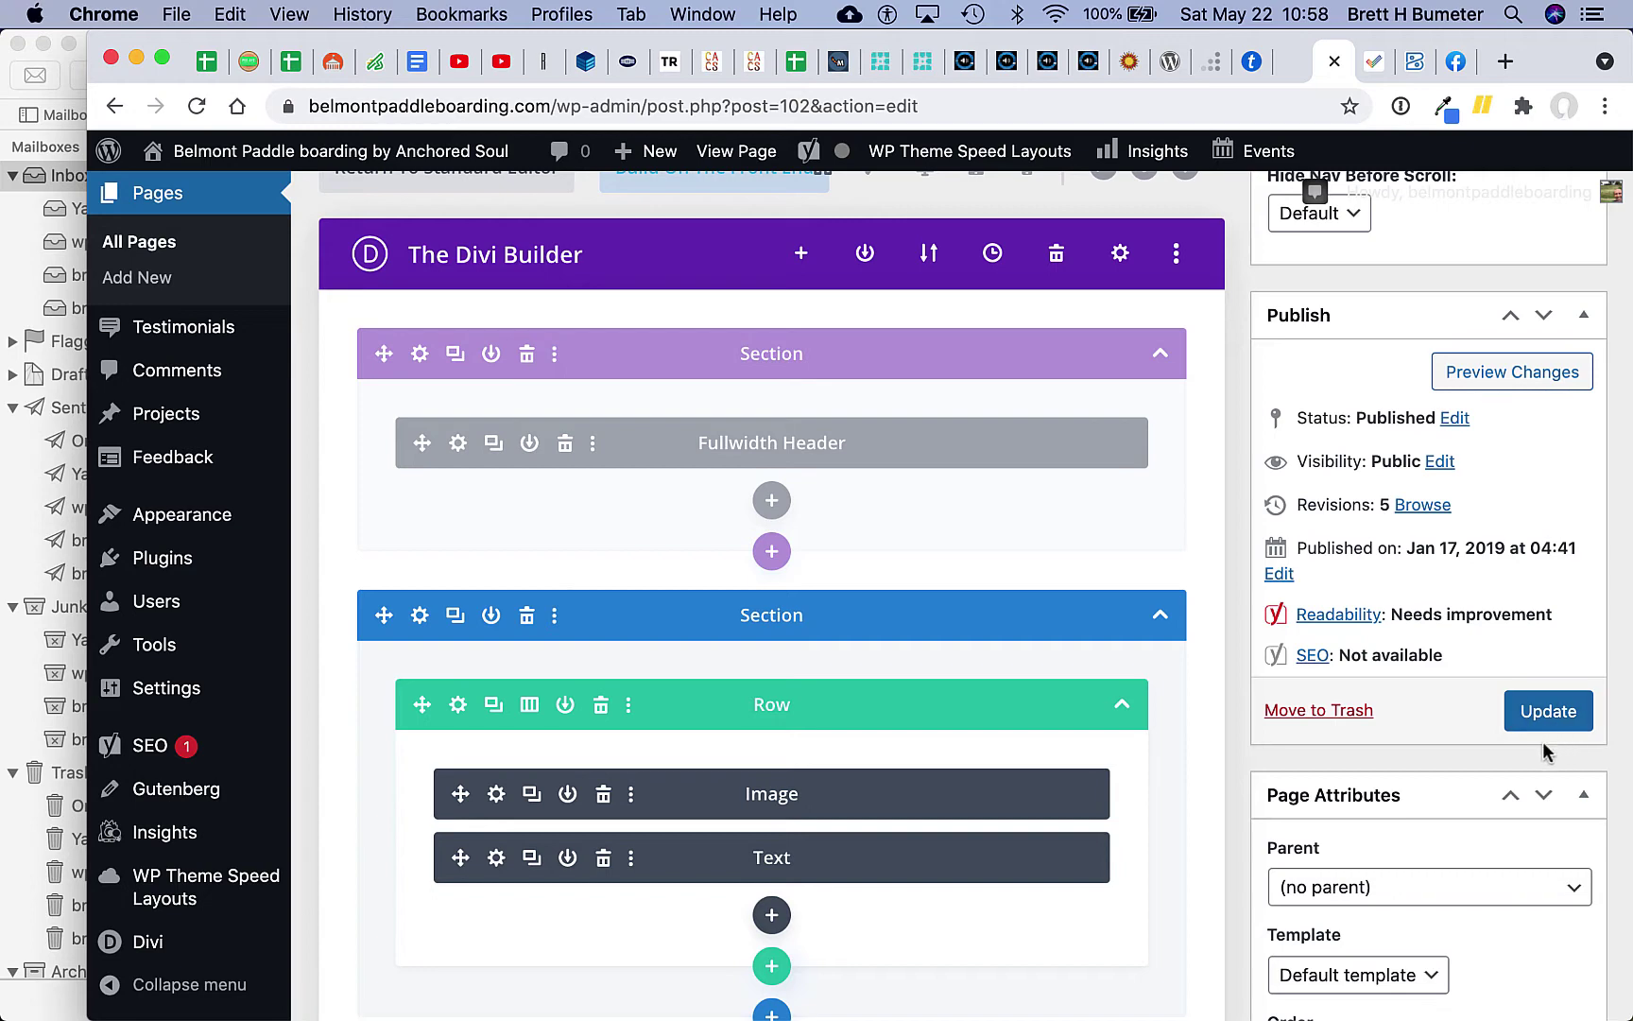
pyautogui.click(1422, 507)
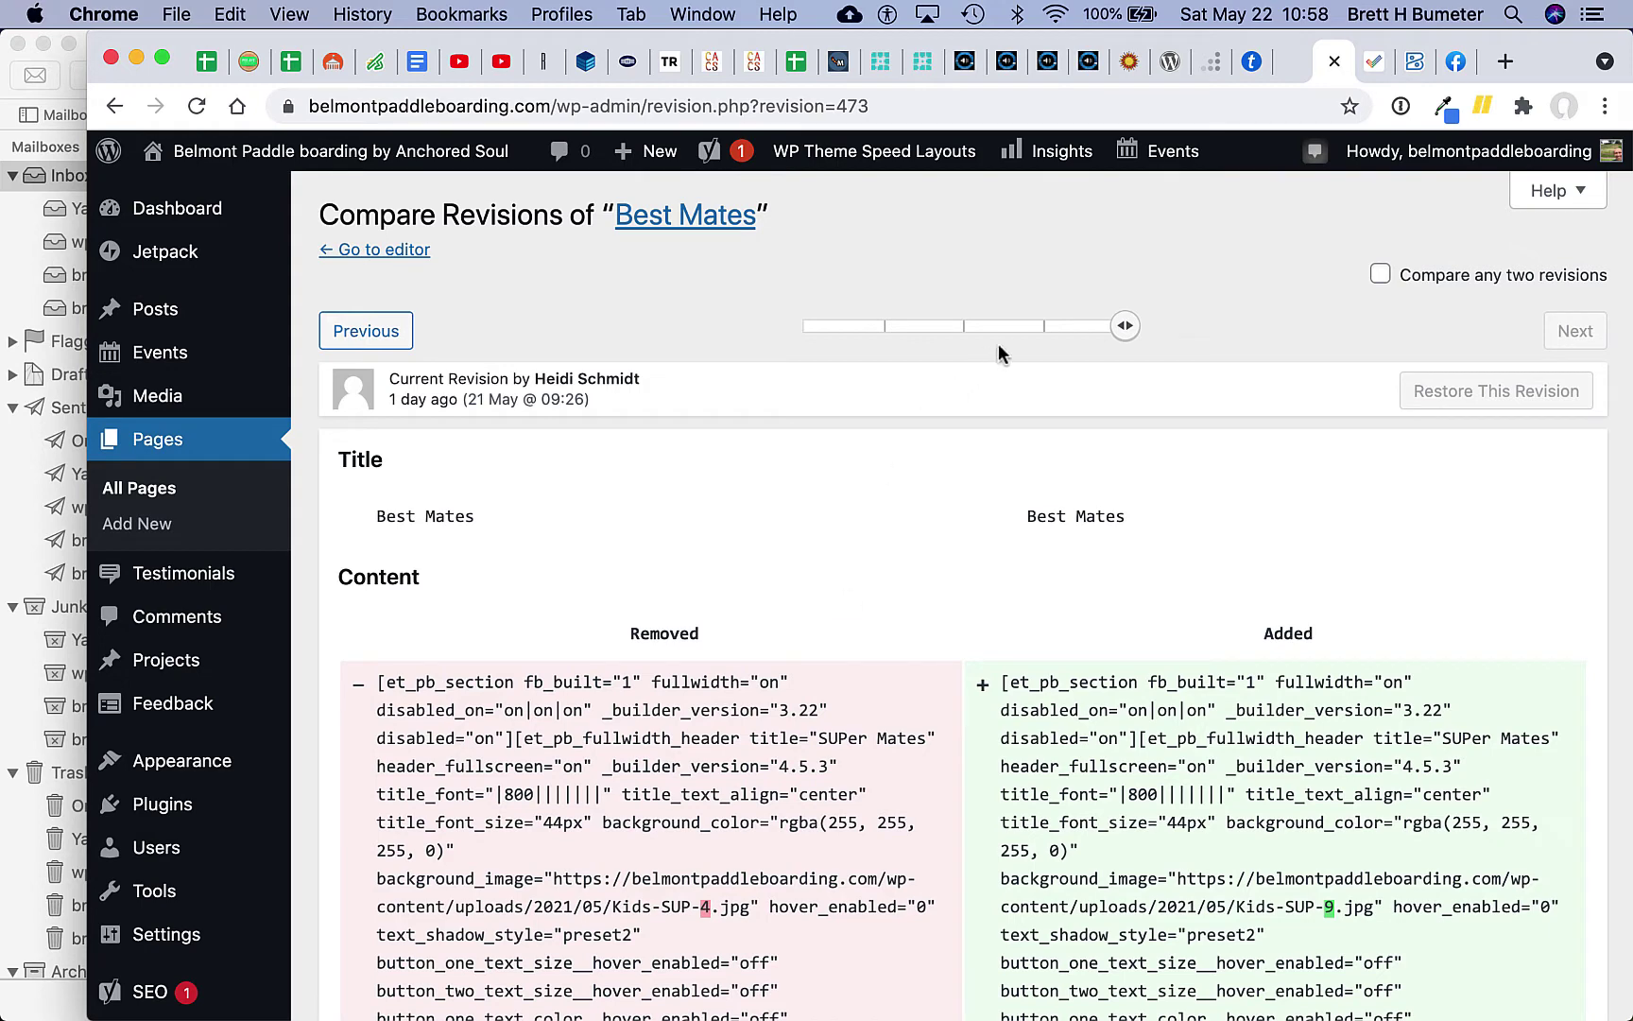
pyautogui.click(1046, 326)
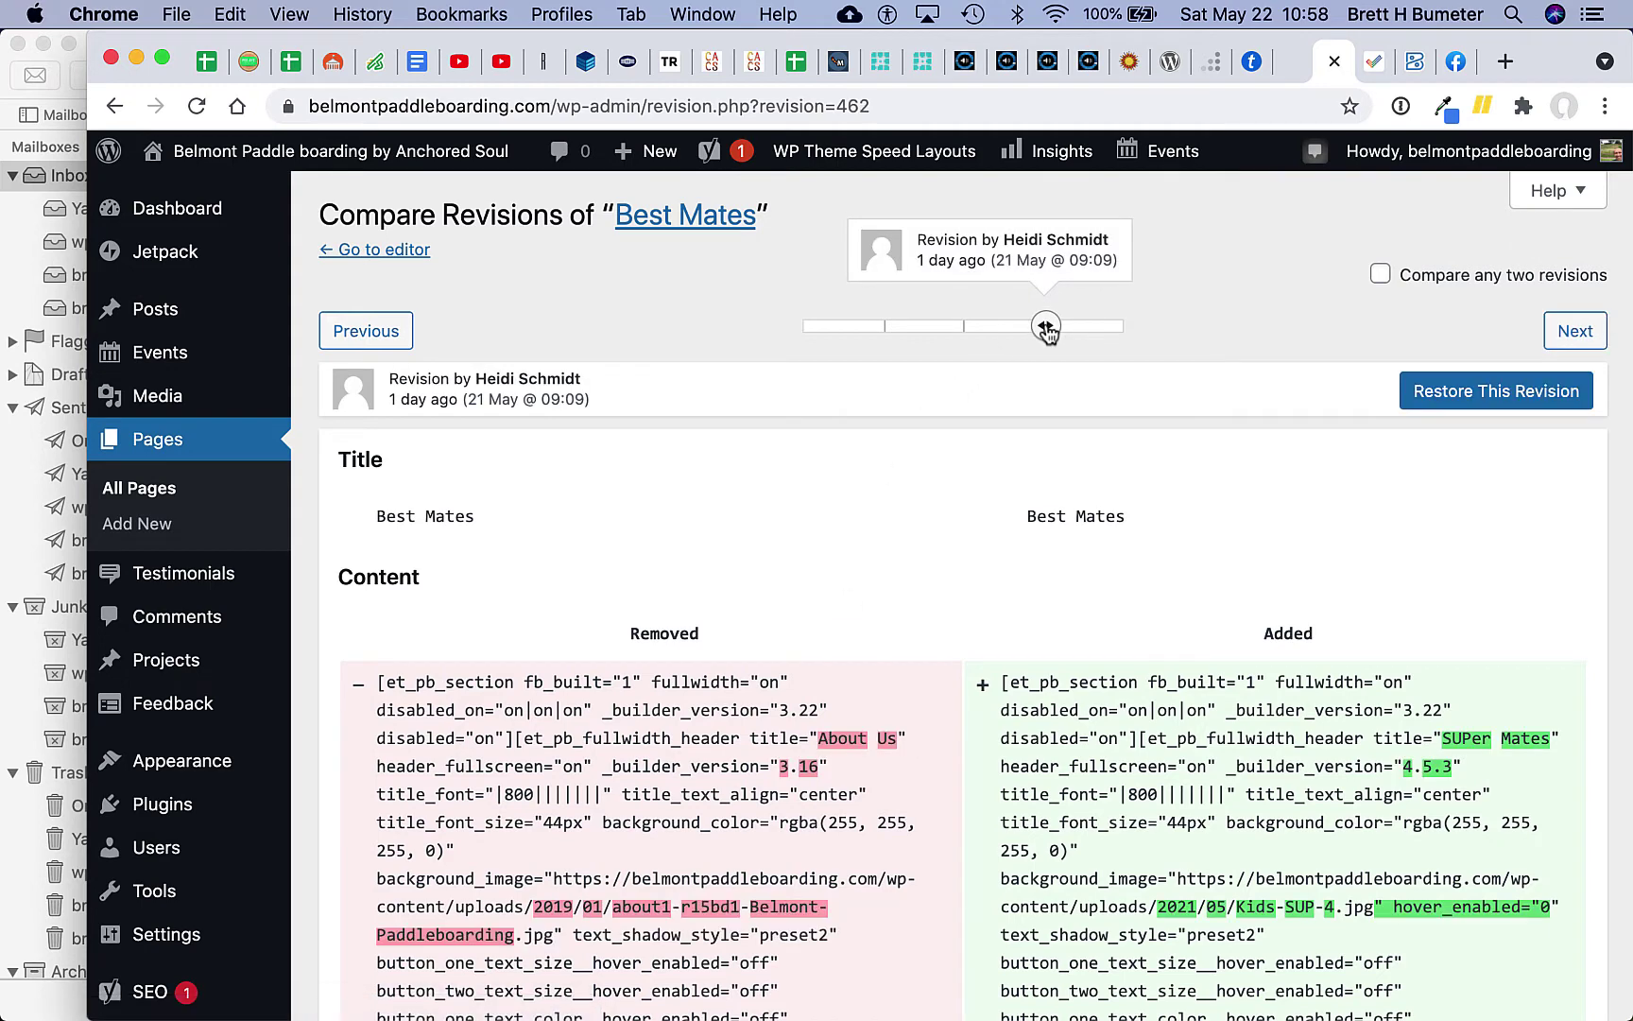
pyautogui.click(966, 328)
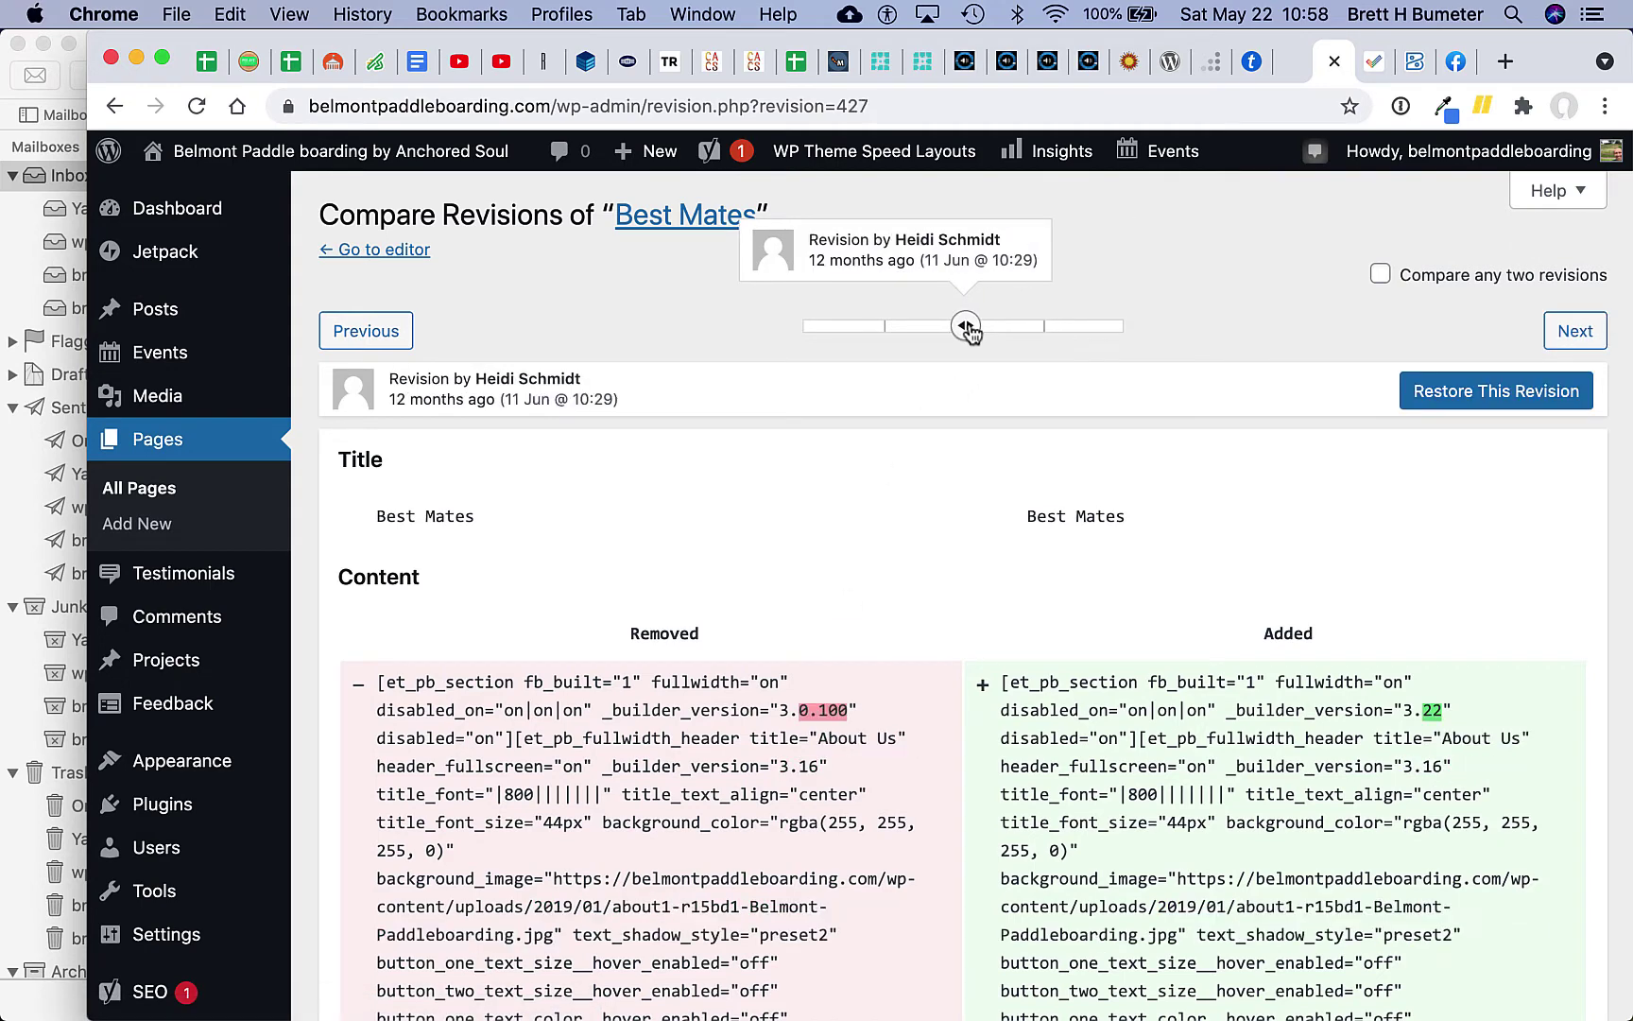
pyautogui.click(884, 331)
pyautogui.click(815, 337)
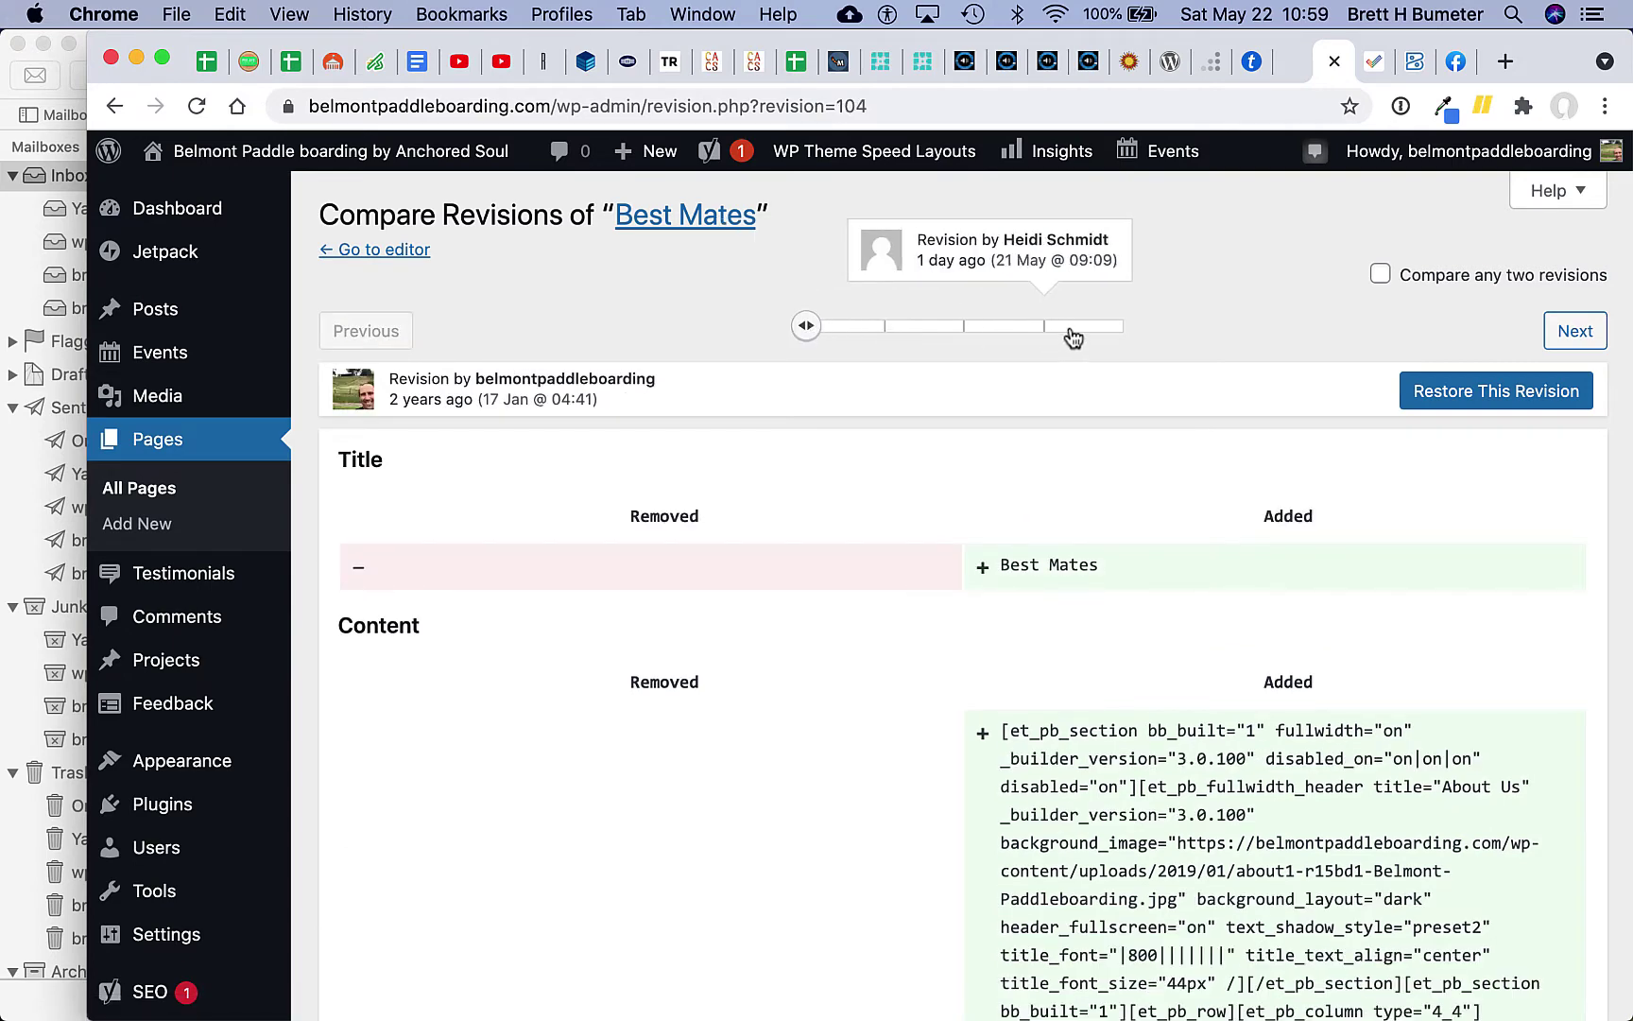
# Step: Load the 6 Jun revision and examine its added header and text content
pyautogui.click(885, 332)
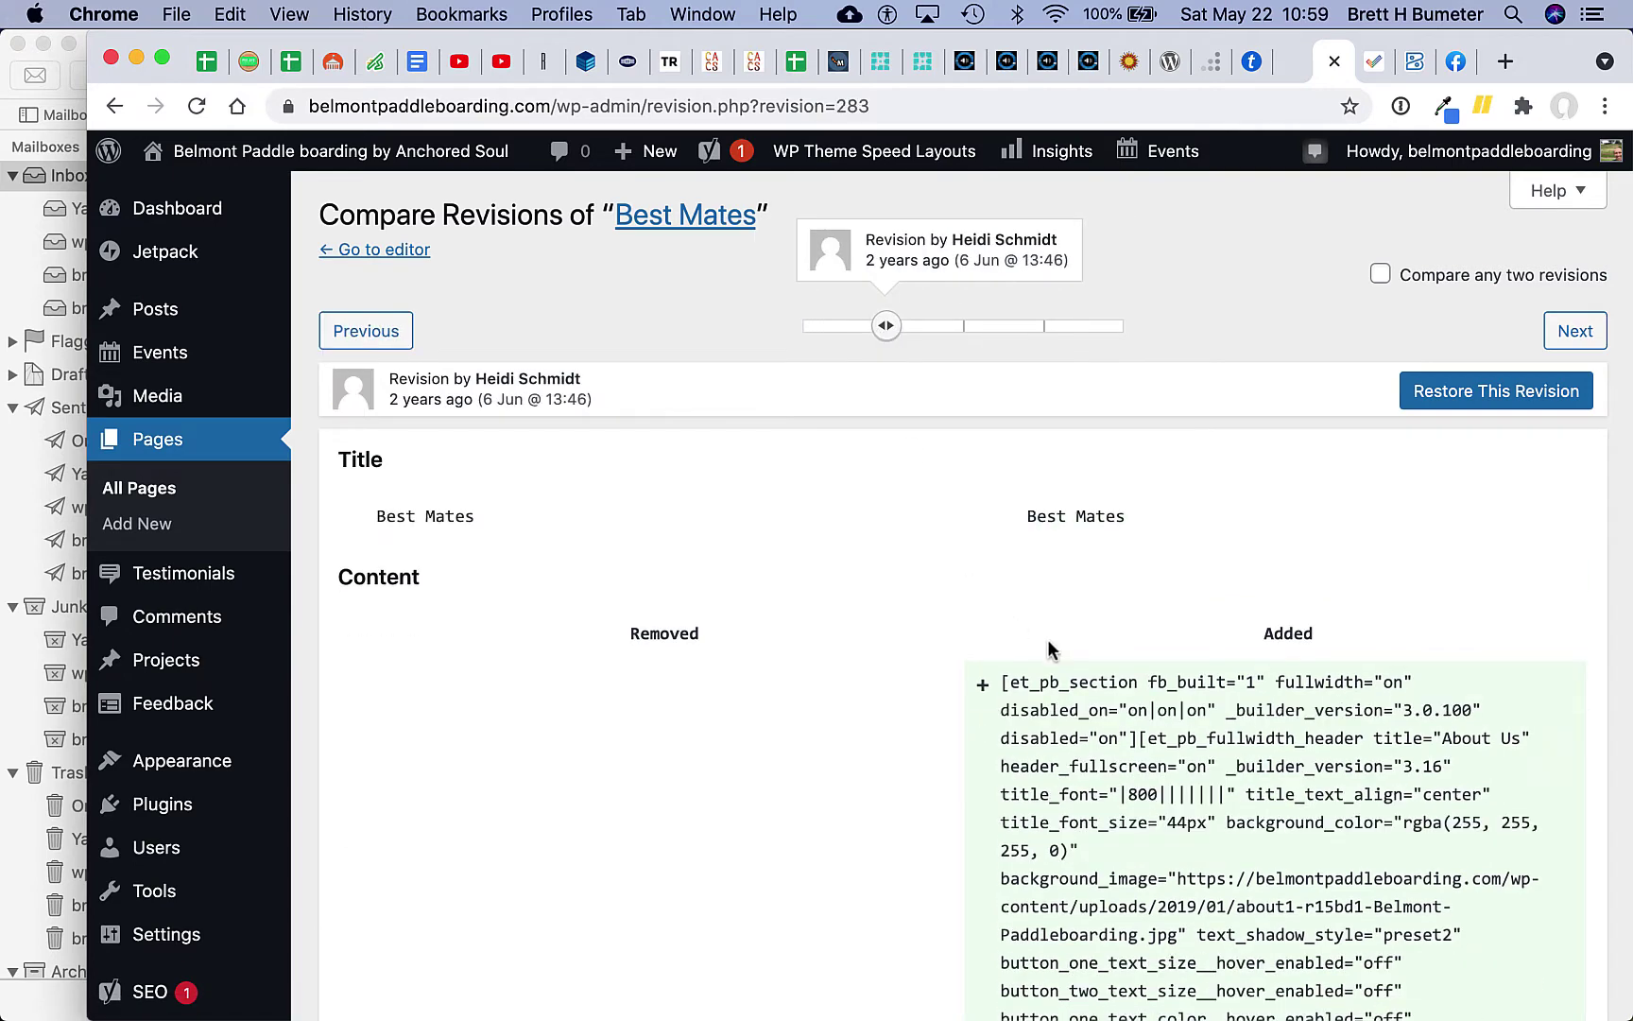
pyautogui.scroll(-2, 1100, 663)
pyautogui.scroll(-3, 1100, 663)
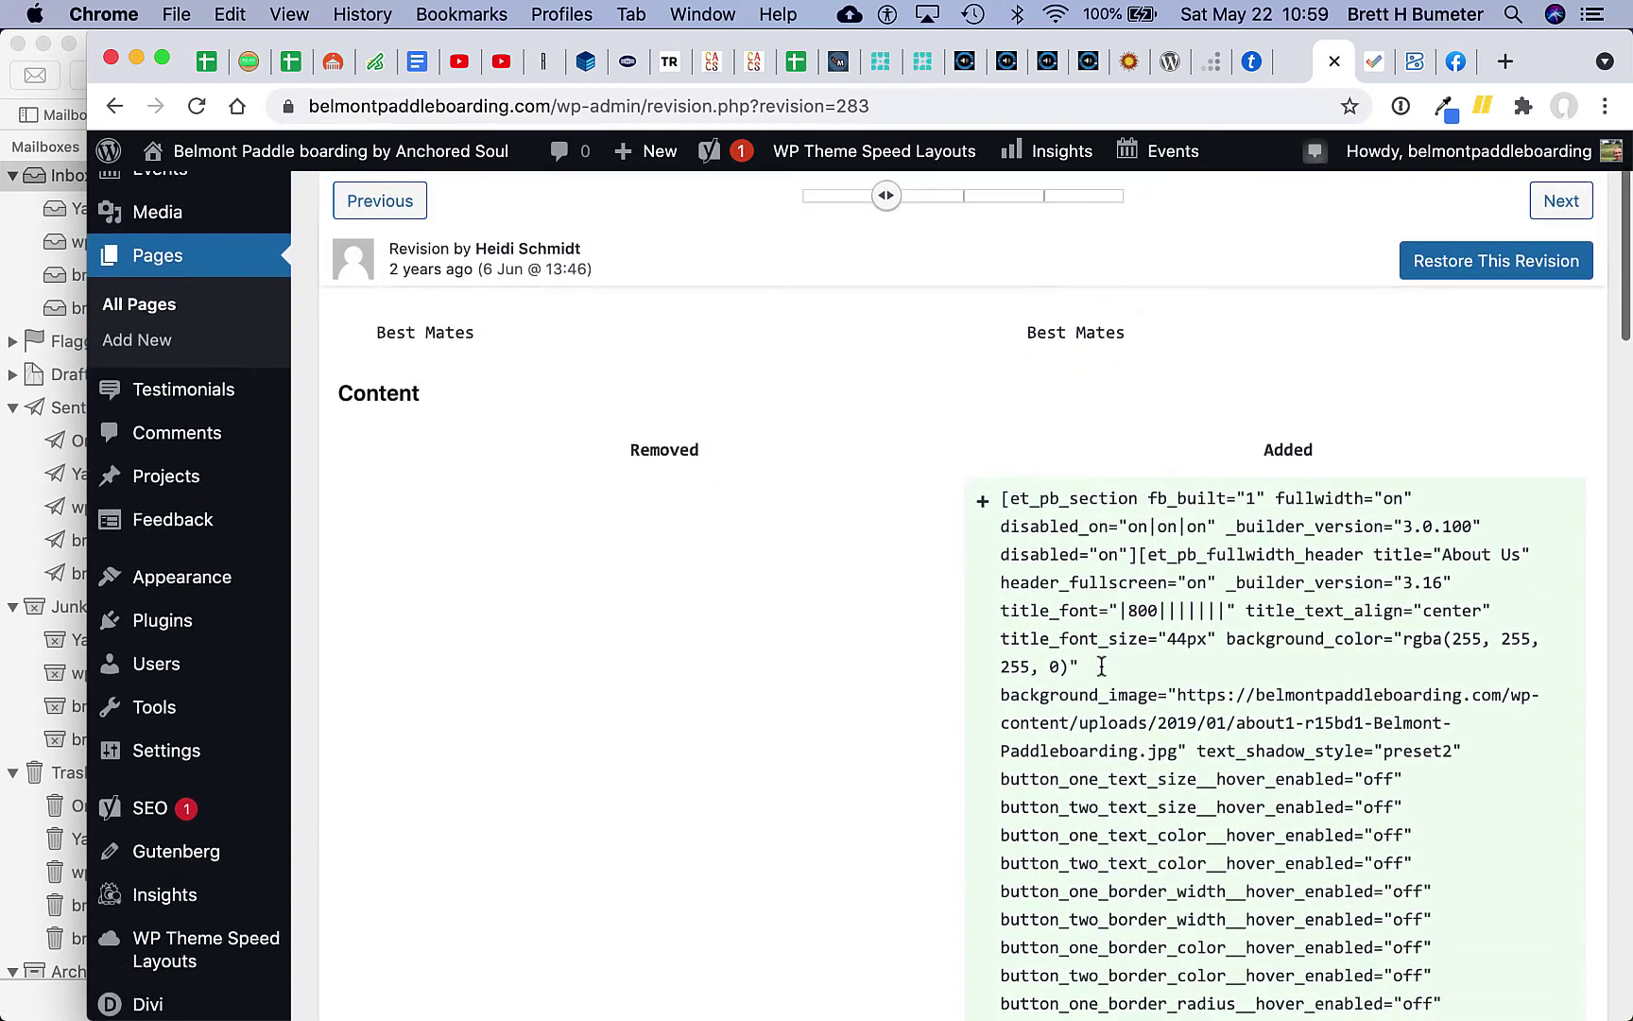
pyautogui.scroll(5, 1100, 663)
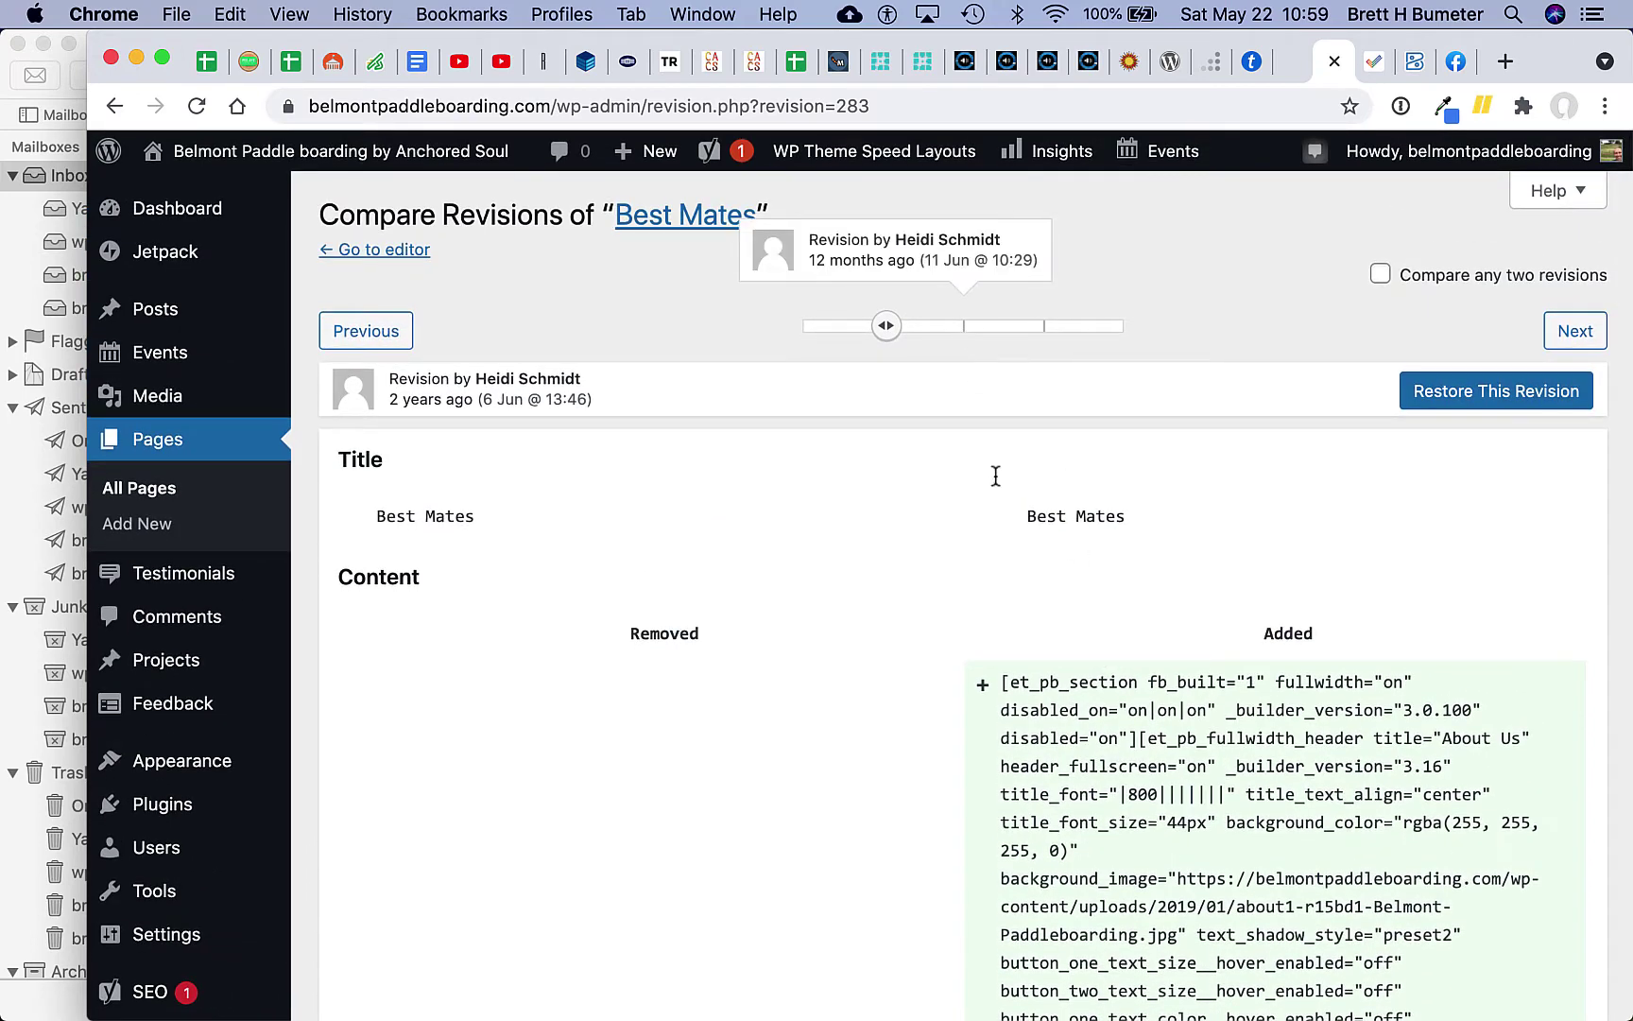
pyautogui.scroll(-5, 1317, 825)
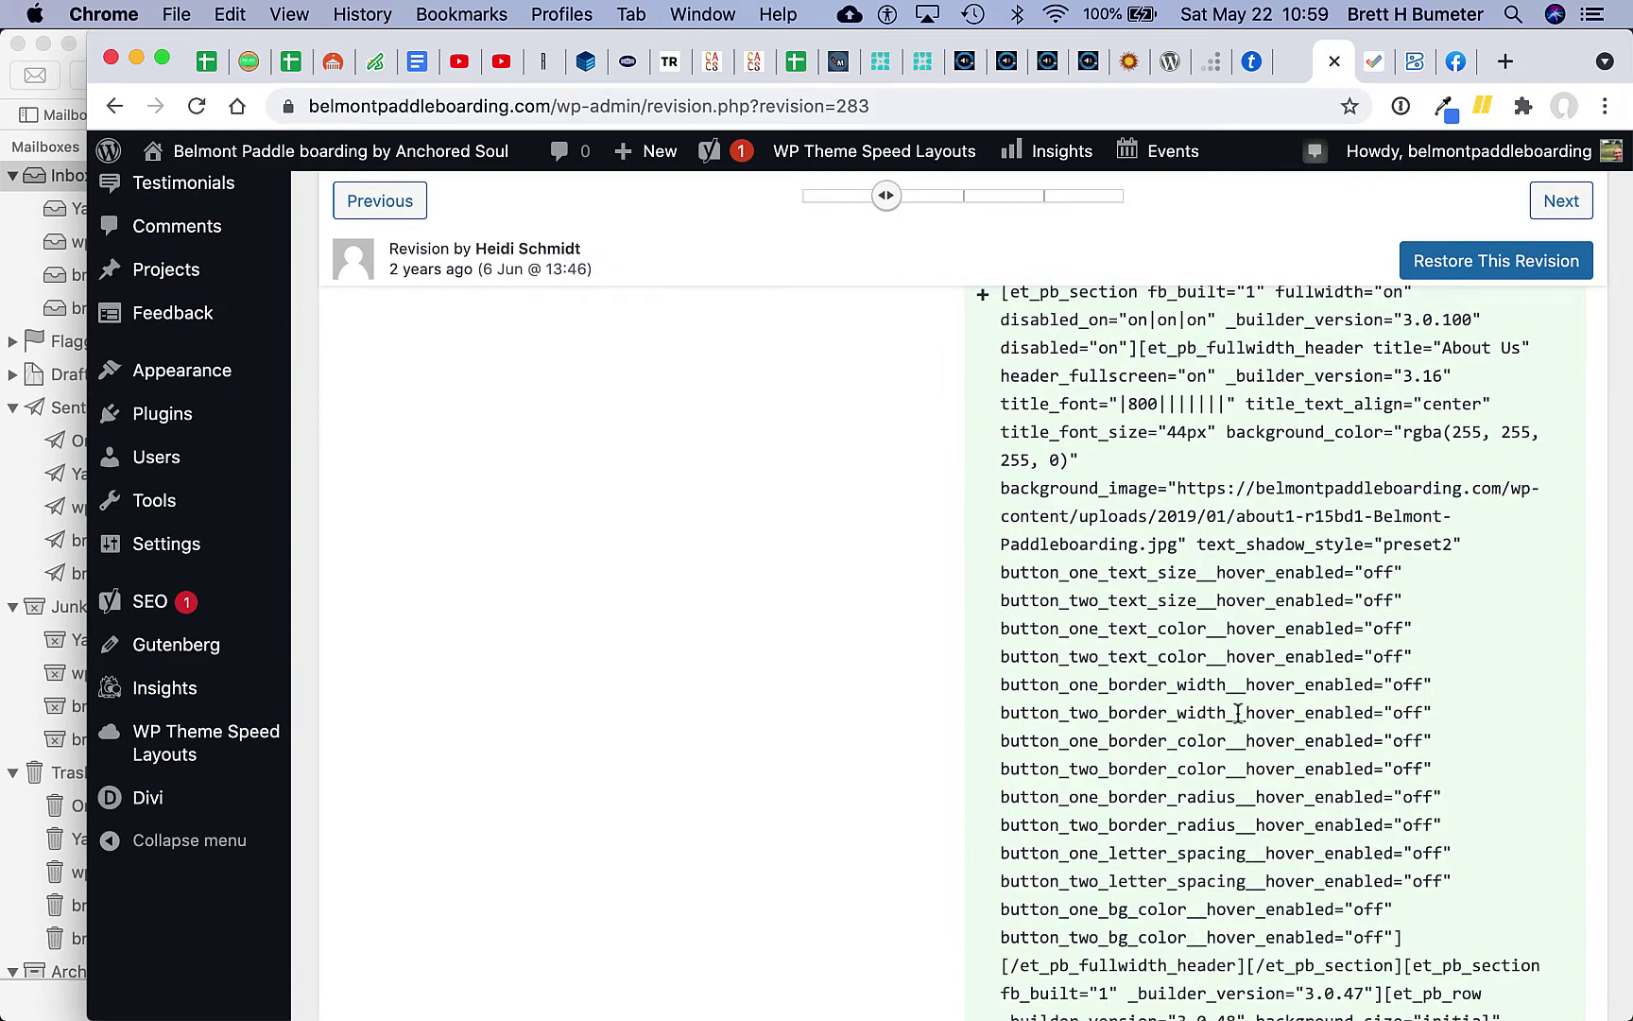
pyautogui.scroll(-8, 1253, 592)
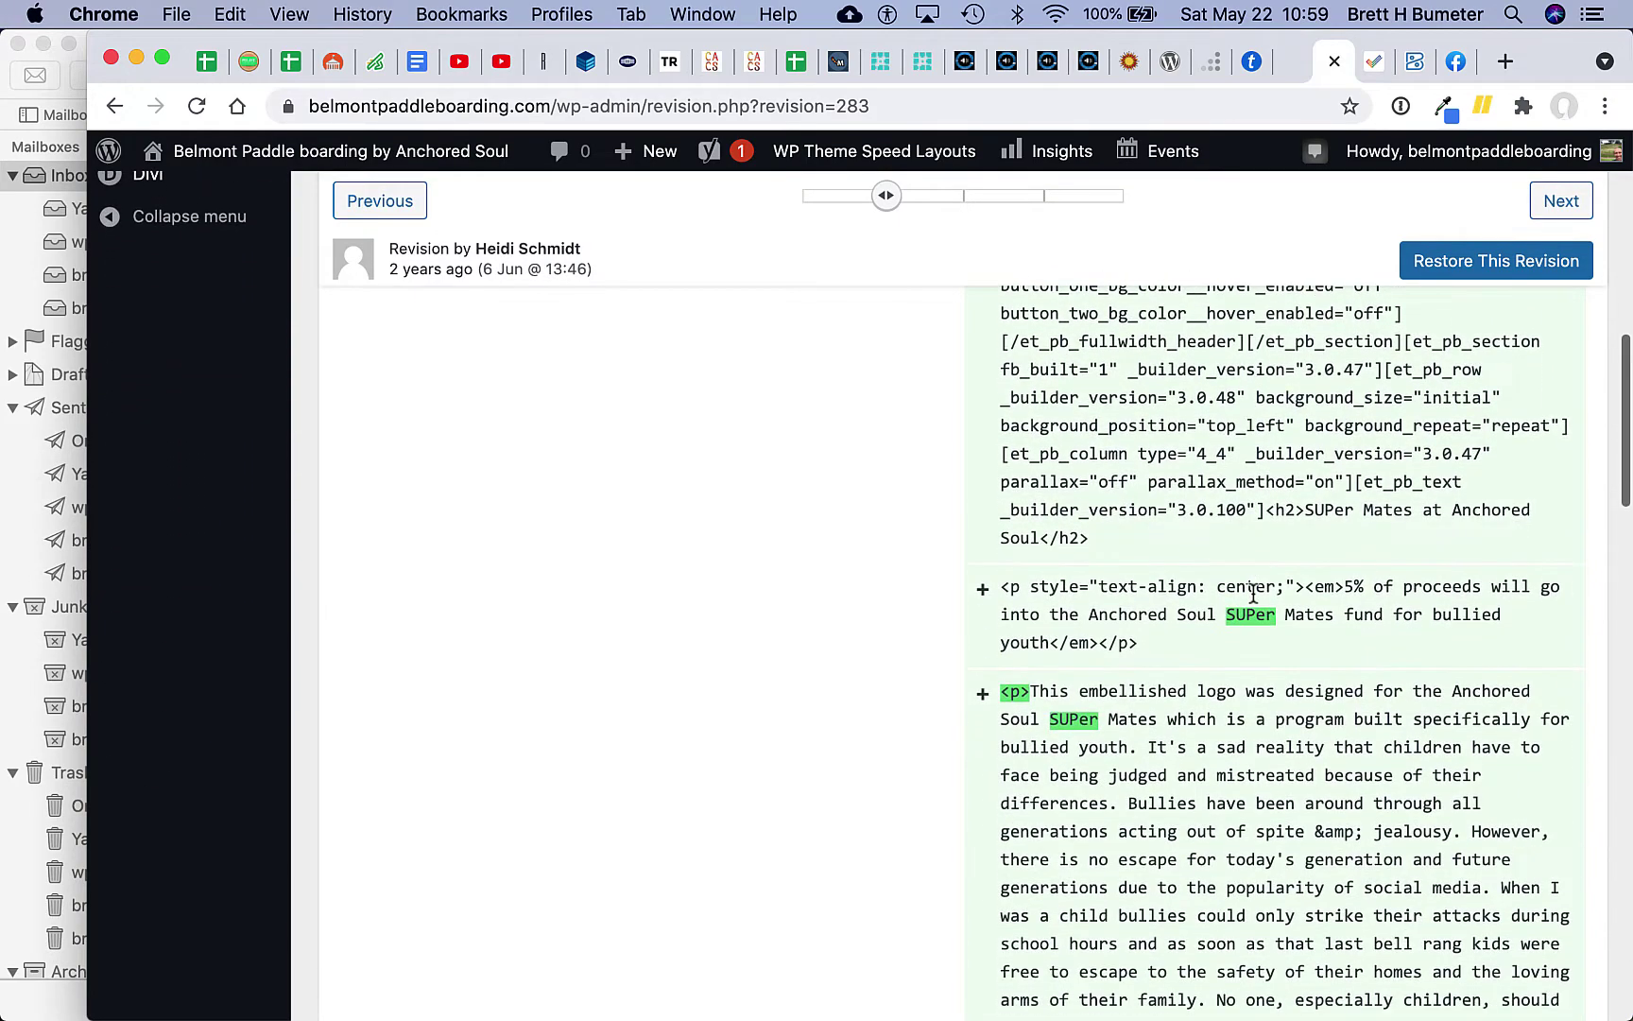
pyautogui.scroll(13, 1253, 592)
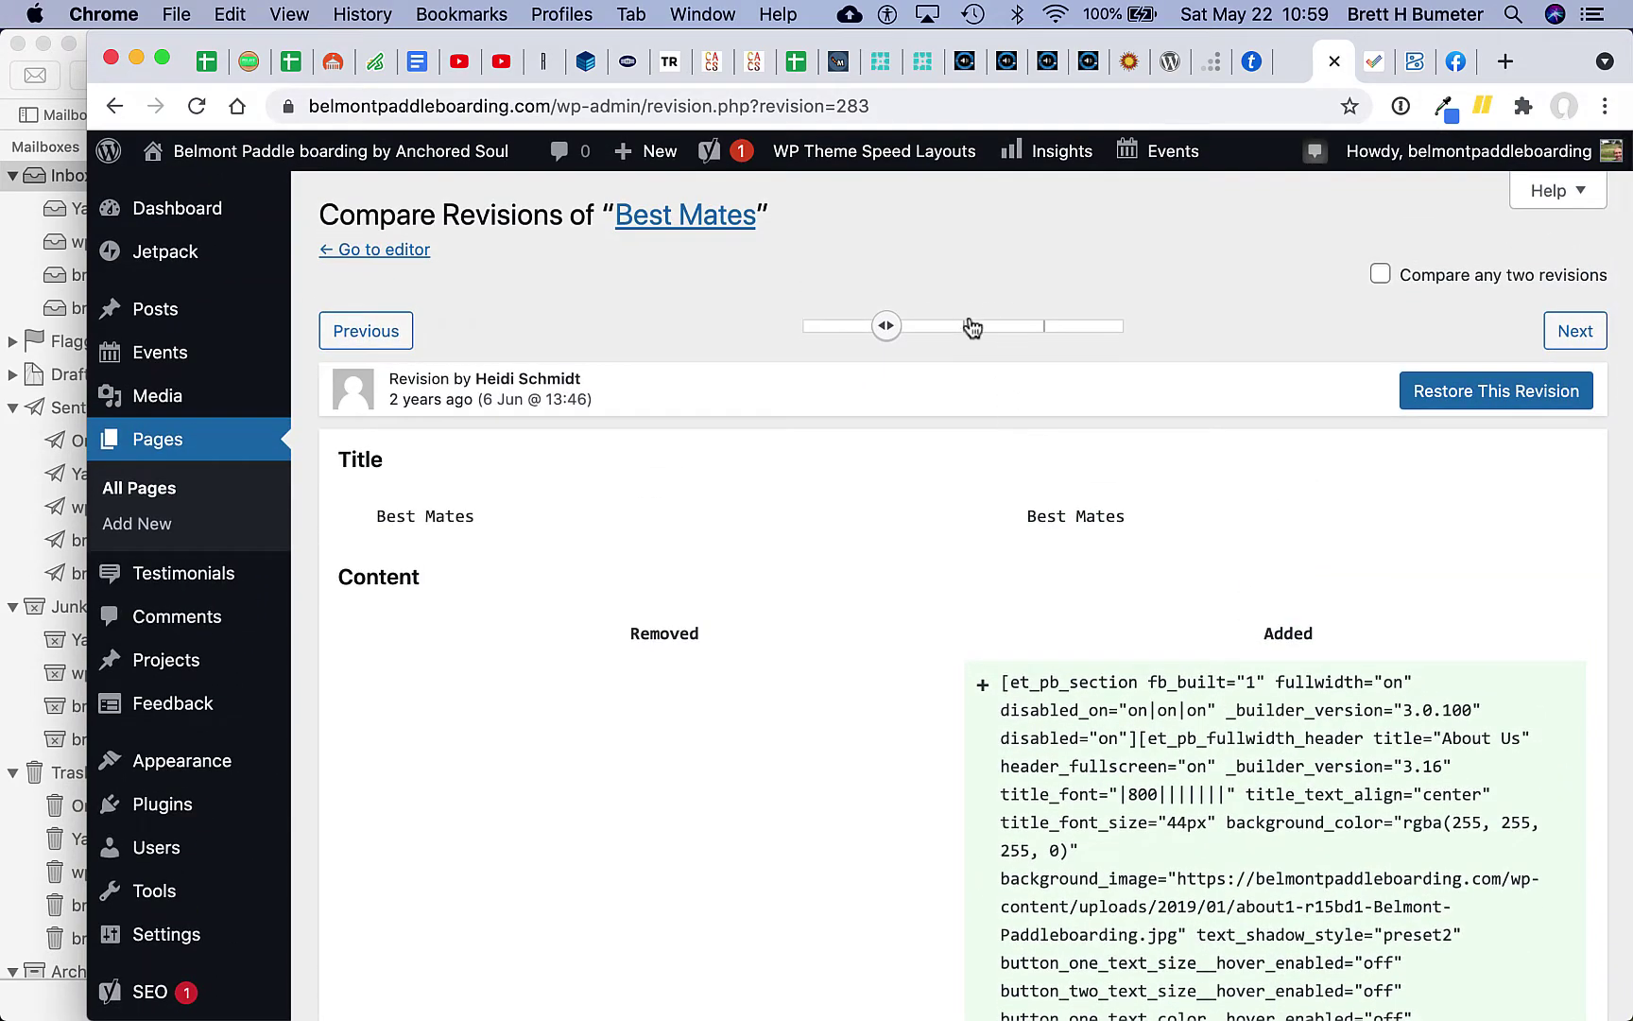
# Step: Compare the changes in the 11 Jun and both 21 May revisions, and return to the page editor without restoring any
pyautogui.click(956, 328)
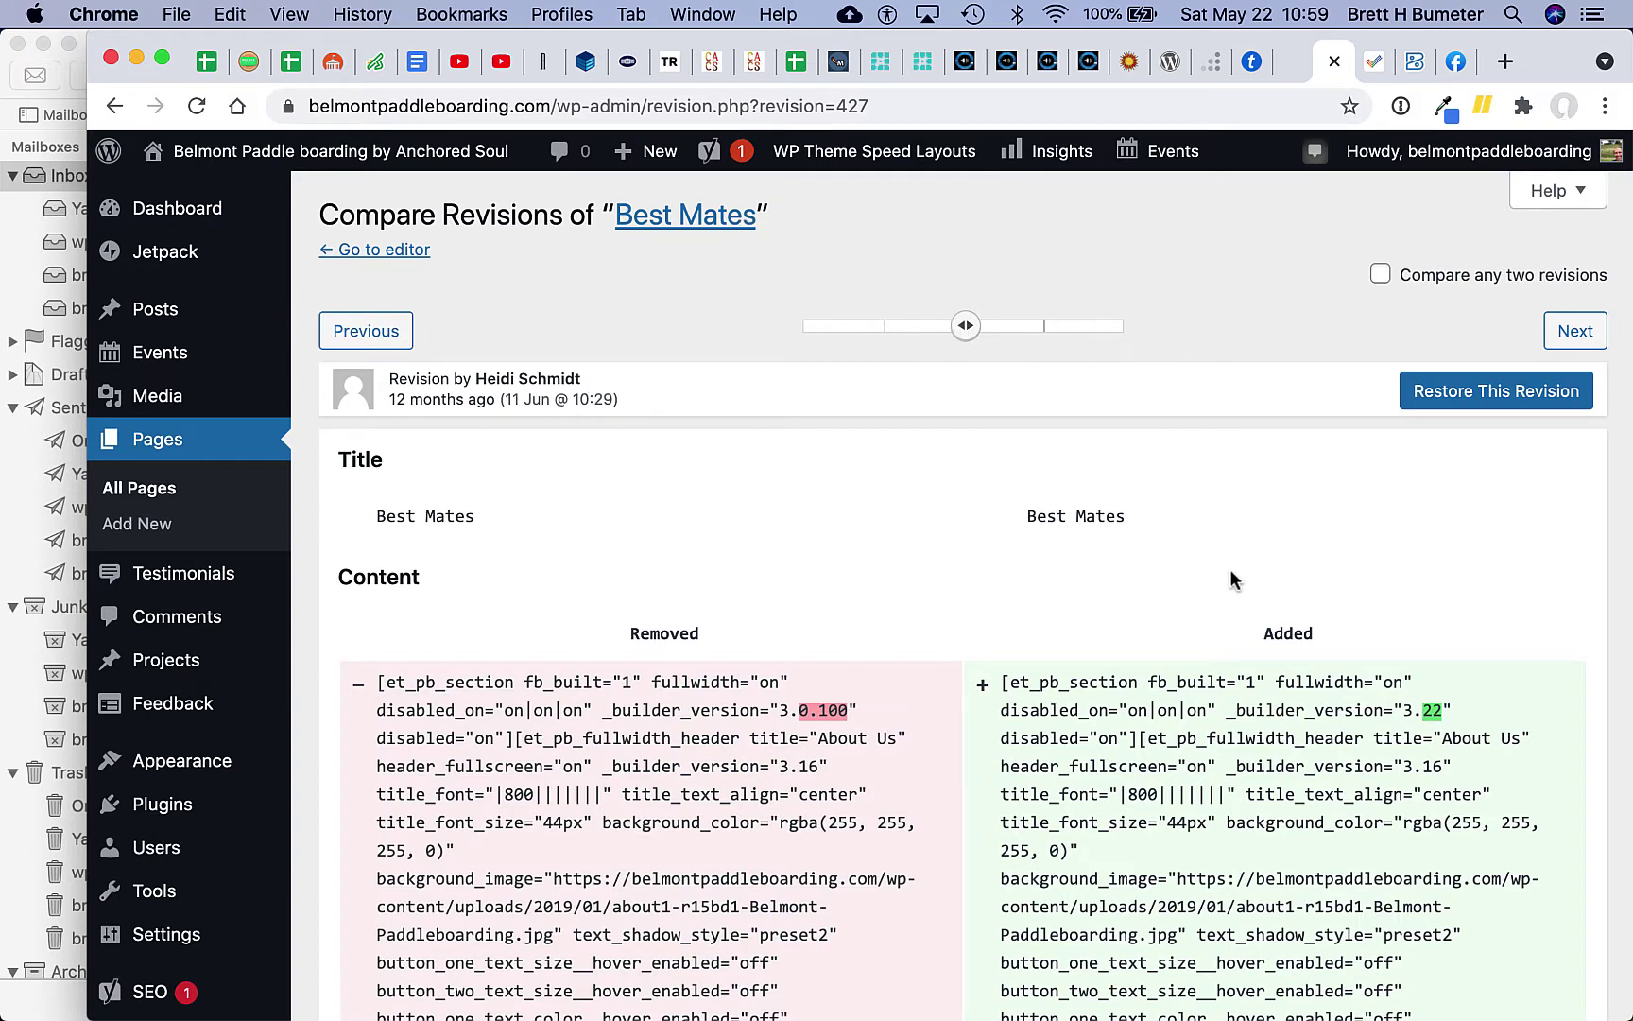
pyautogui.click(1044, 328)
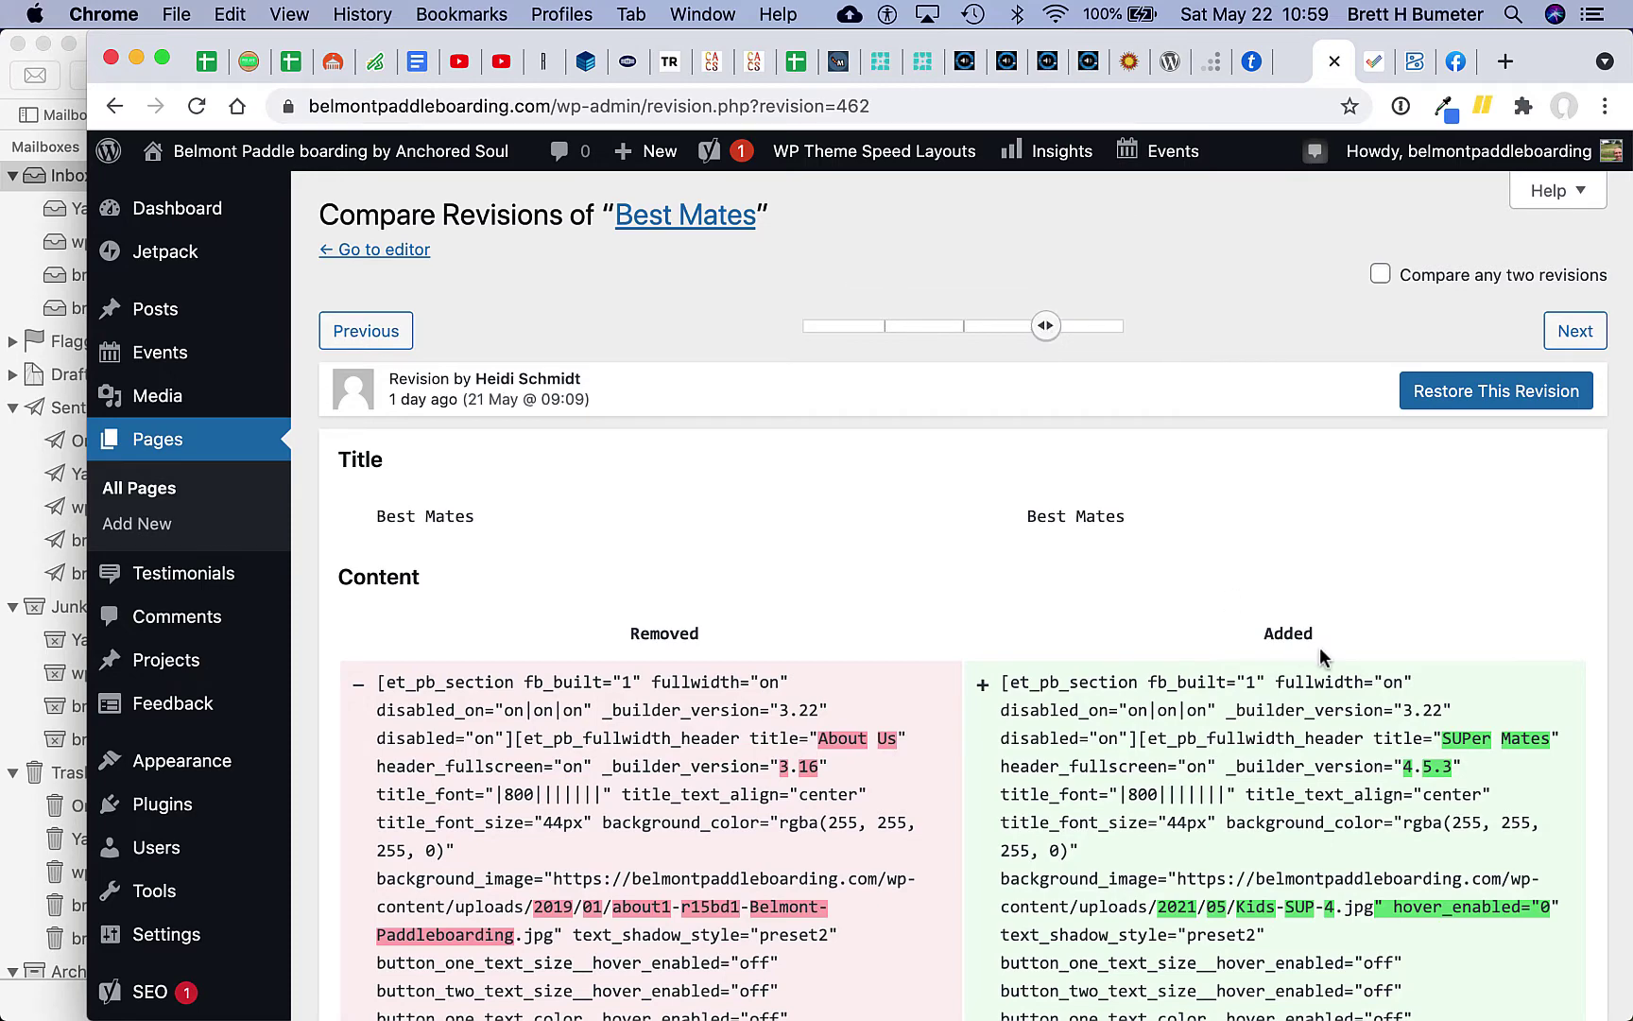
pyautogui.scroll(-5, 1321, 656)
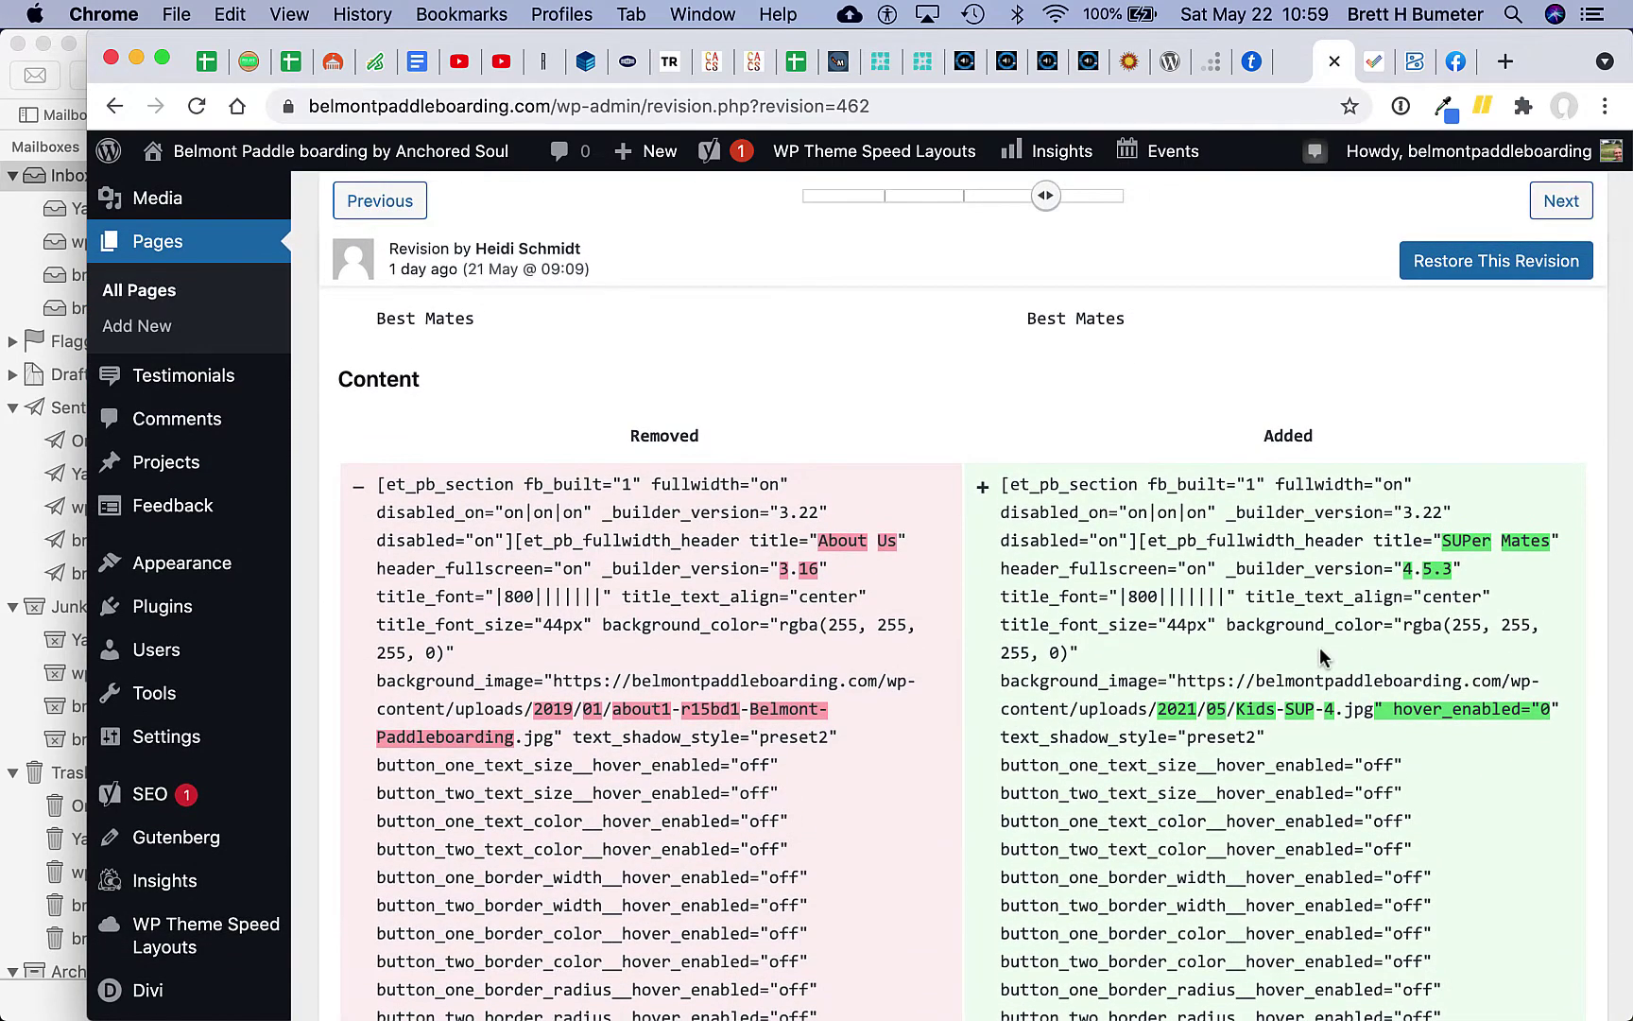
pyautogui.scroll(3, 1321, 656)
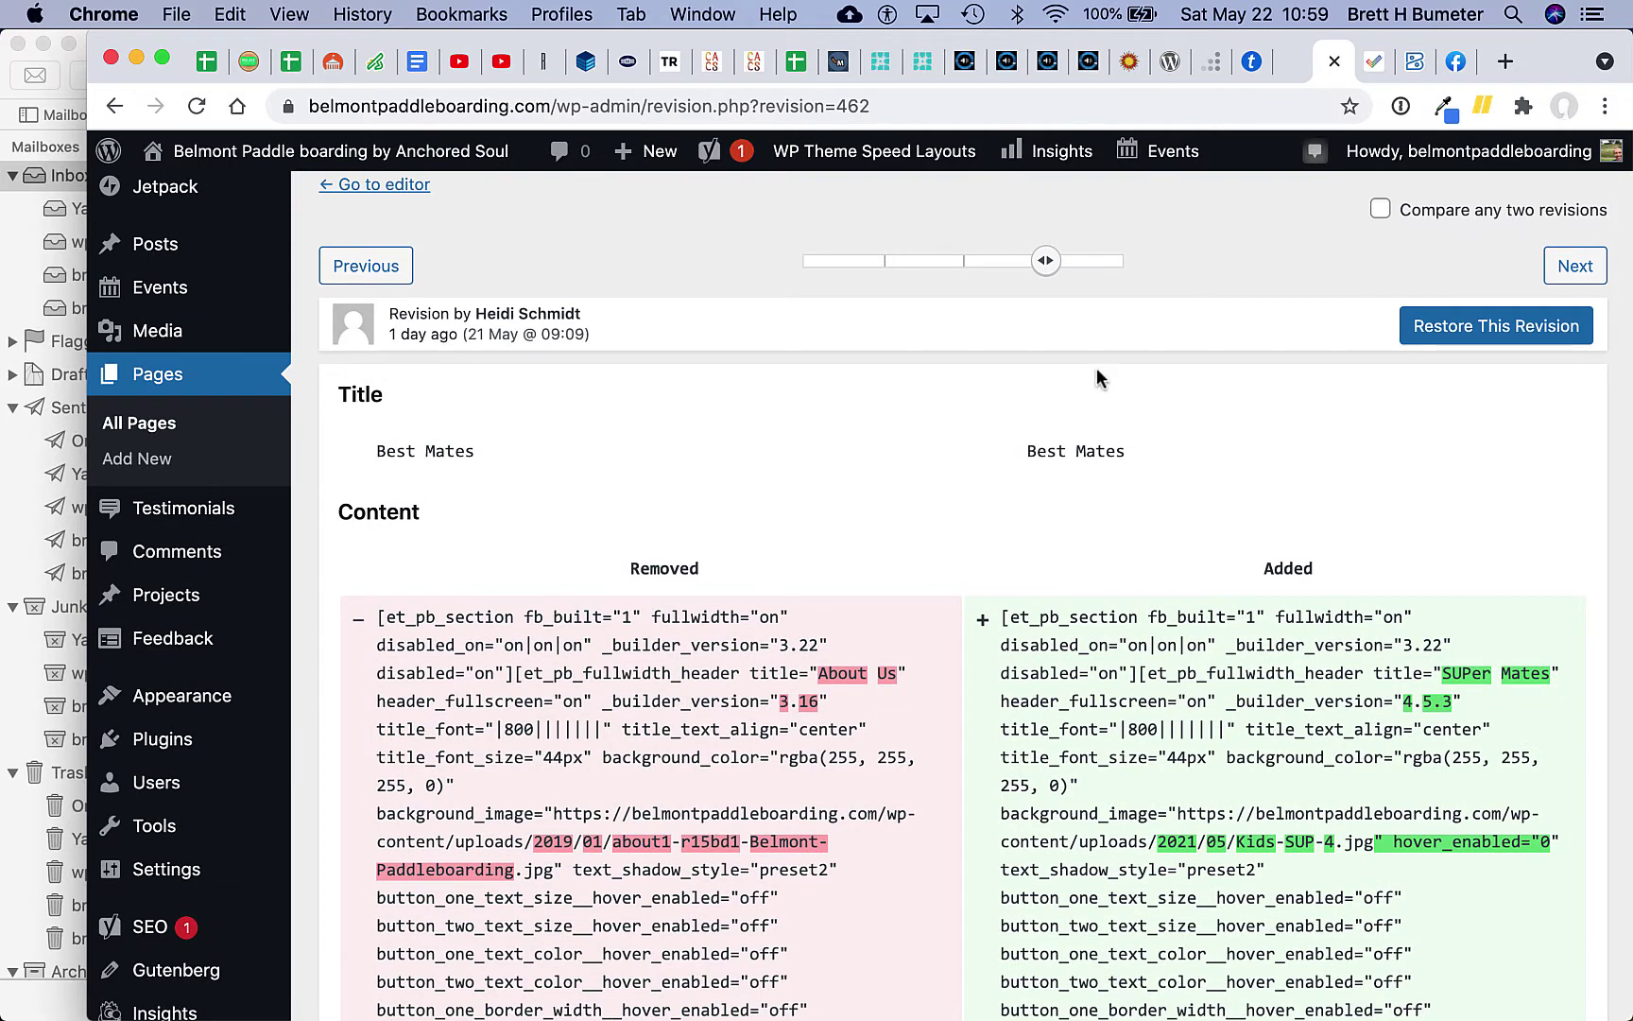
pyautogui.click(1117, 270)
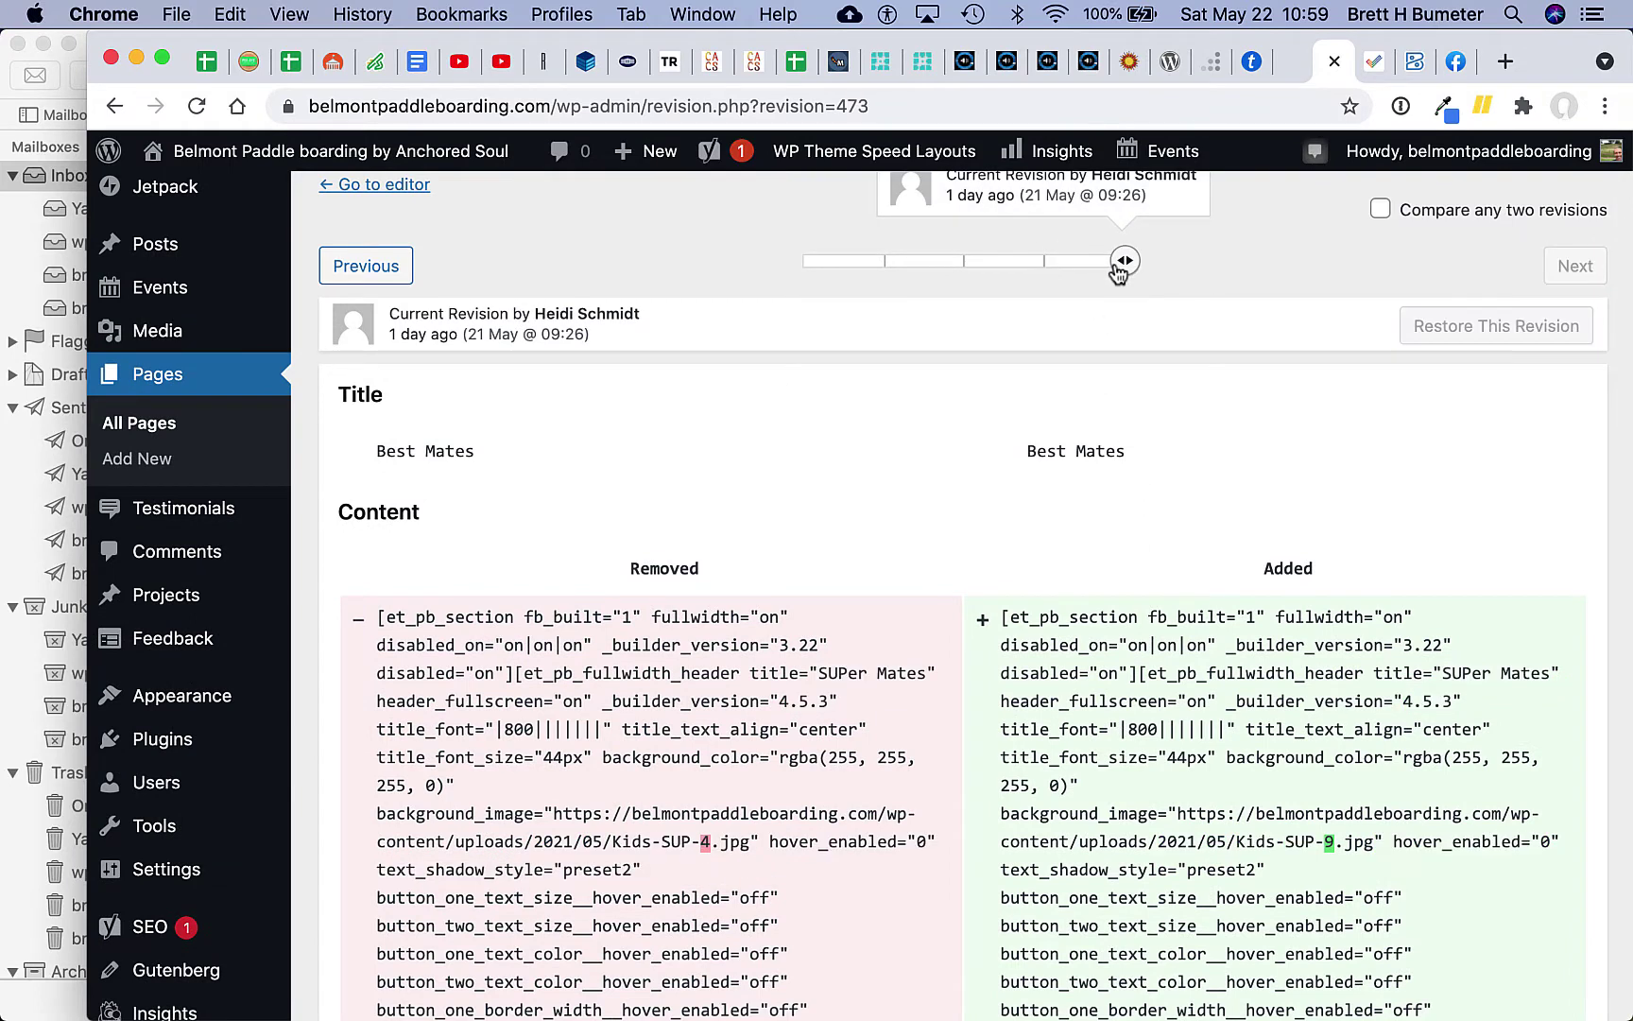
pyautogui.scroll(2, 841, 345)
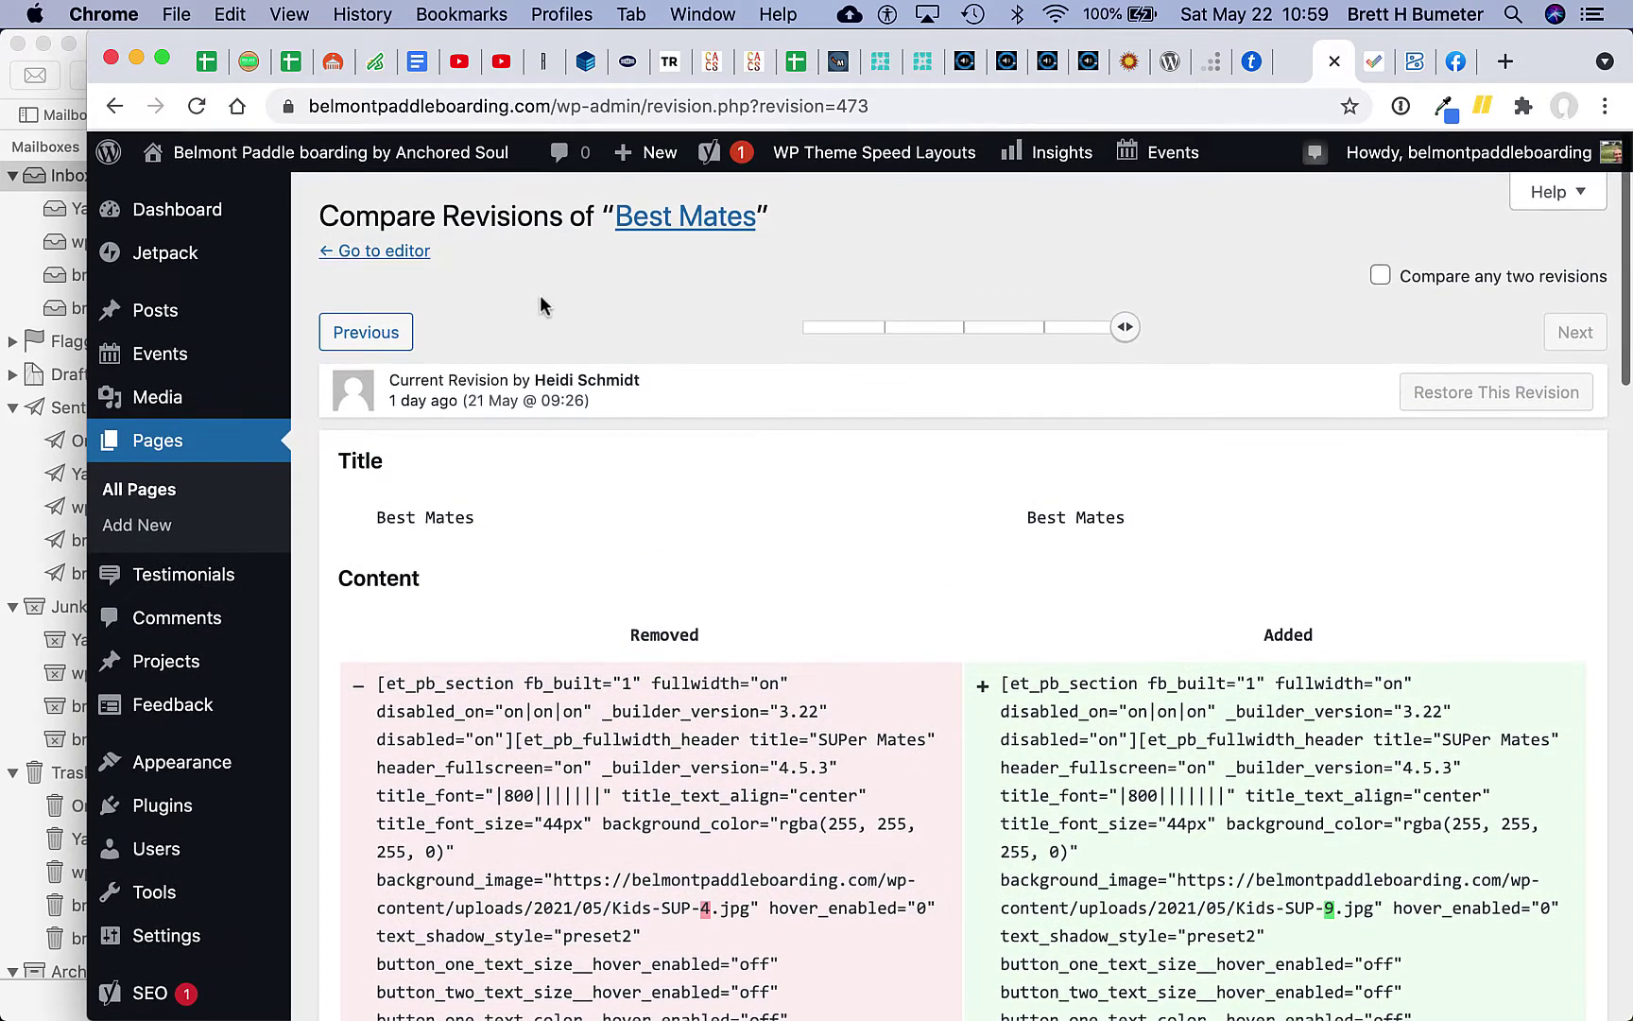
pyautogui.click(408, 251)
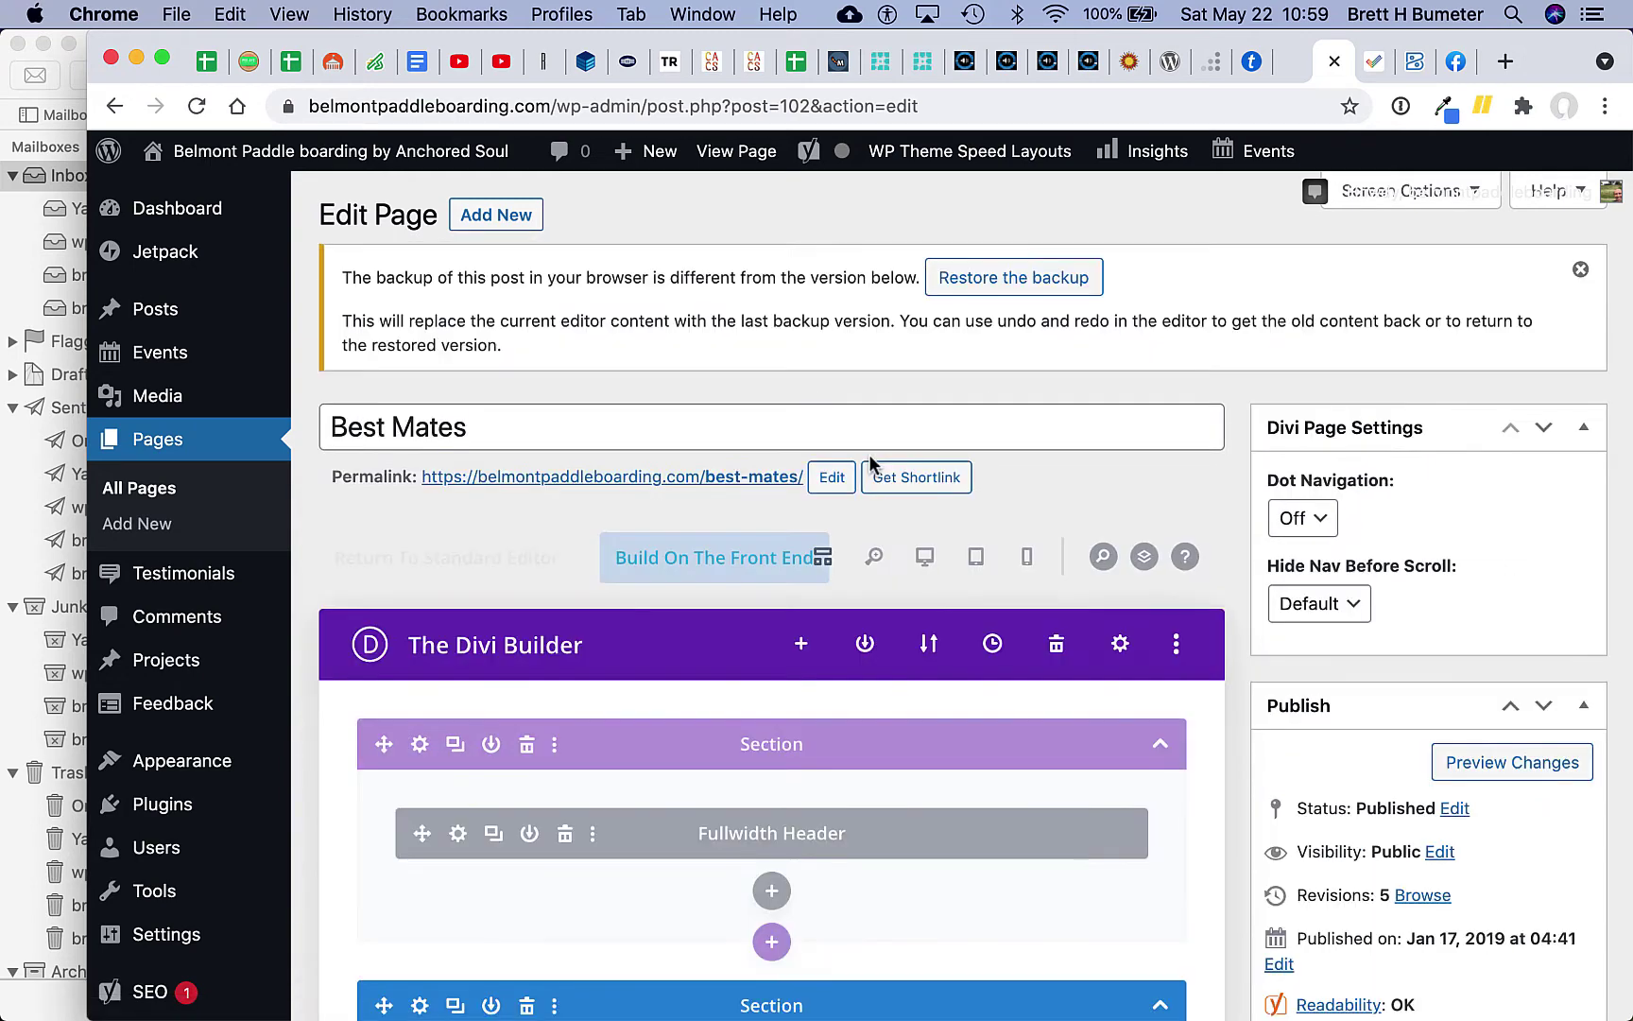
# Step: In the Fullwidth Header section's visibility settings, clear Disable on for Phone, Tablet and Desktop, and save the section settings
pyautogui.scroll(-3, 1106, 480)
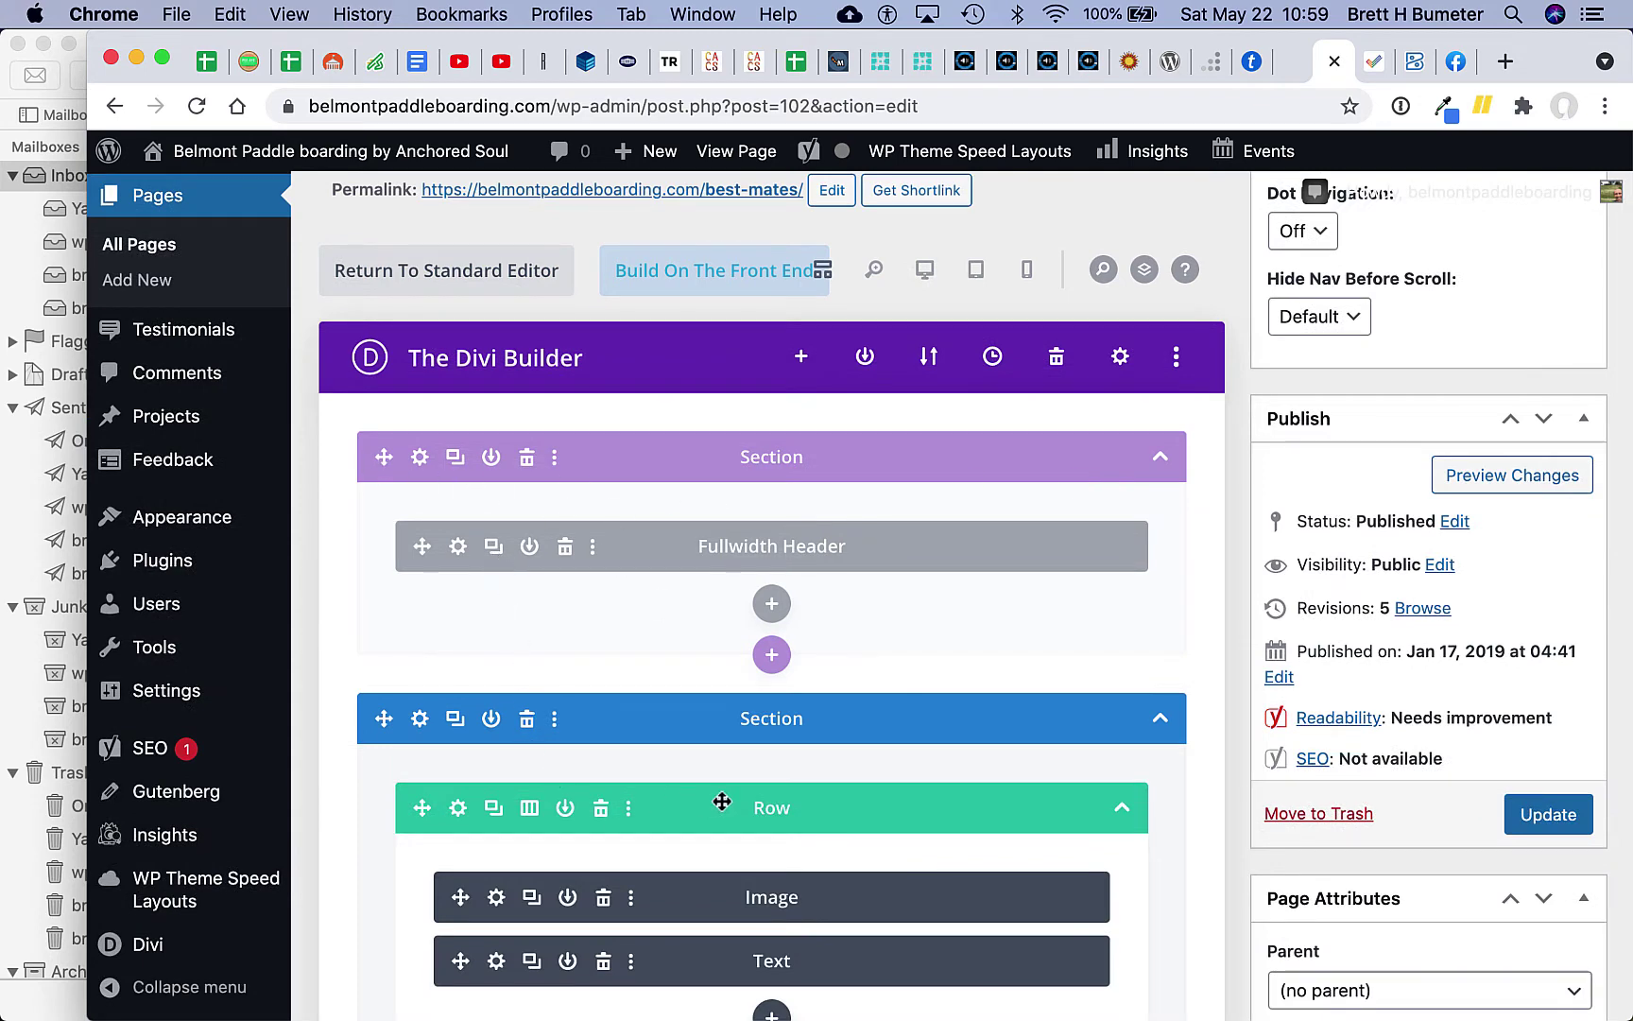
pyautogui.scroll(-2, 720, 798)
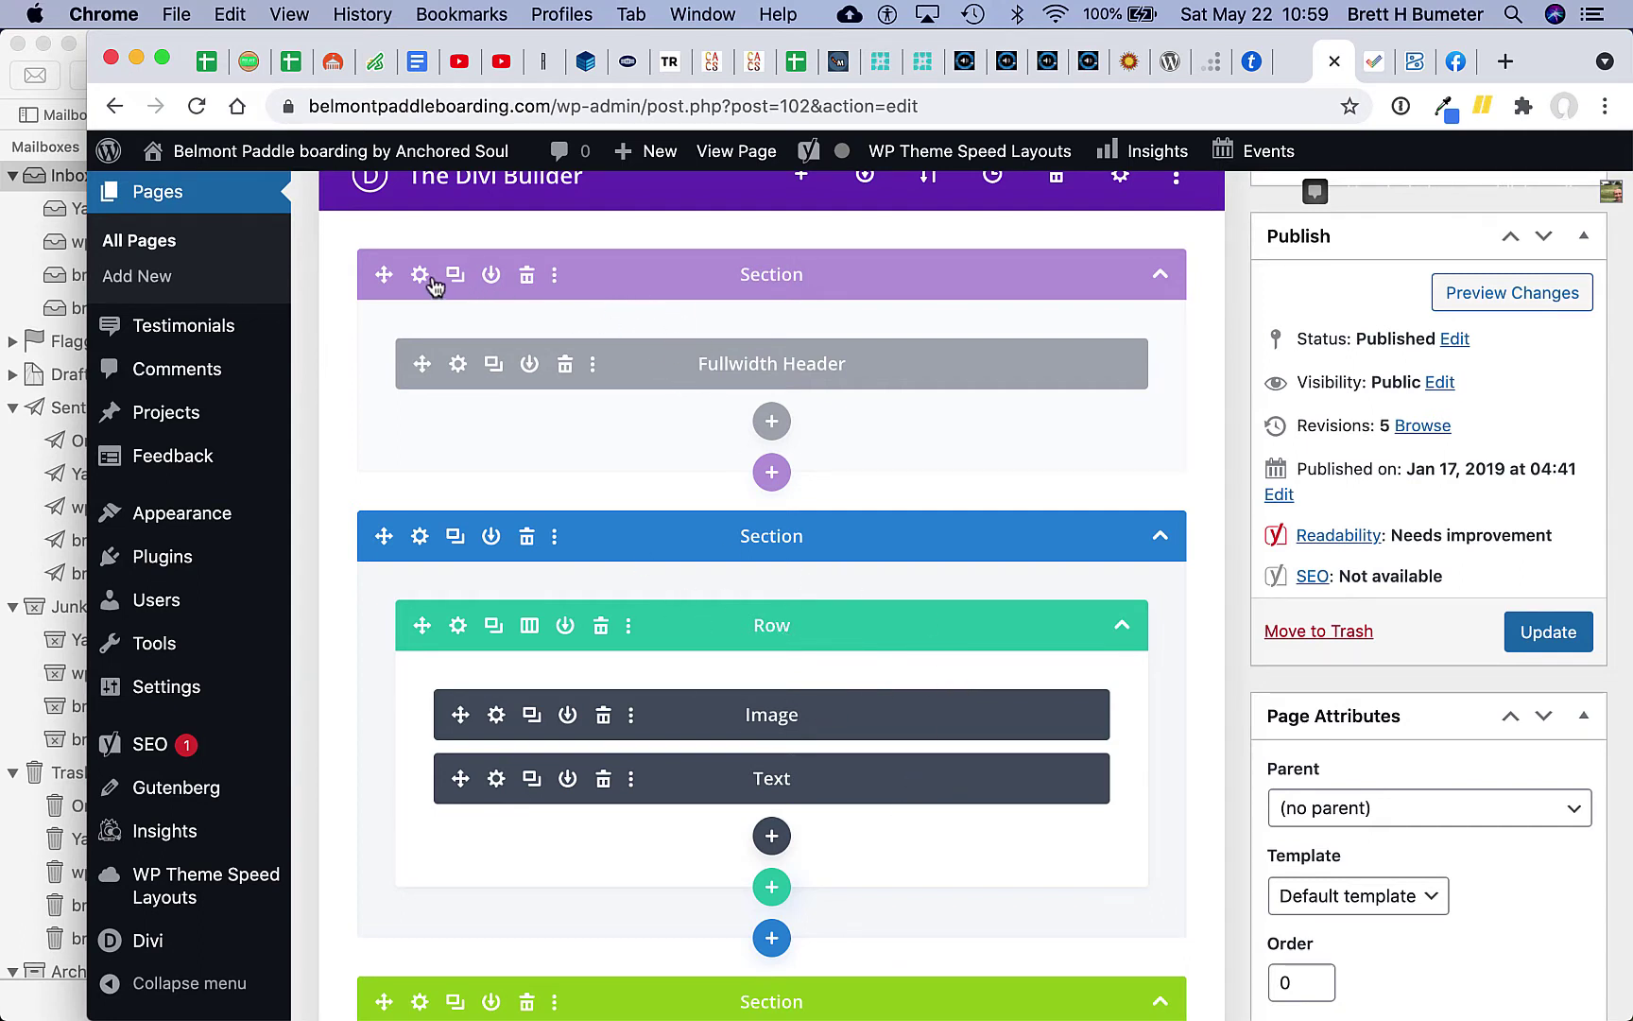
pyautogui.scroll(3, 716, 399)
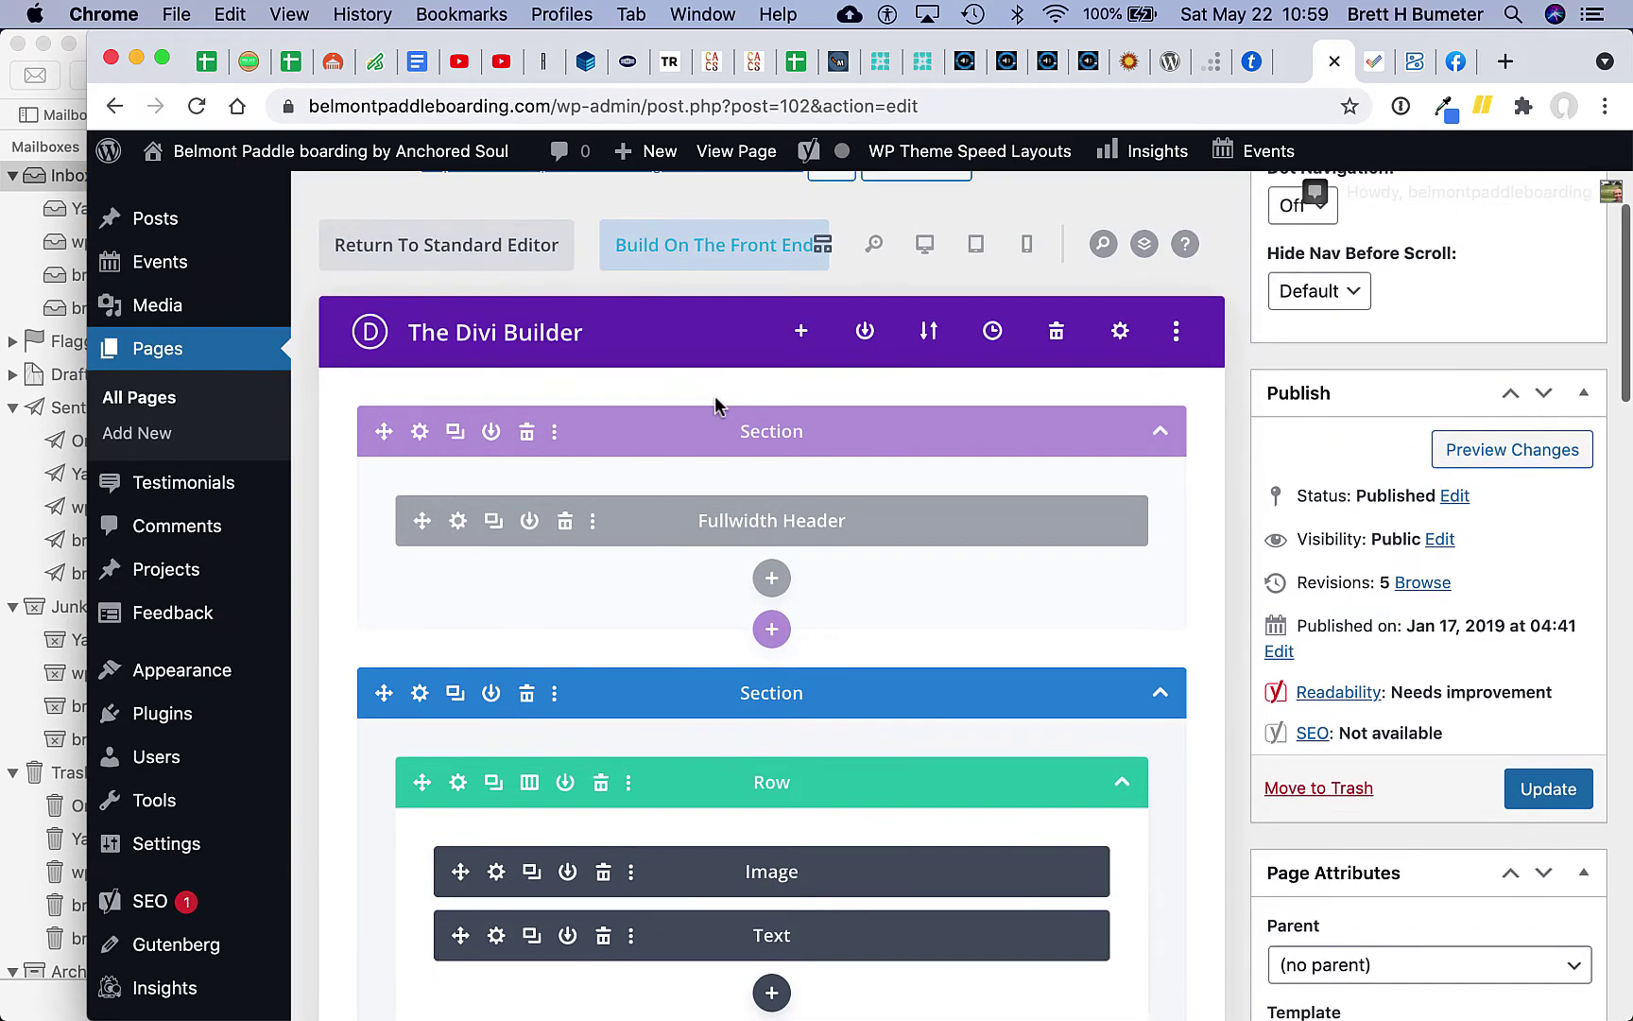
pyautogui.click(420, 433)
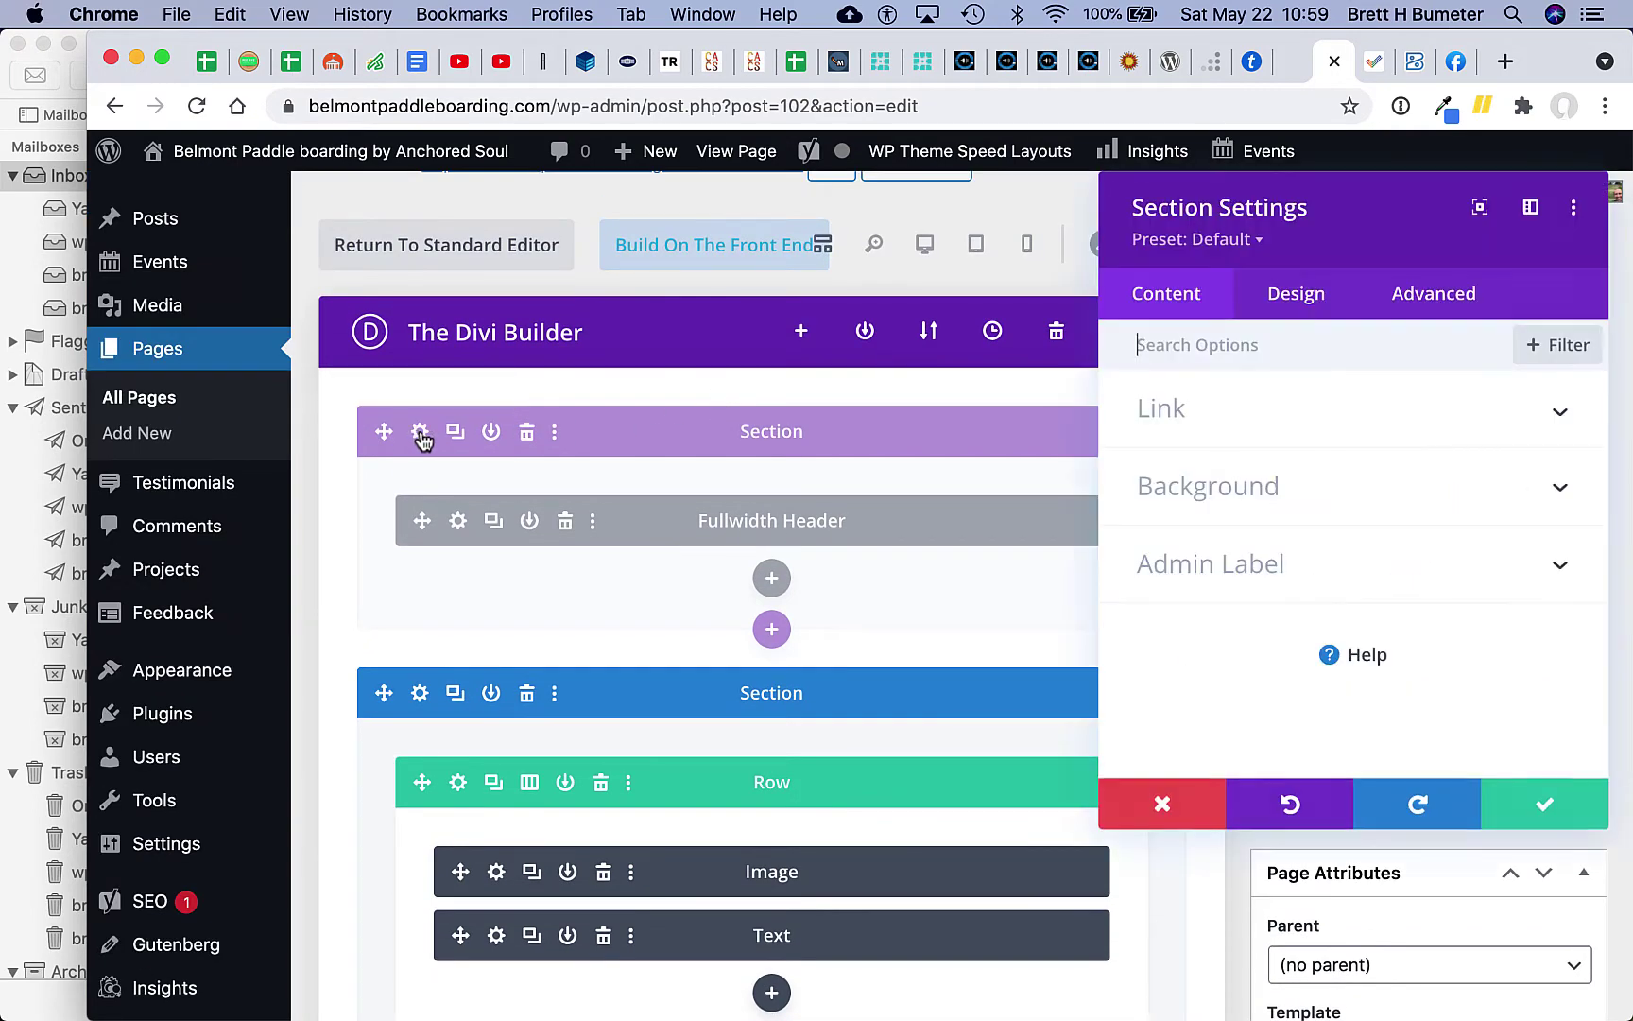
pyautogui.click(1443, 299)
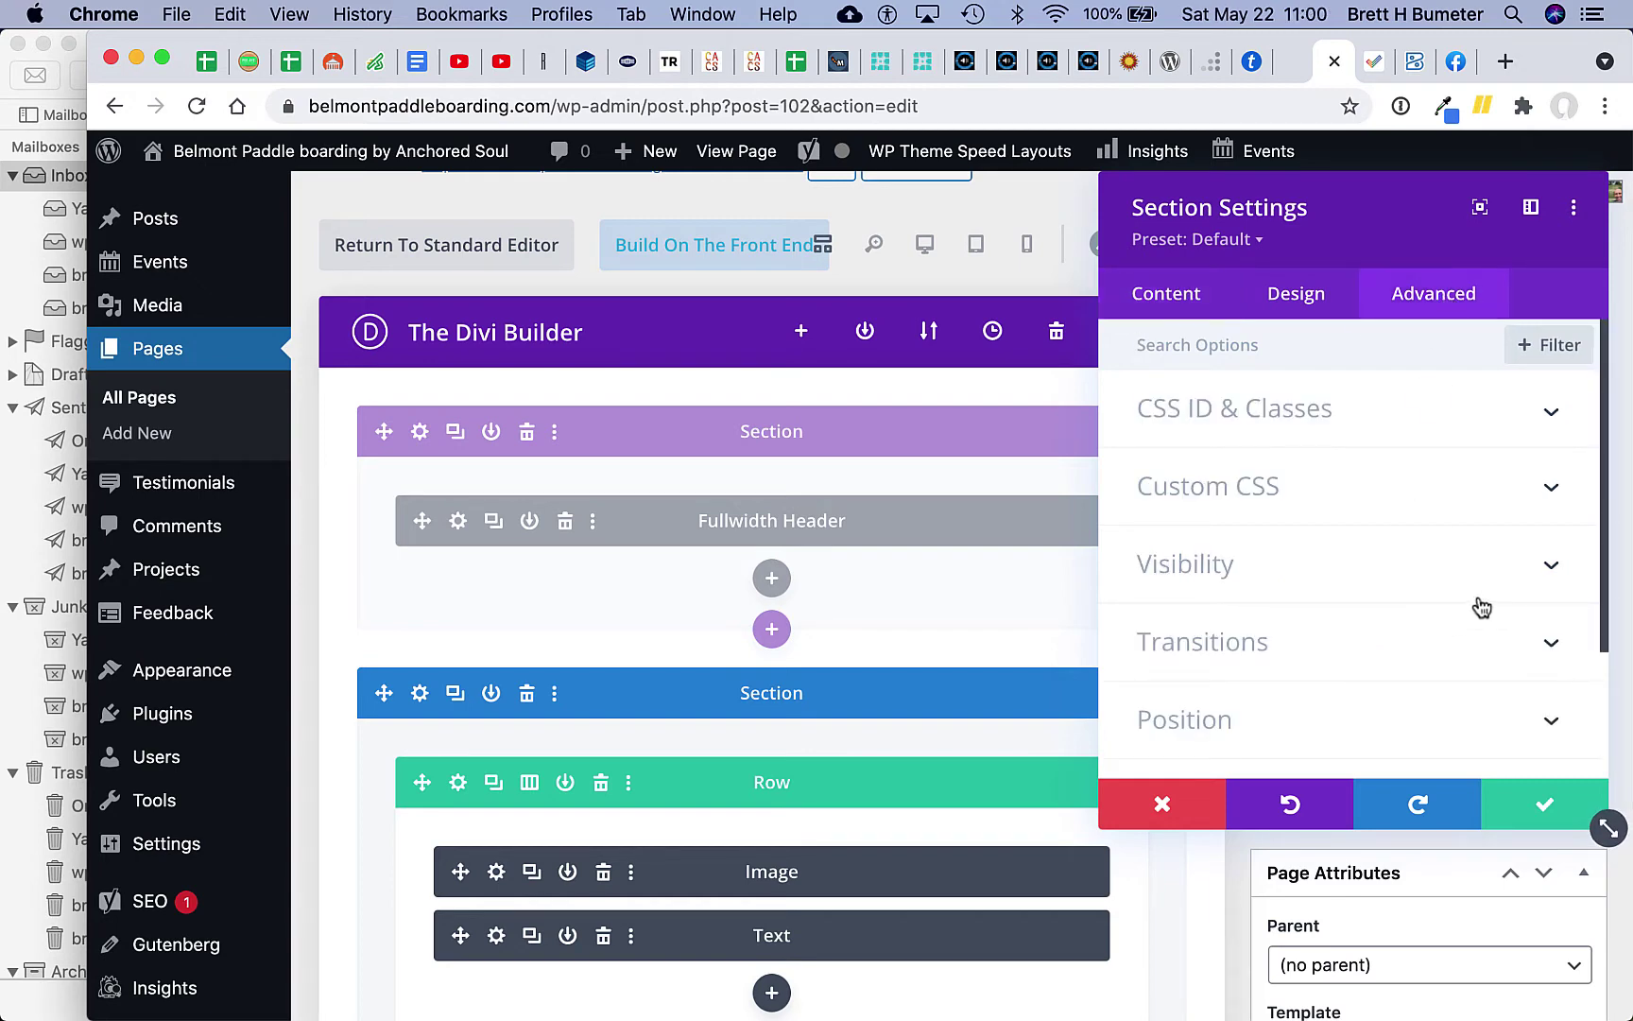
pyautogui.click(1527, 571)
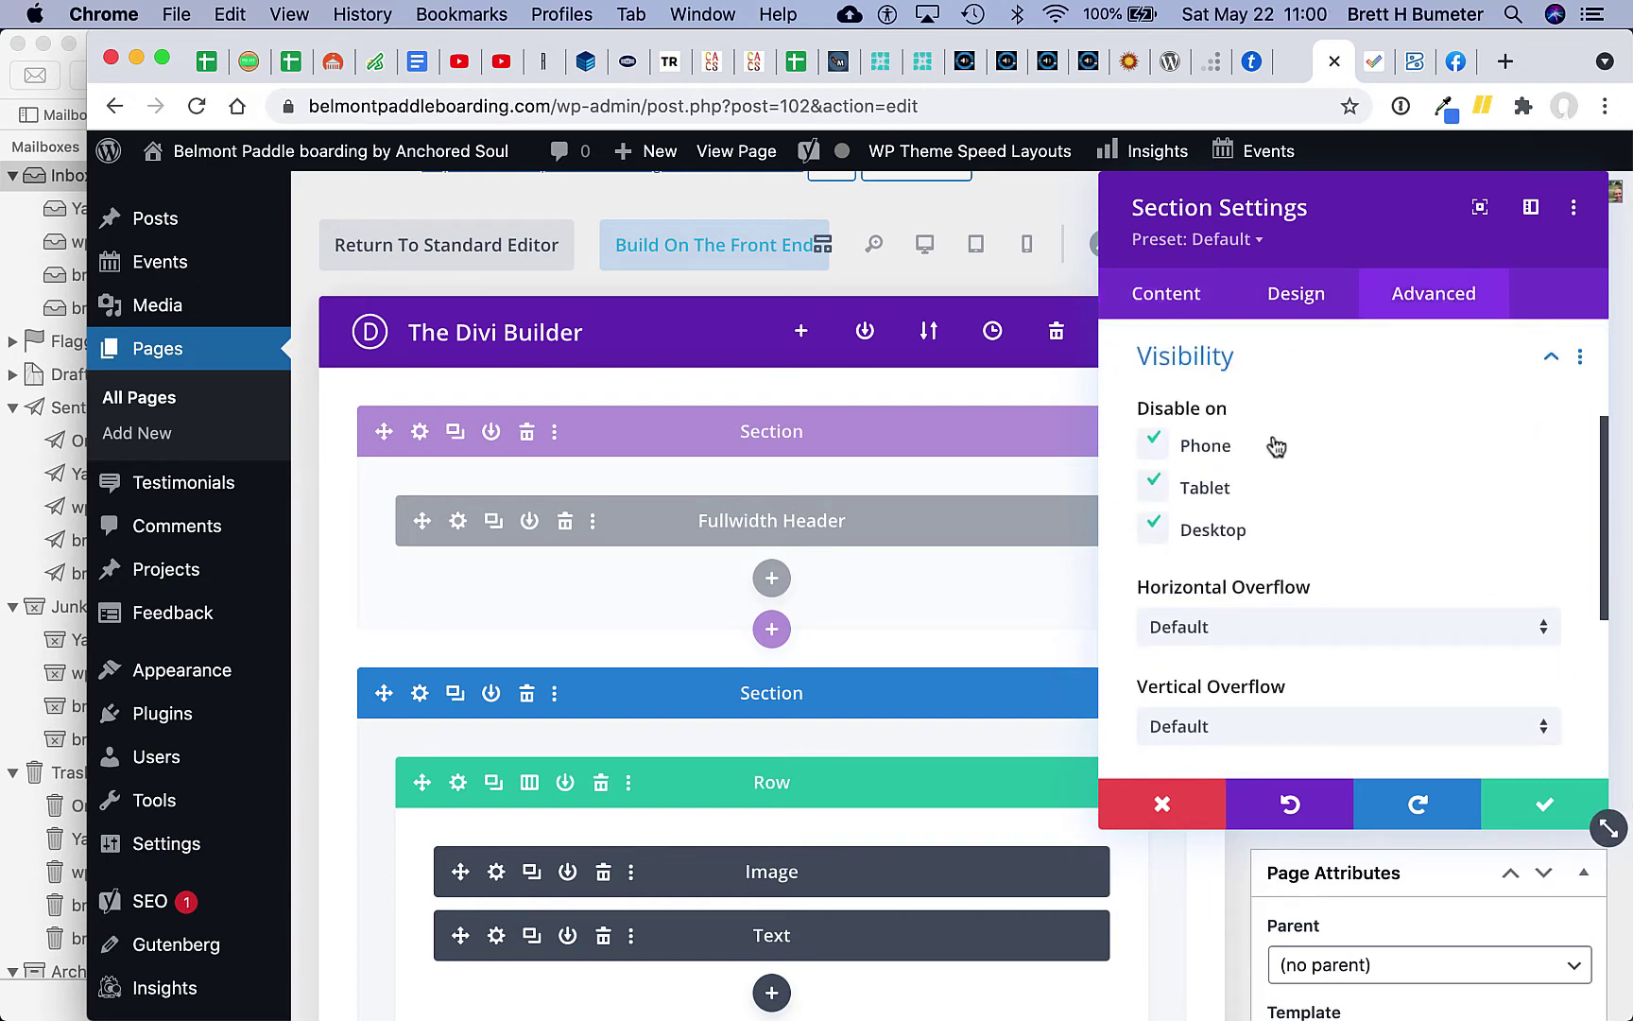
pyautogui.click(1158, 448)
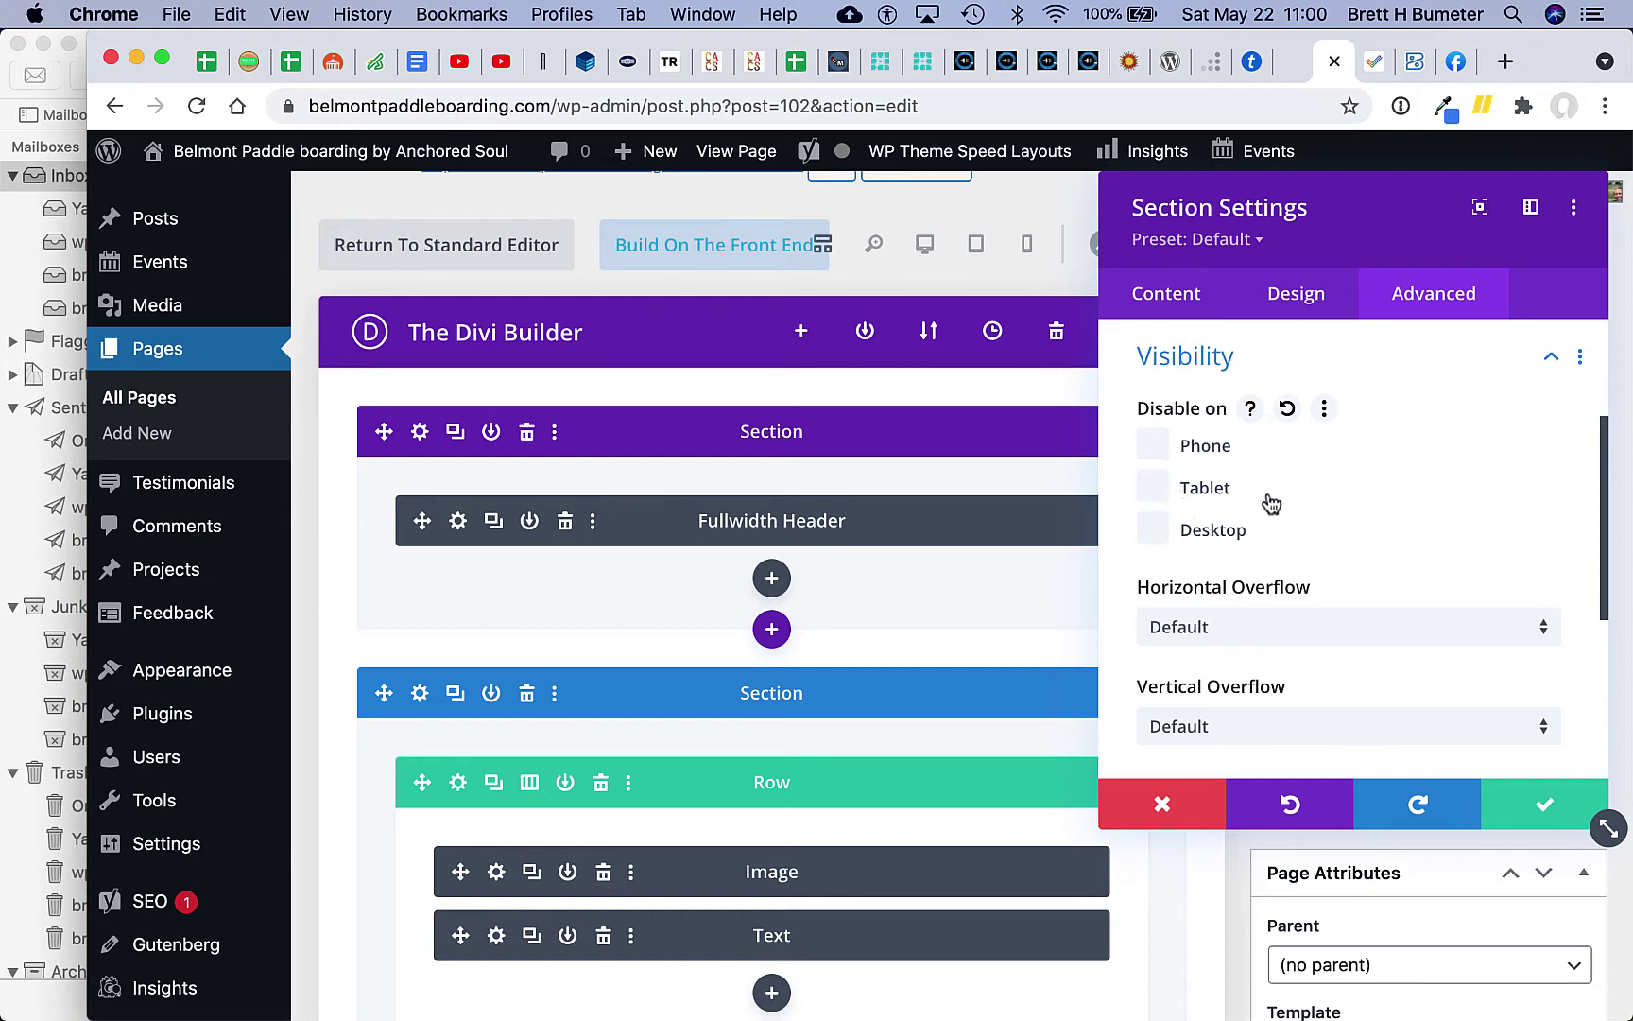
pyautogui.click(1533, 805)
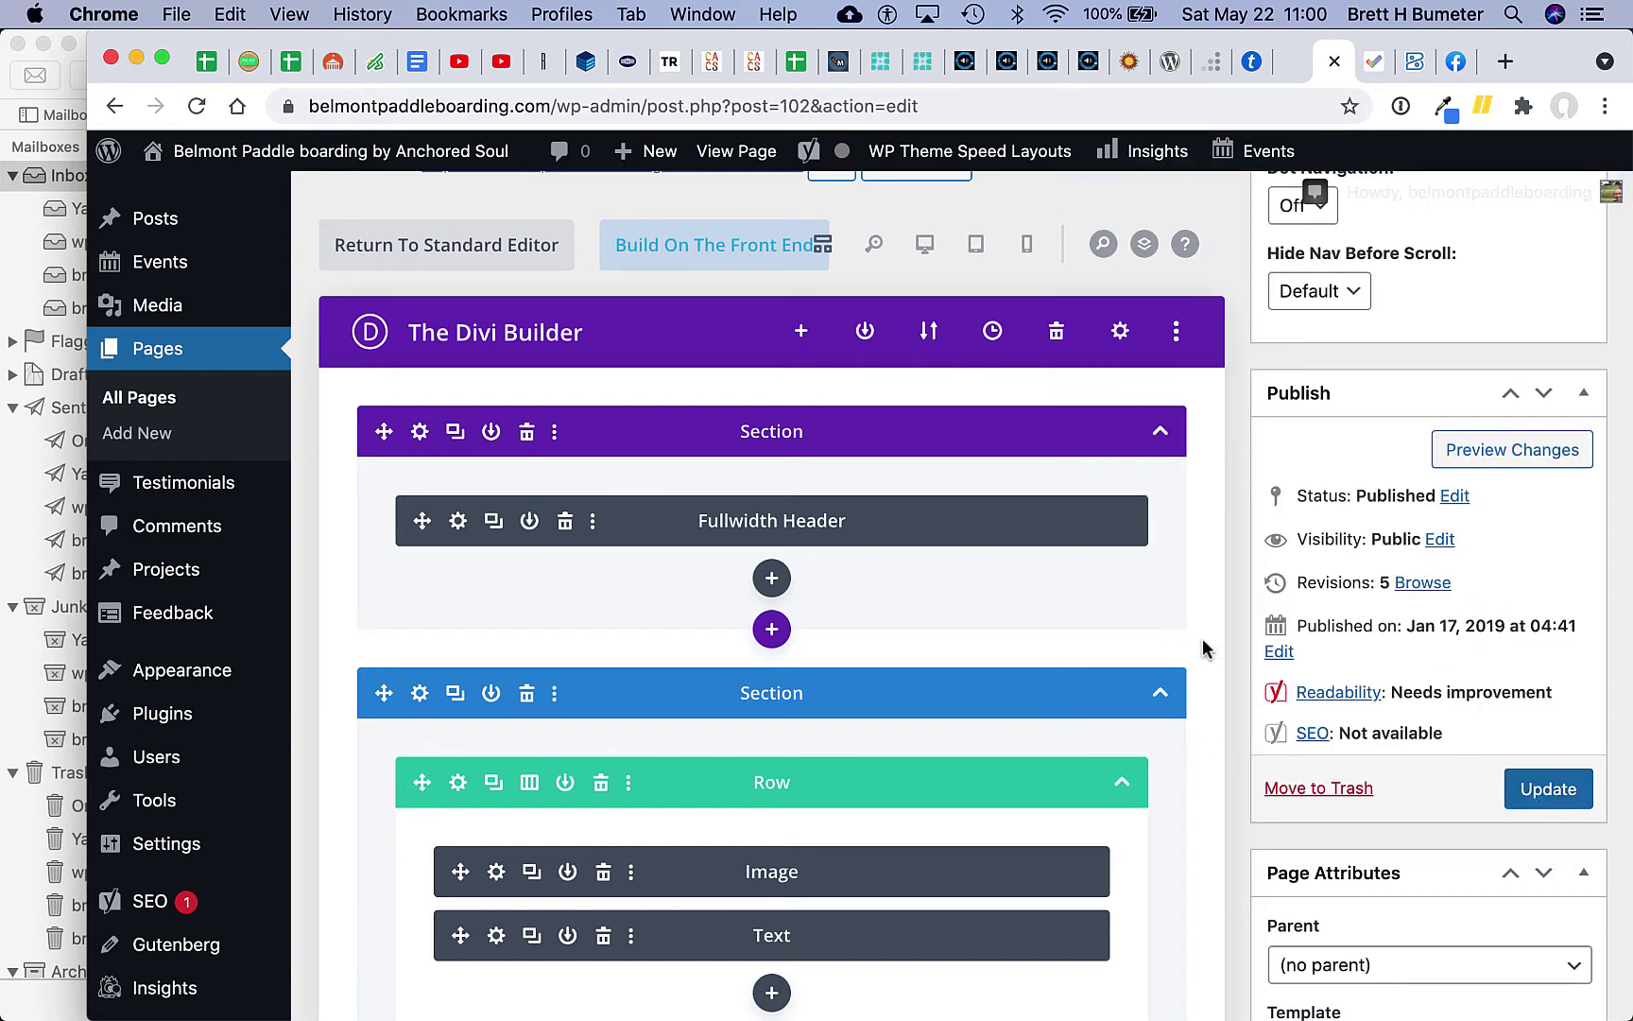
# Step: Update the page and view it live to check the header image and its SUPer Mates title
pyautogui.click(1556, 792)
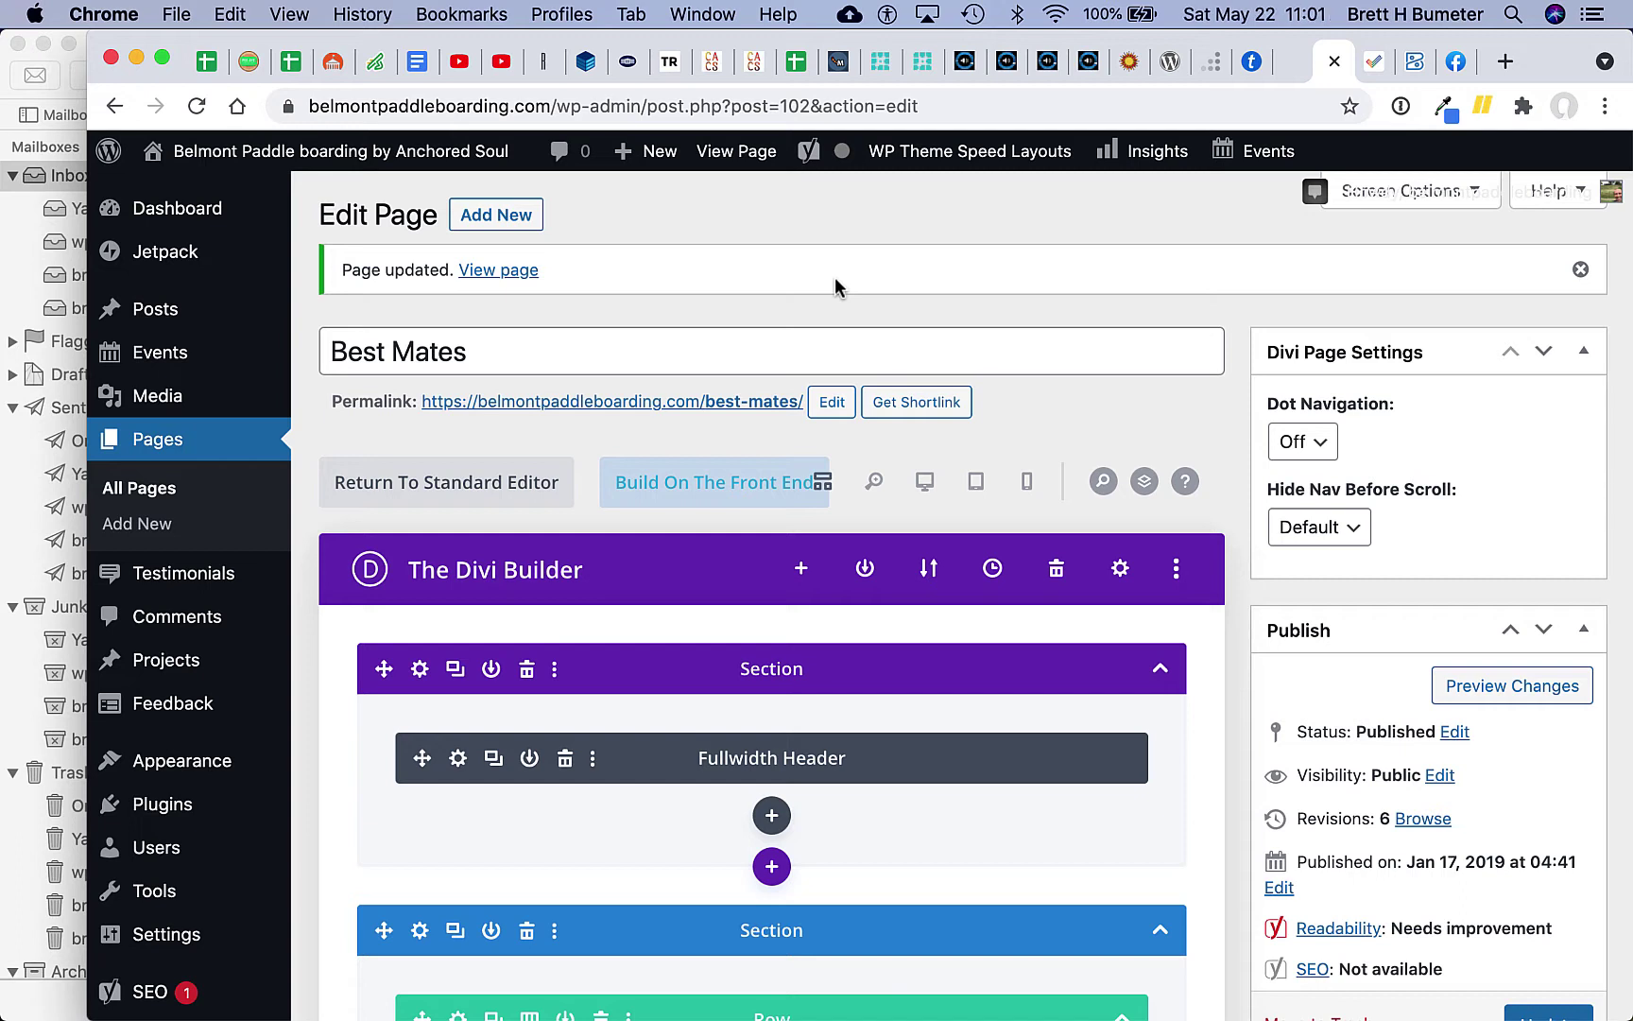
pyautogui.click(496, 270)
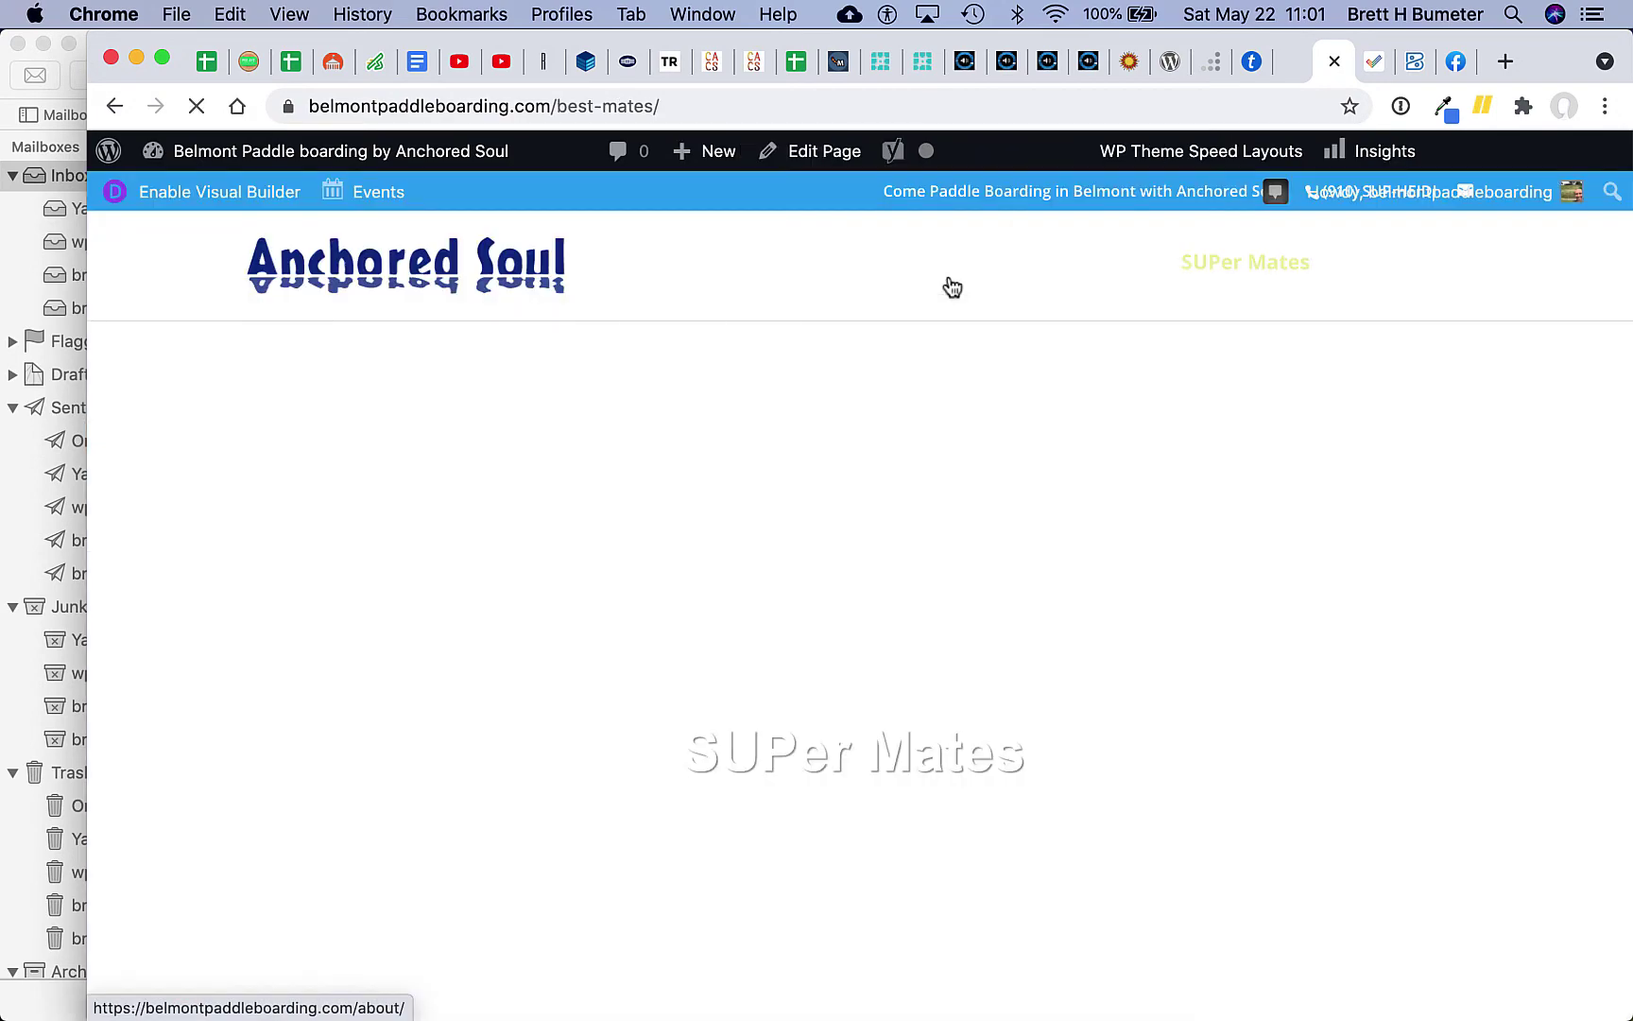
pyautogui.scroll(-6, 1272, 776)
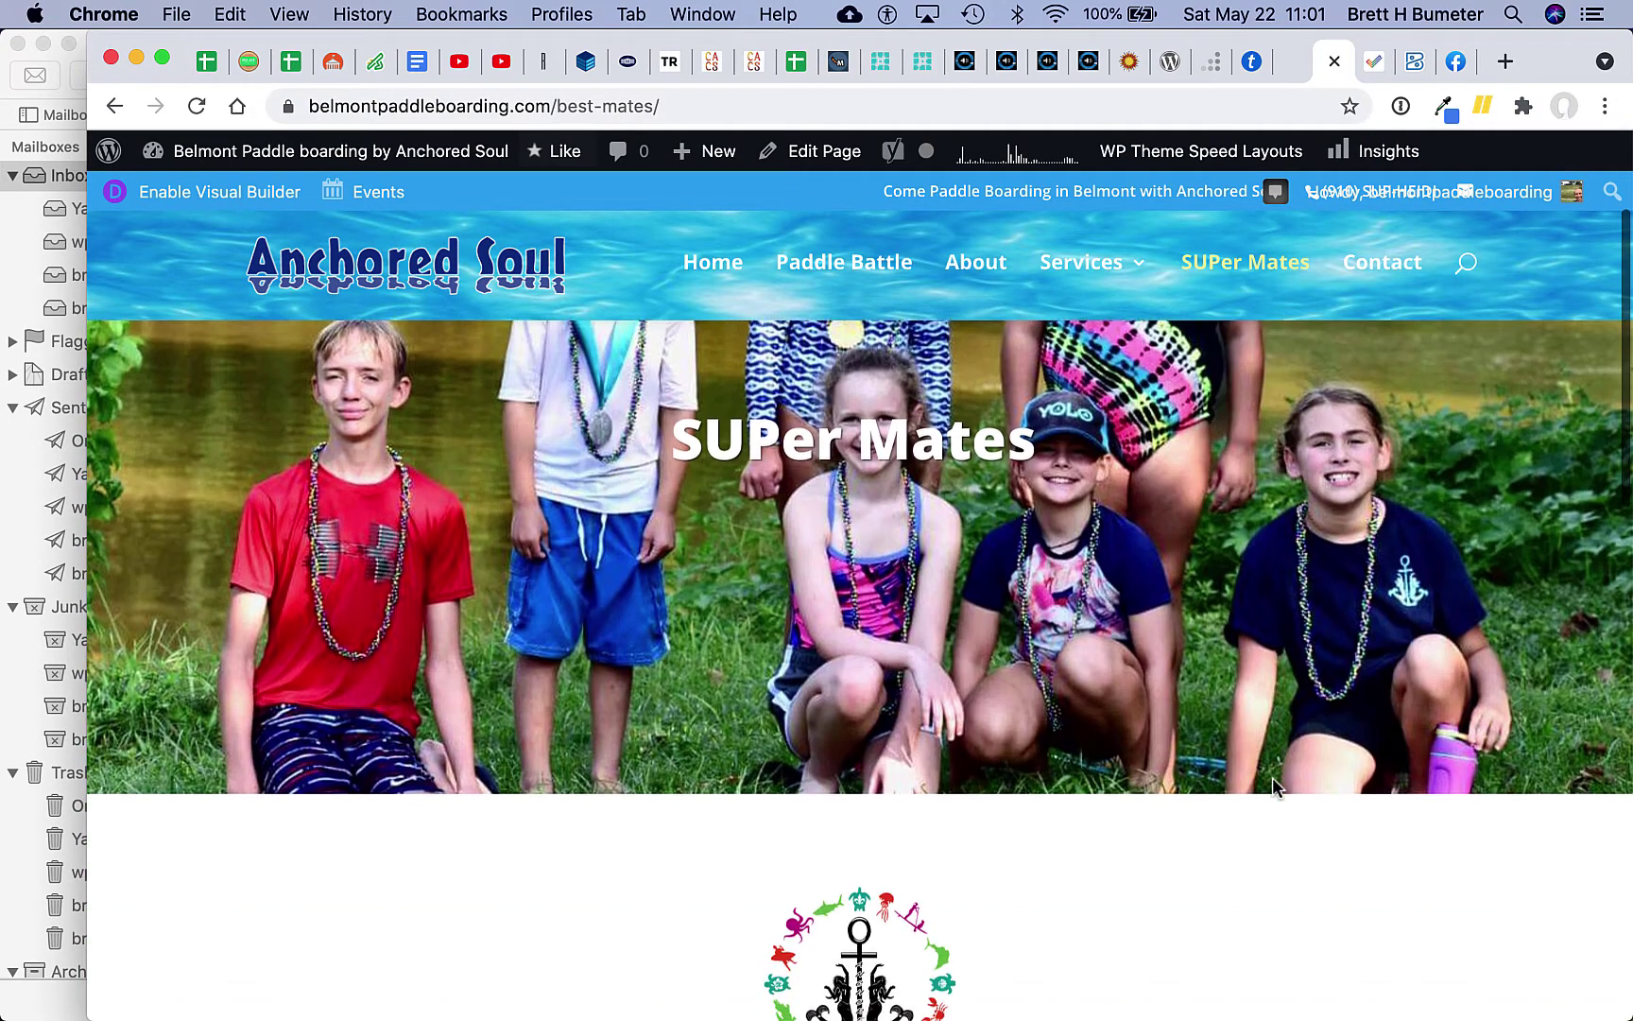
pyautogui.scroll(6, 1273, 789)
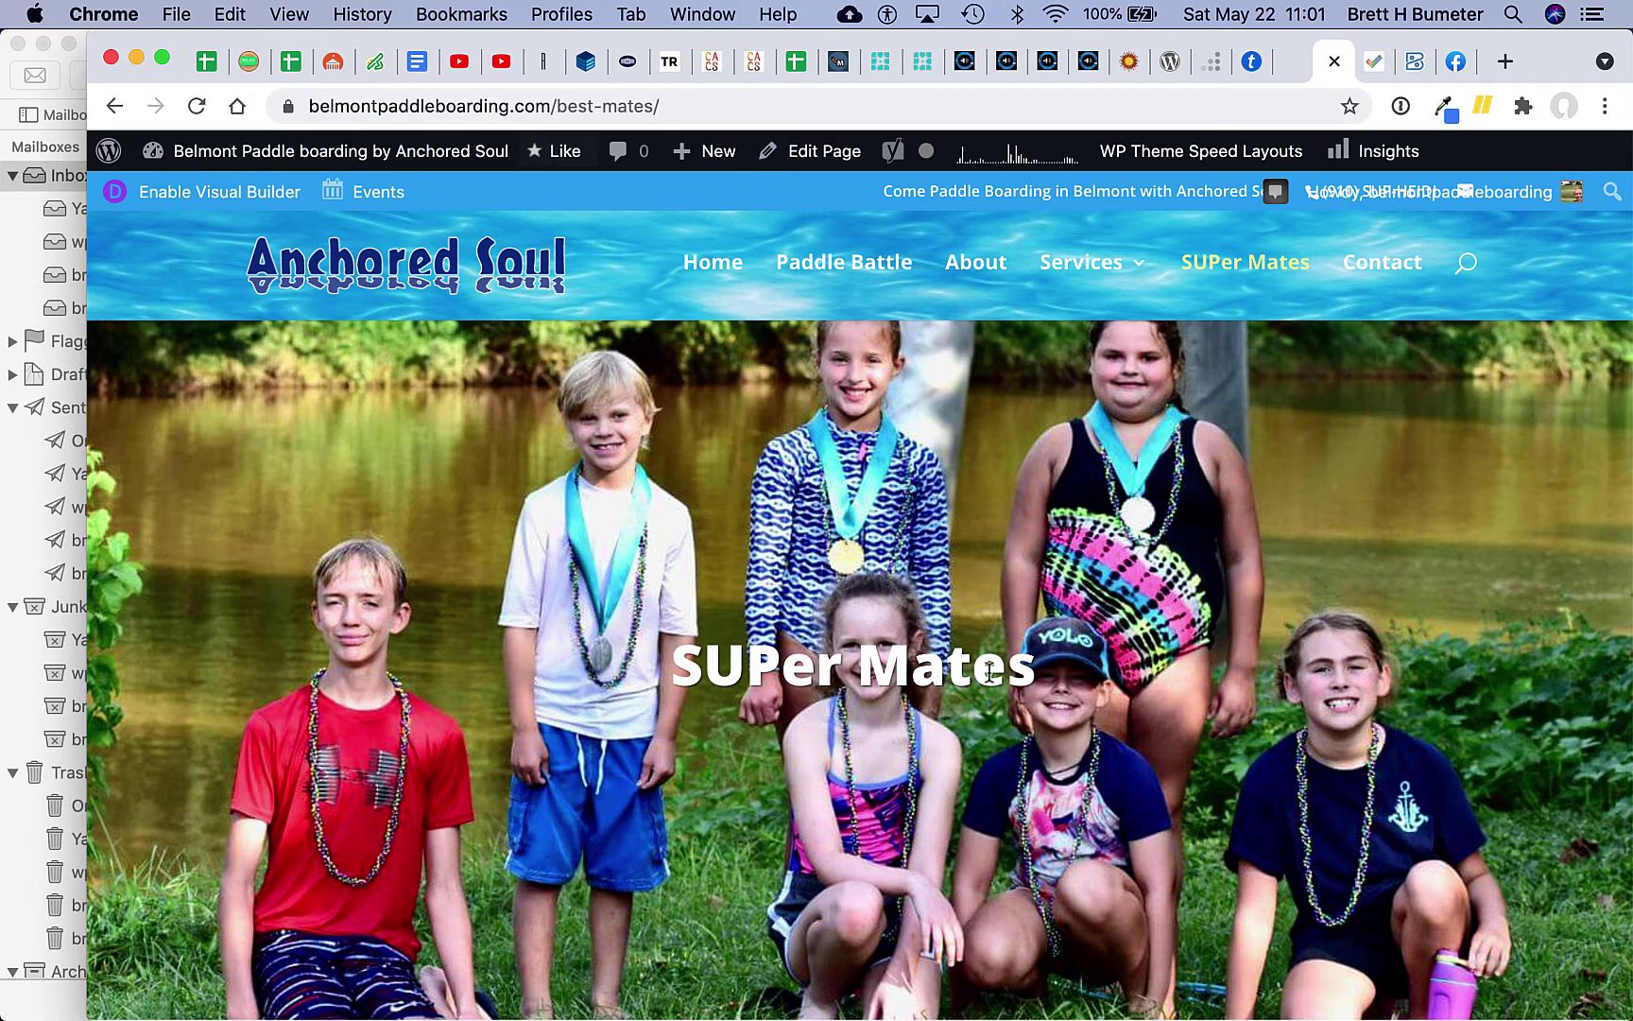
pyautogui.tripleClick(976, 669)
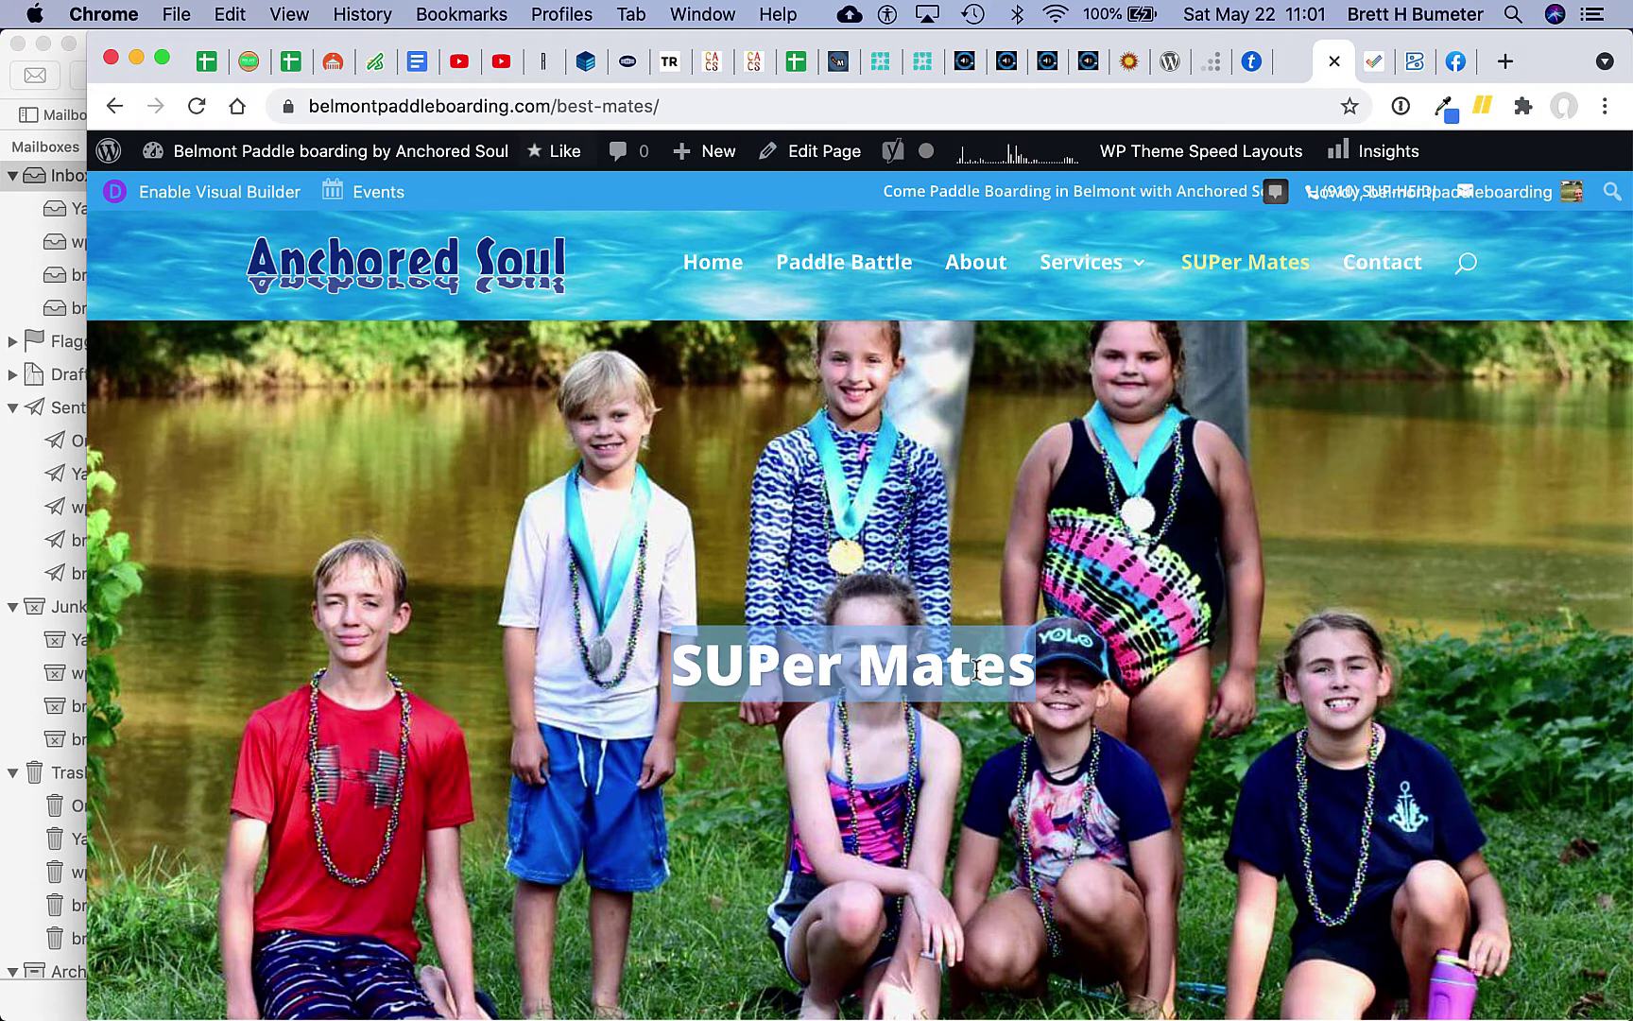
# Step: Open the page in the editor and replace its title with the Fullwidth Header module's title text, SUPer Mates
pyautogui.click(827, 156)
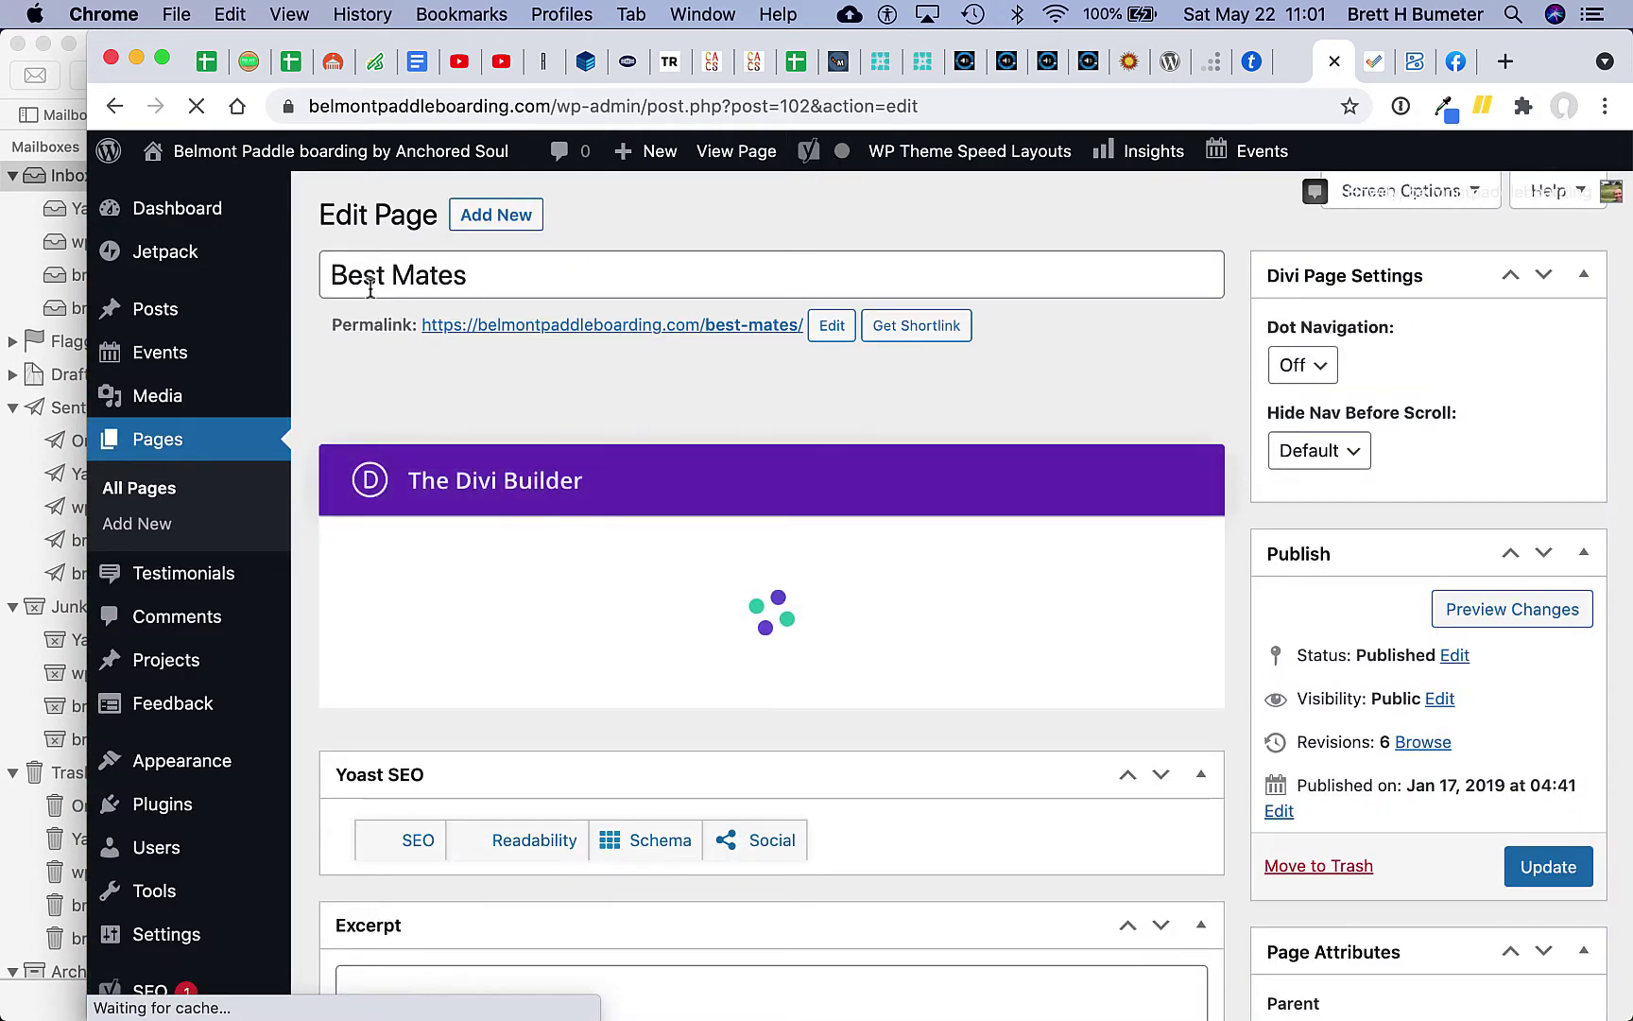
pyautogui.click(376, 274)
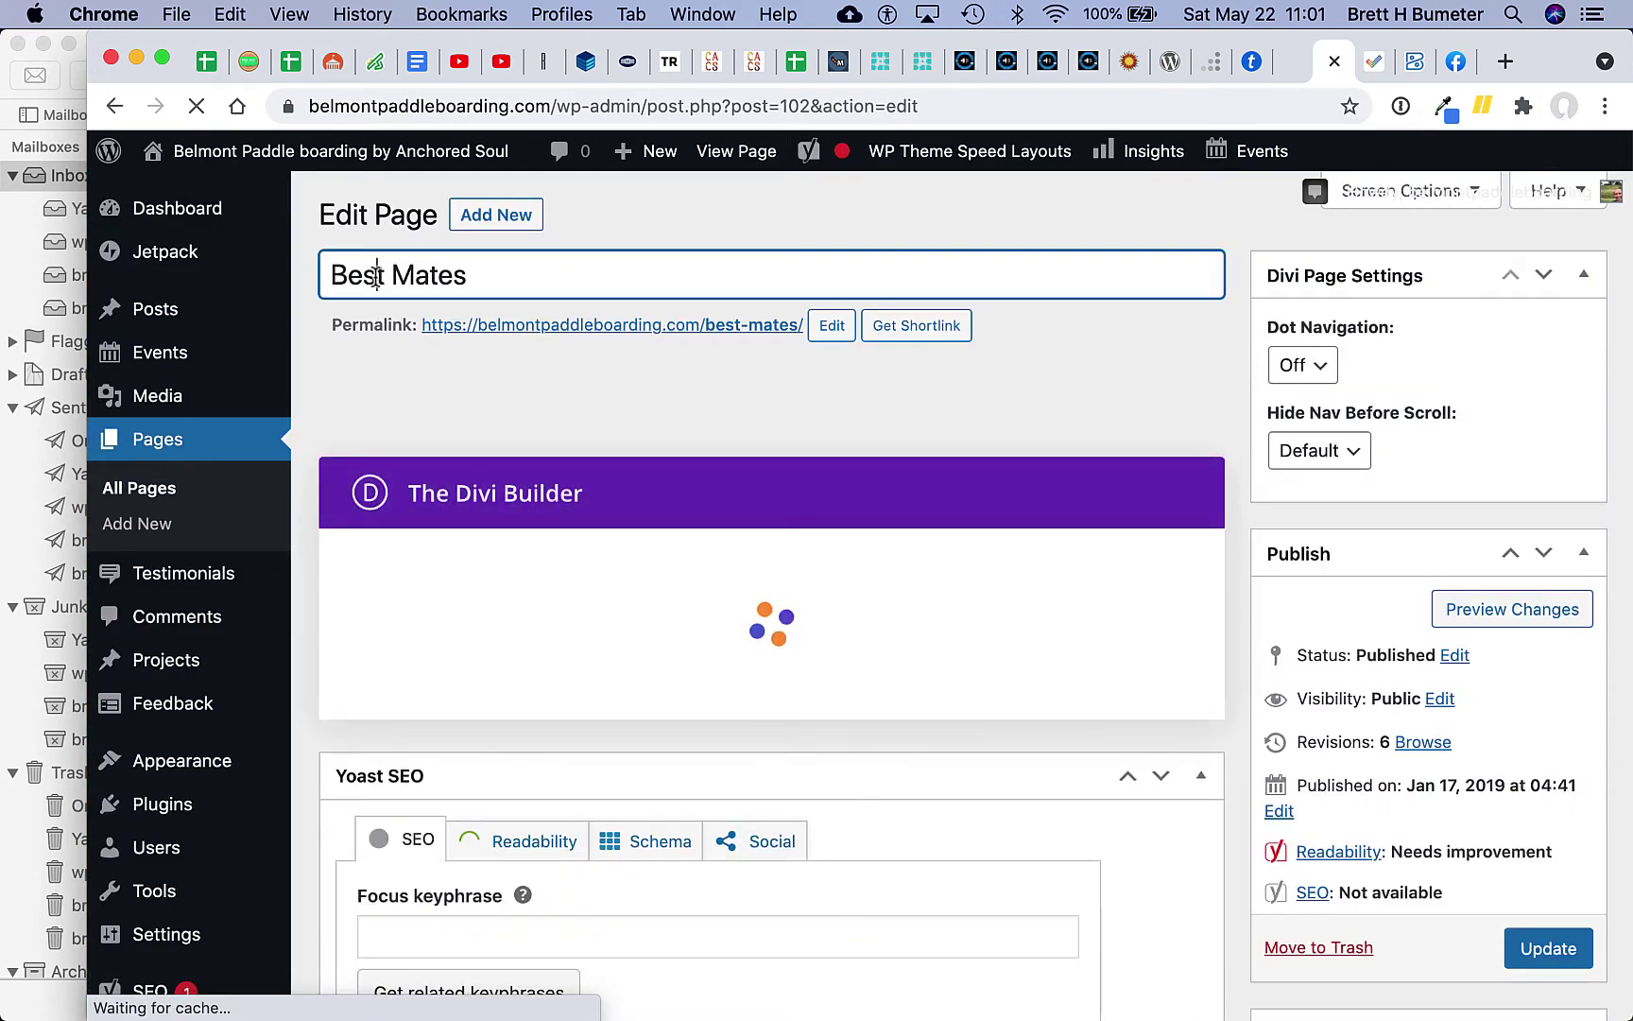
pyautogui.press('Right')
pyautogui.press('Right')
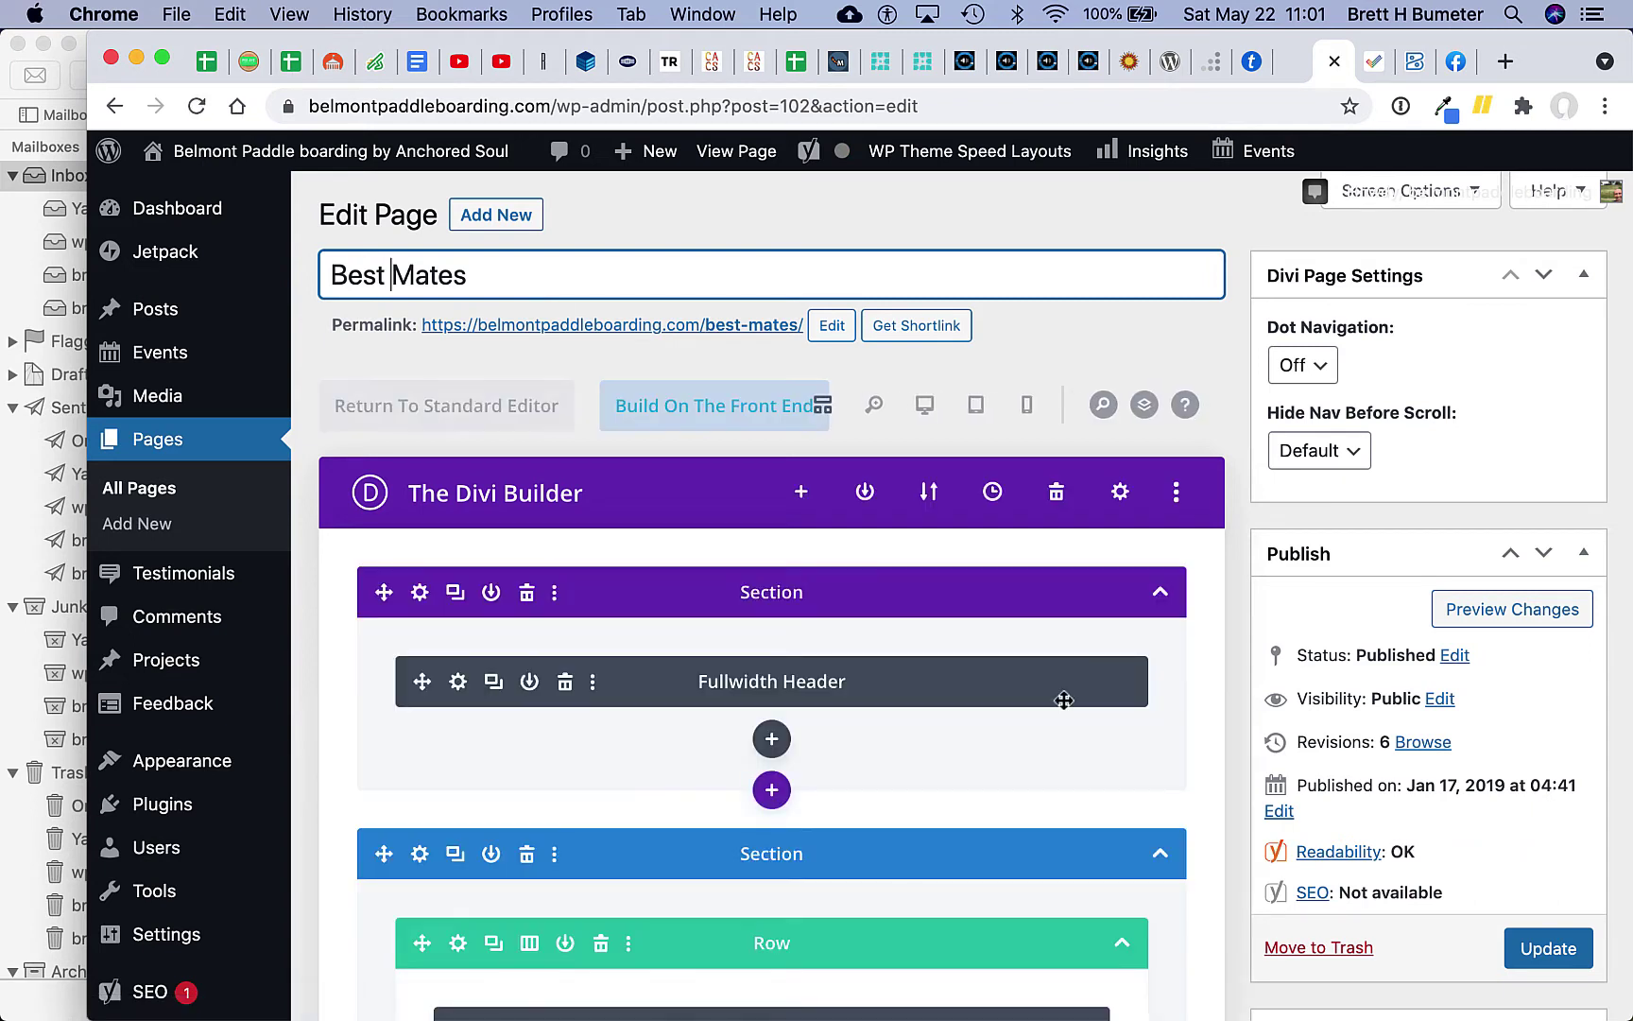
pyautogui.click(458, 682)
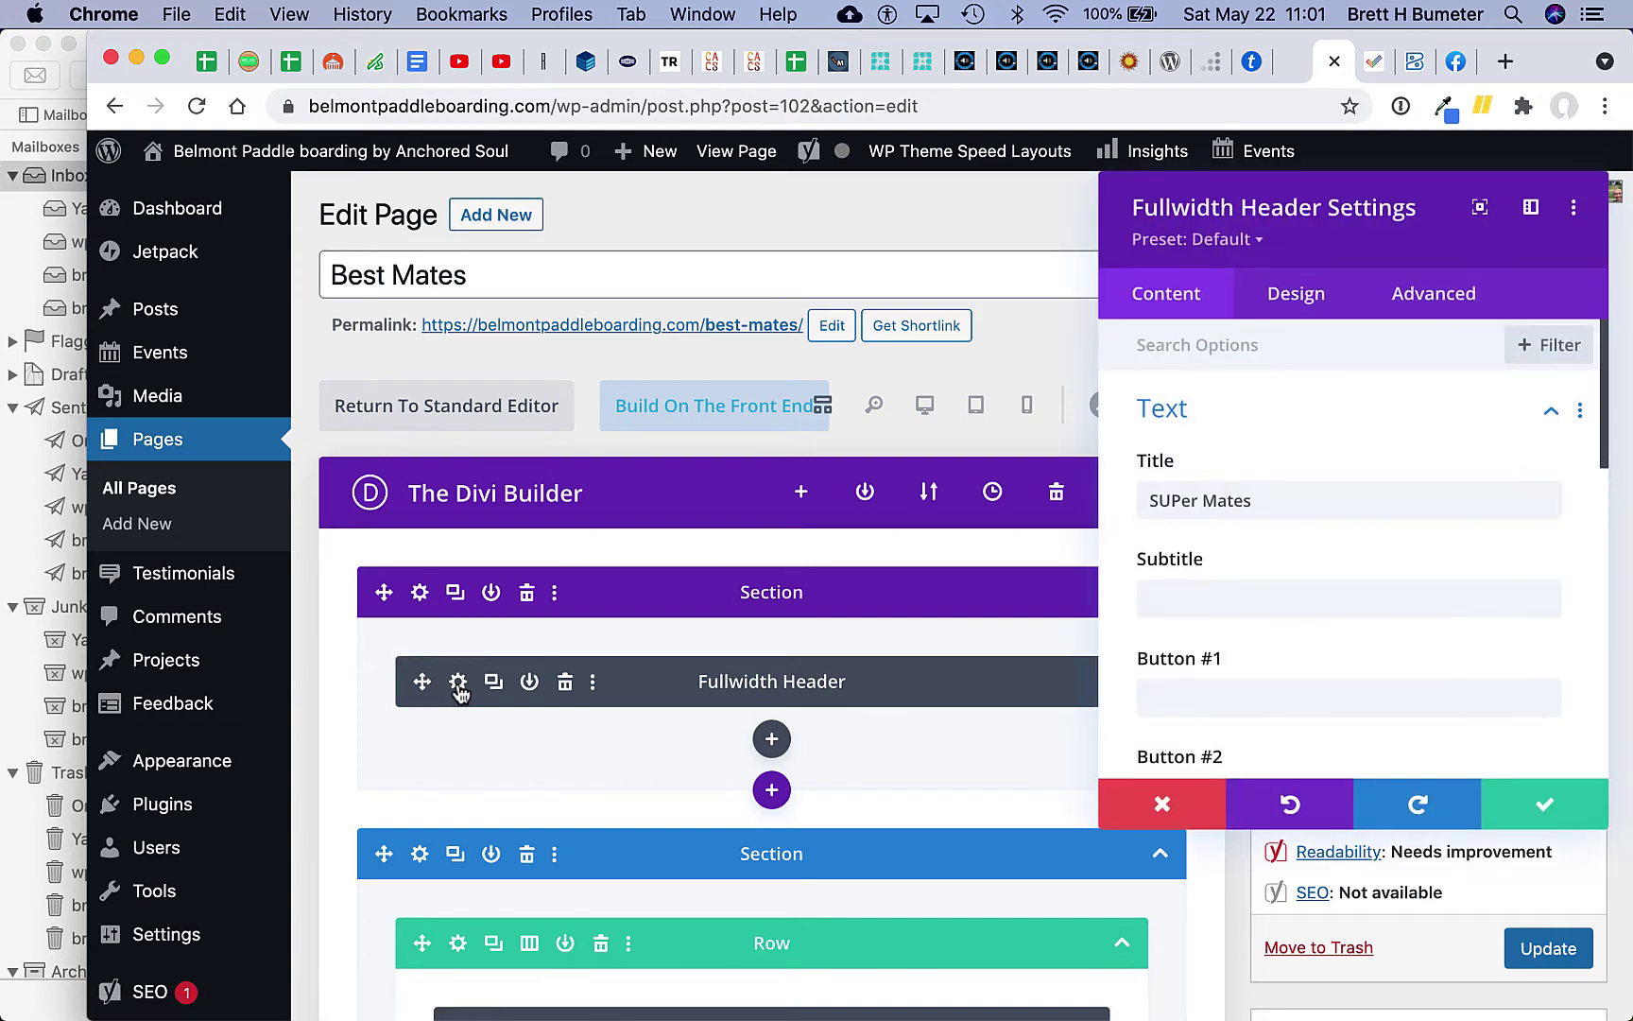
pyautogui.click(1181, 501)
pyautogui.press('super+a')
pyautogui.press('super+c')
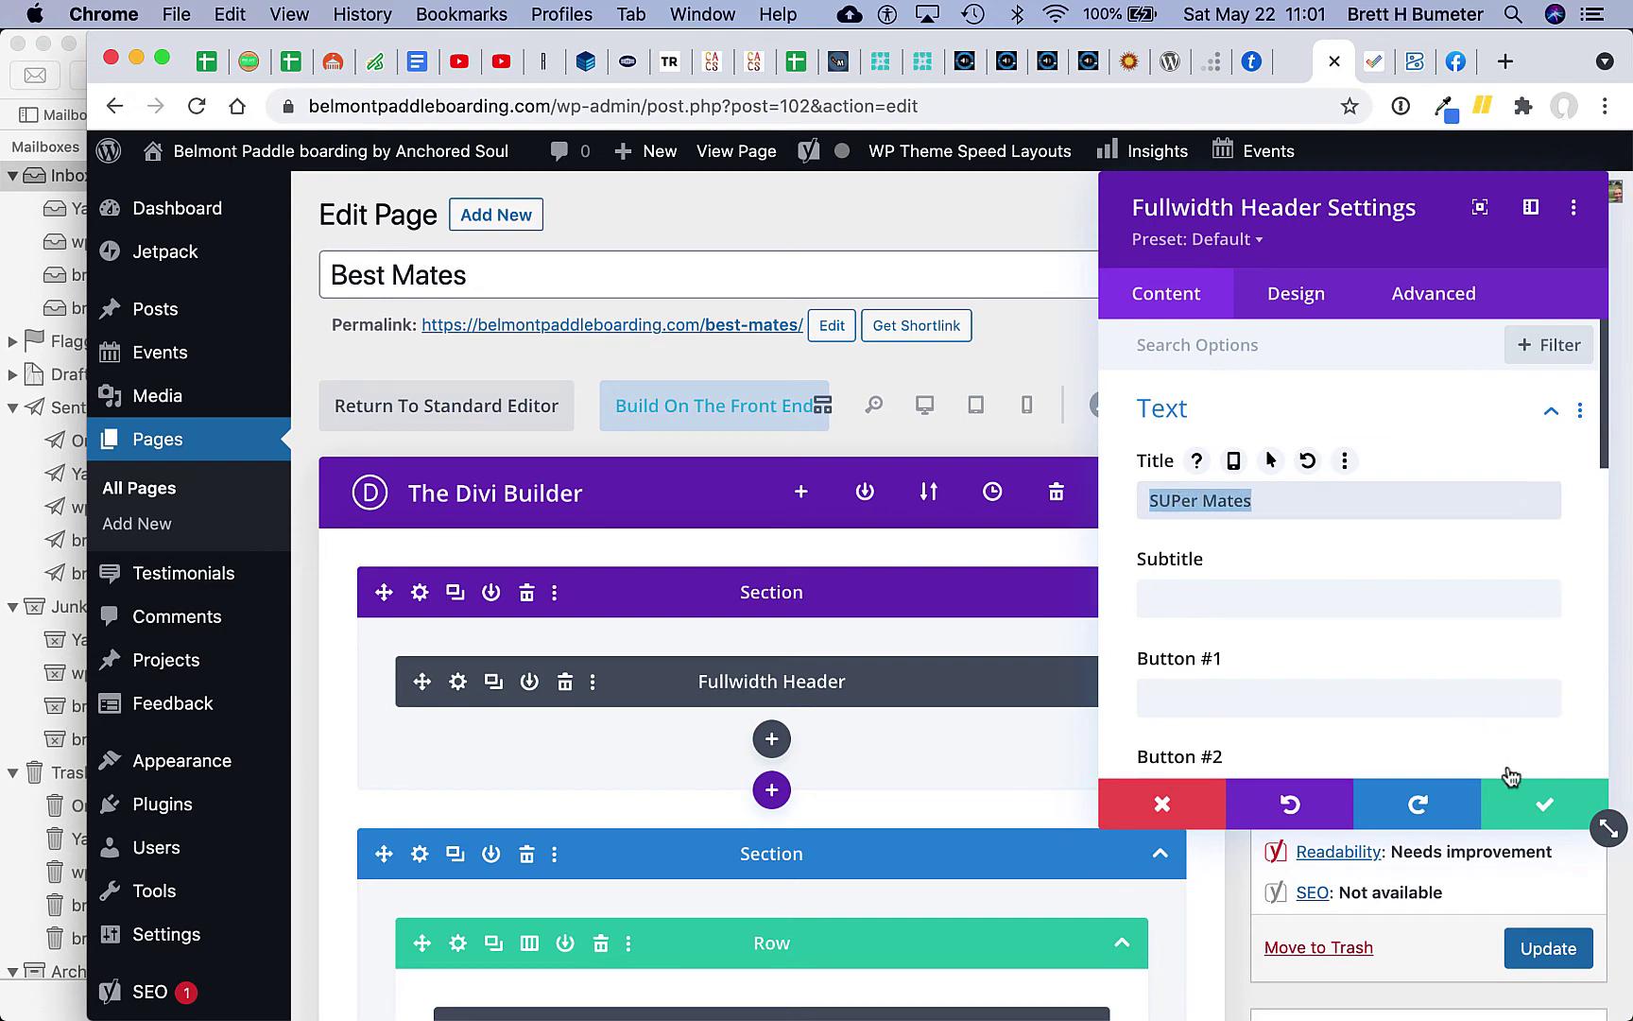
pyautogui.click(1529, 804)
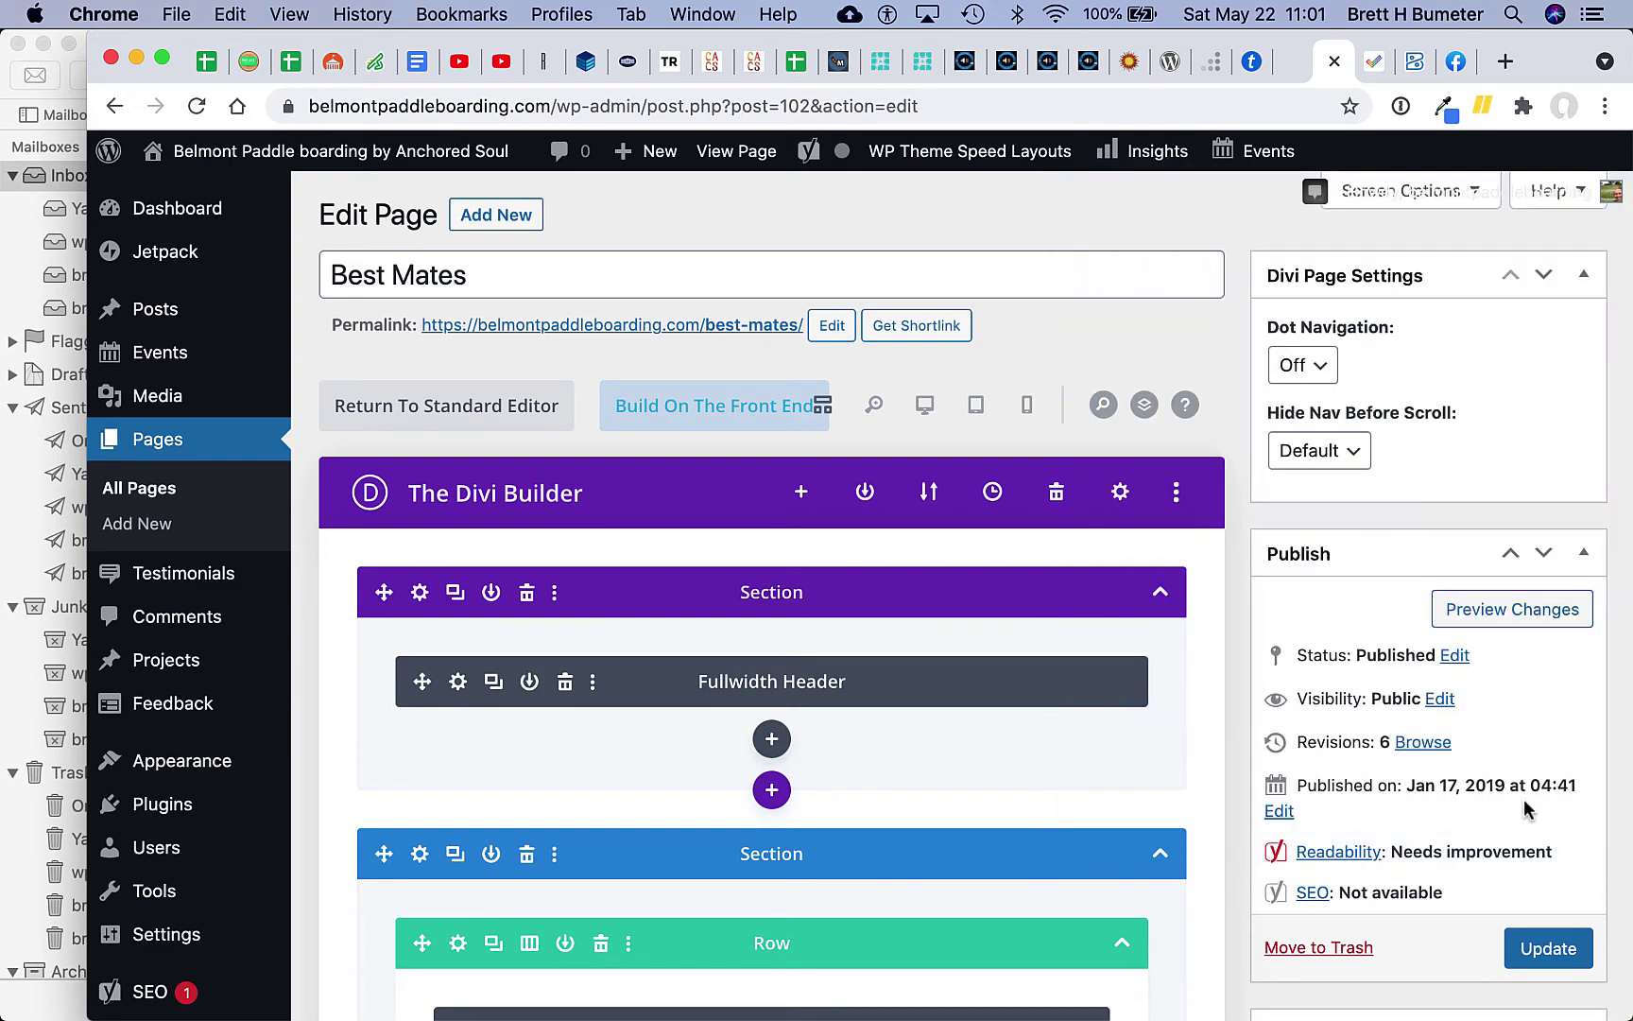
pyautogui.tripleClick(565, 279)
pyautogui.press('super+v')
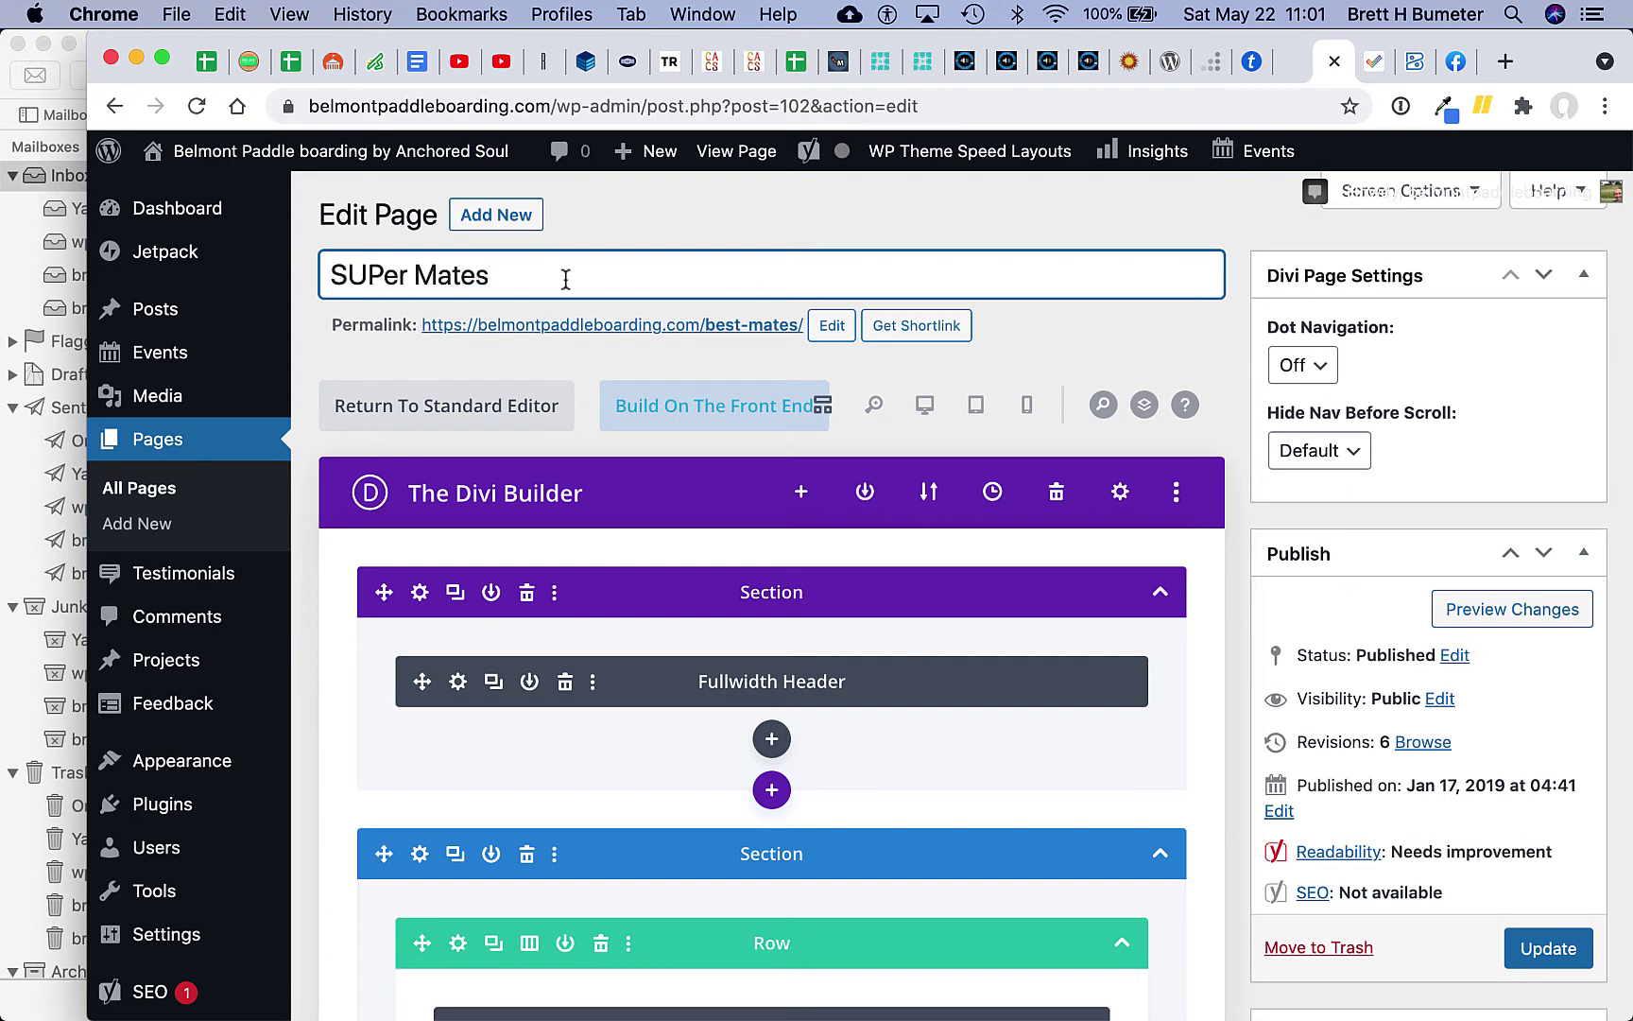
# Step: Change the page's permalink slug to super-mates
pyautogui.click(832, 325)
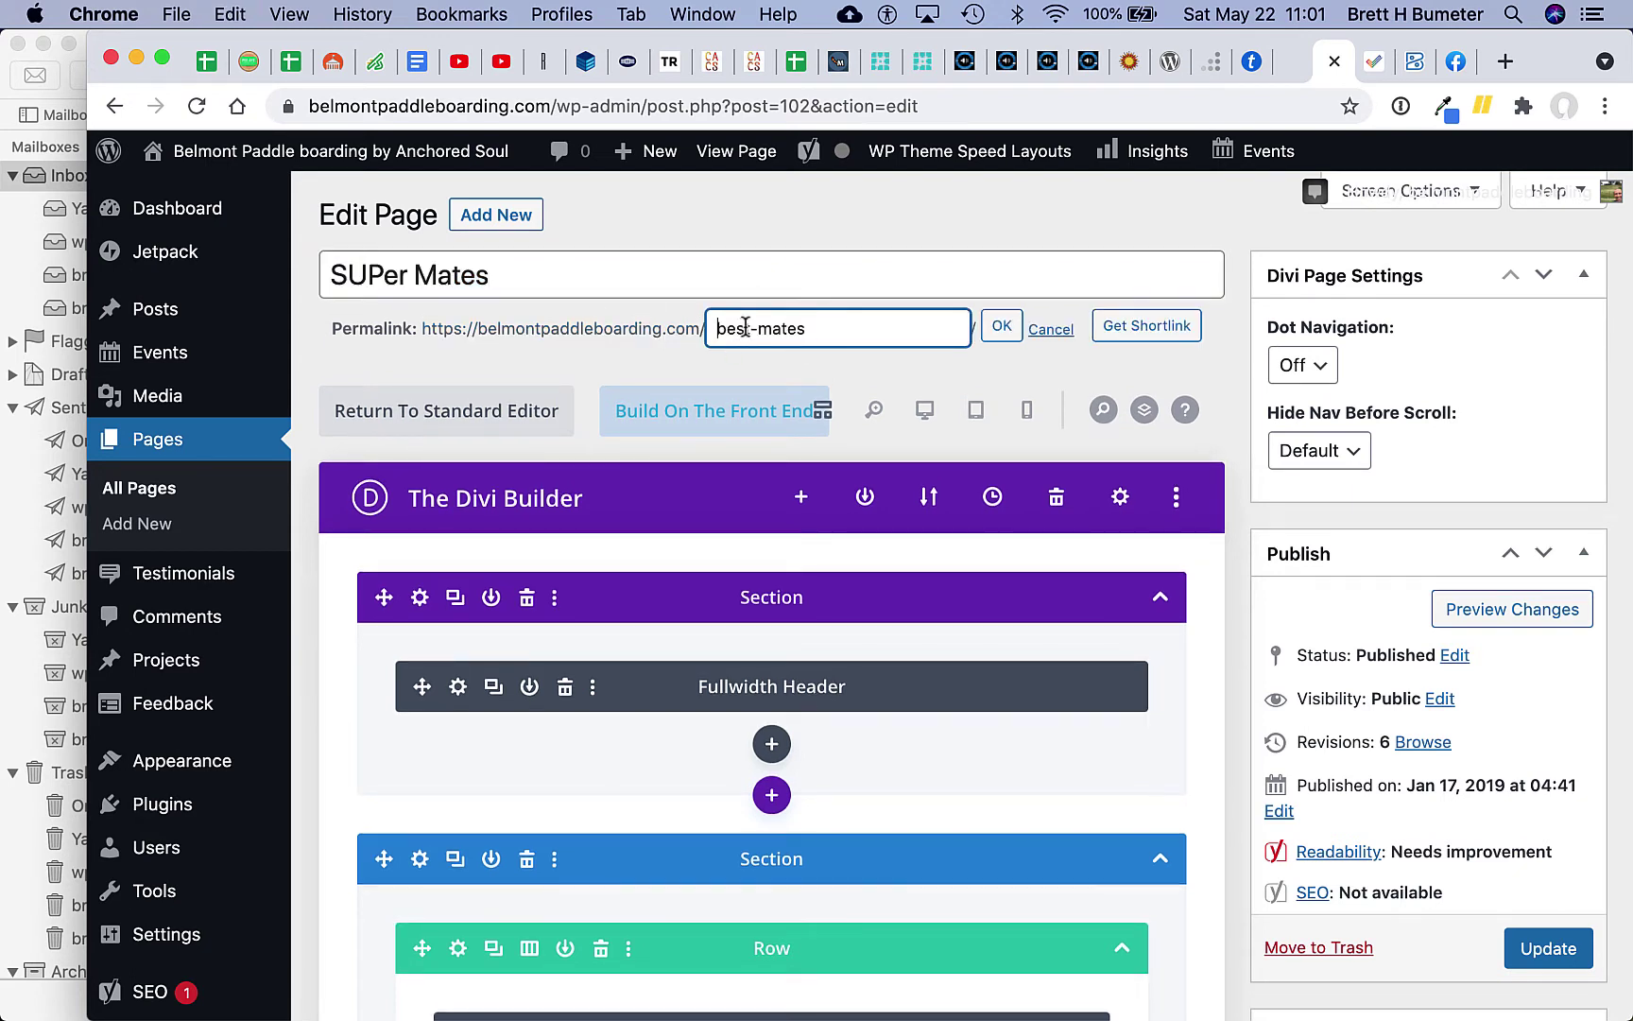
pyautogui.press('shift+super+Left')
pyautogui.write('S')
pyautogui.press('BackSpace')
pyautogui.write('super-')
pyautogui.click(1001, 329)
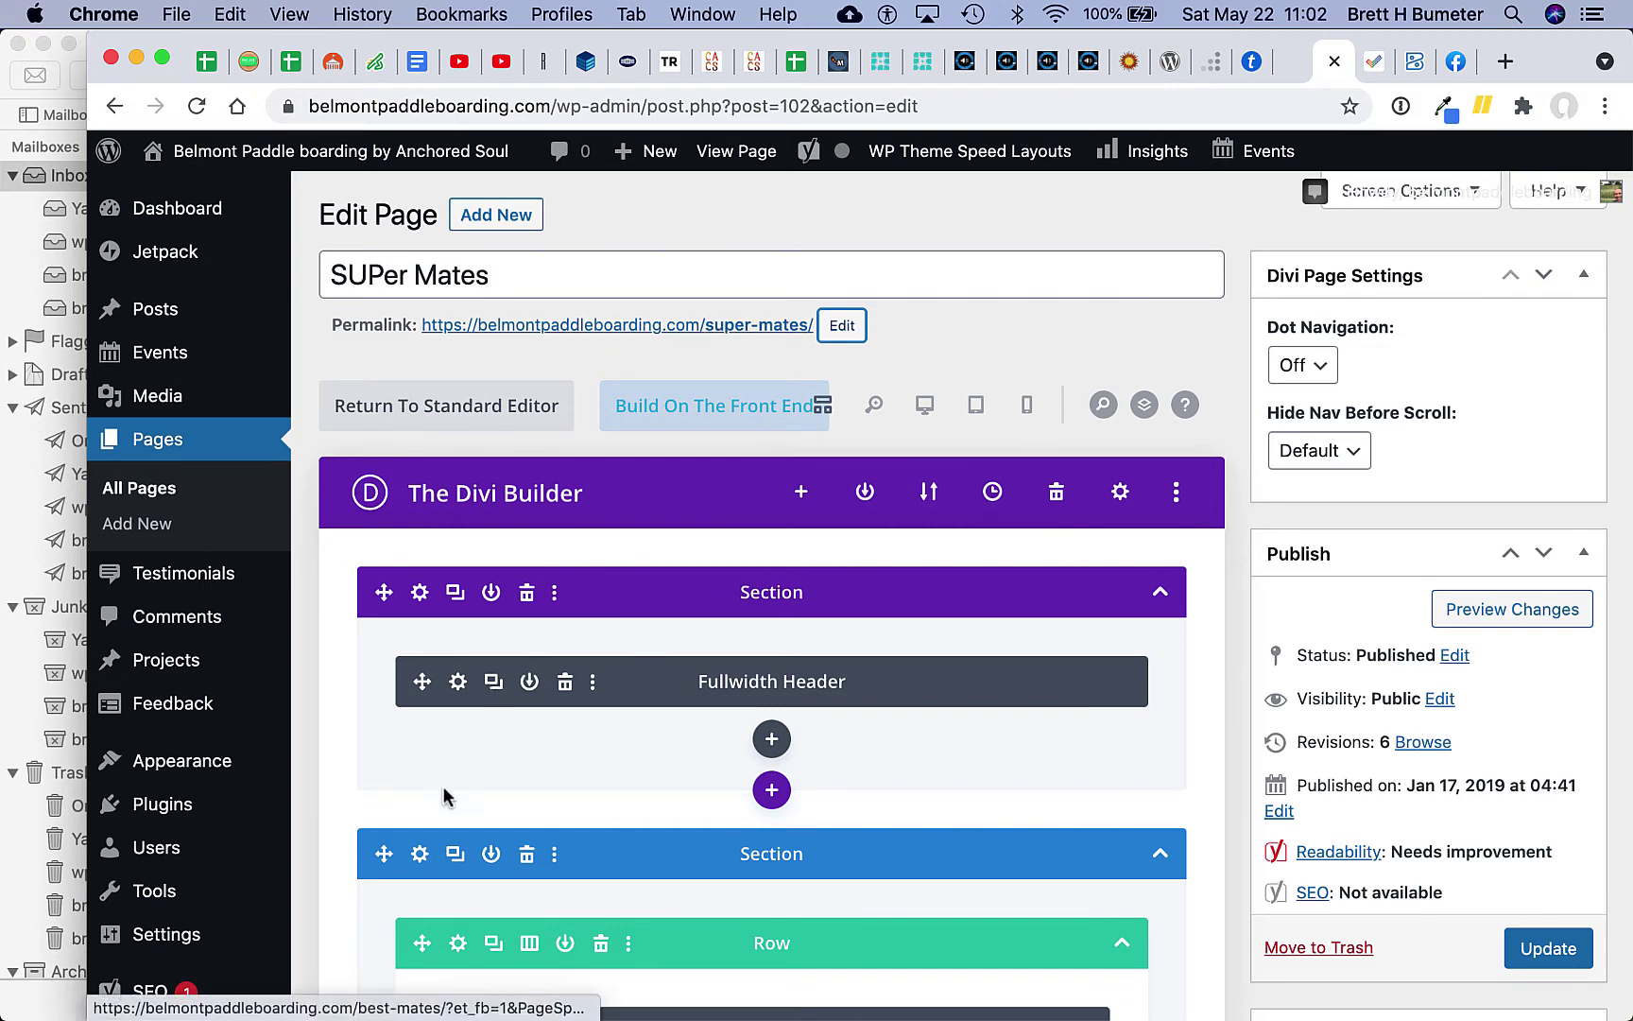
# Step: Open the settings of the Fullwidth Header module
pyautogui.tripleClick(375, 281)
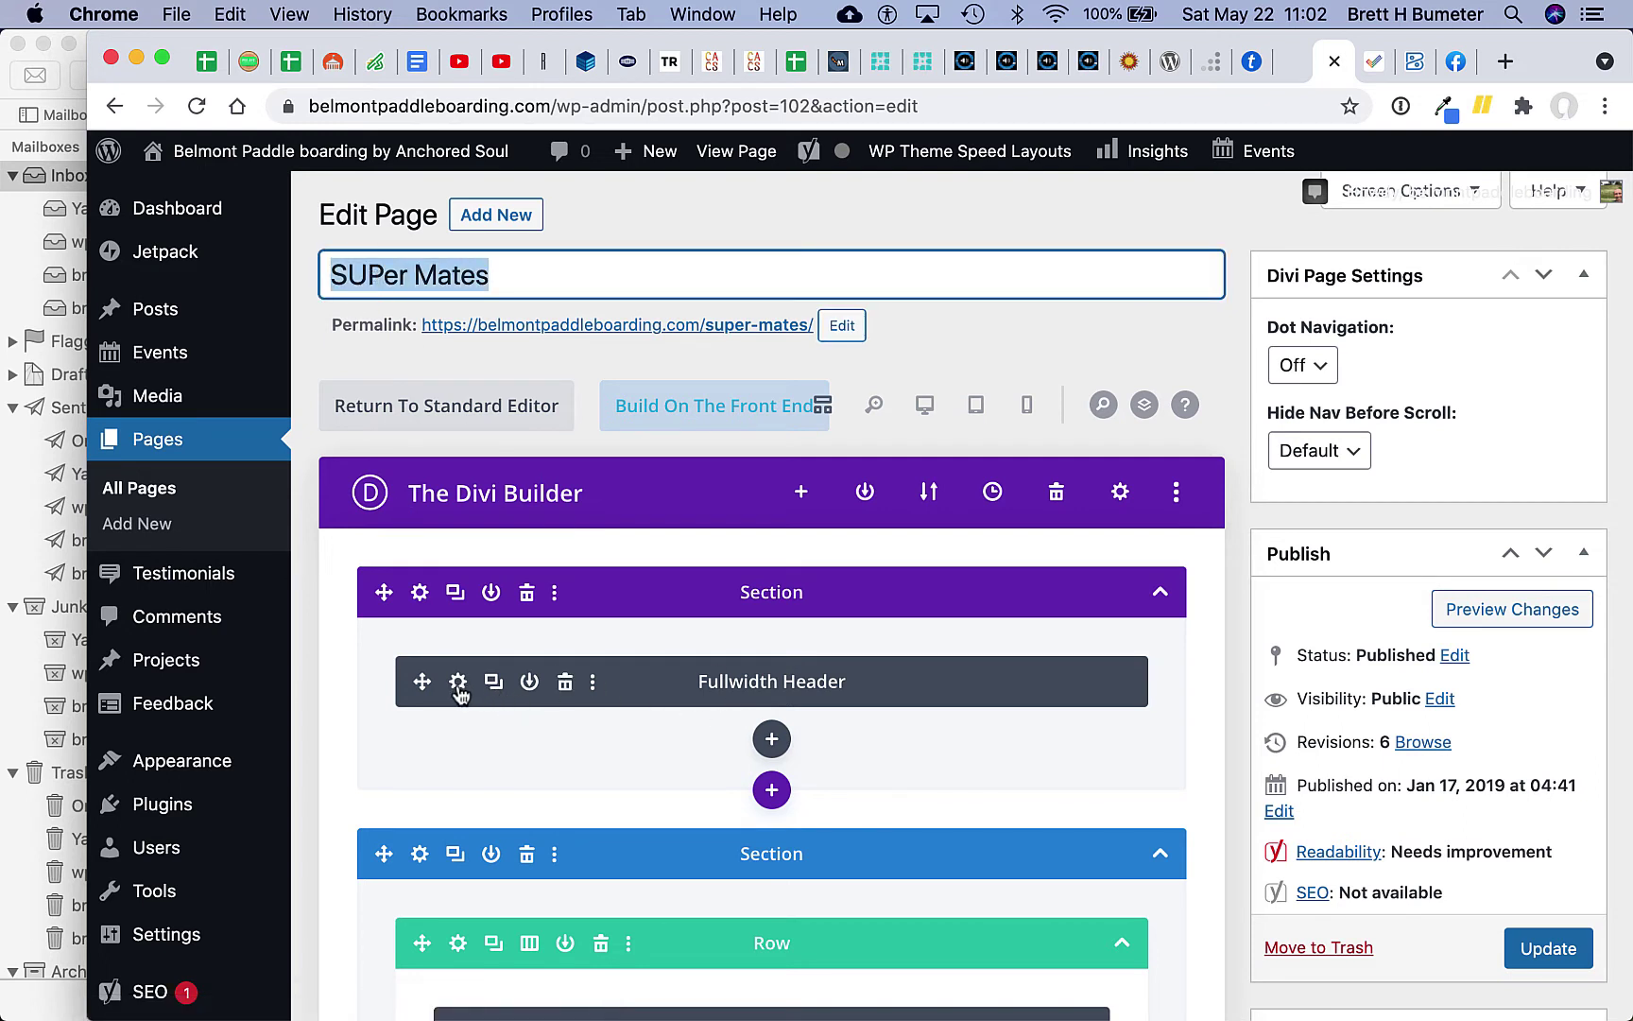
pyautogui.scroll(-2, 652, 729)
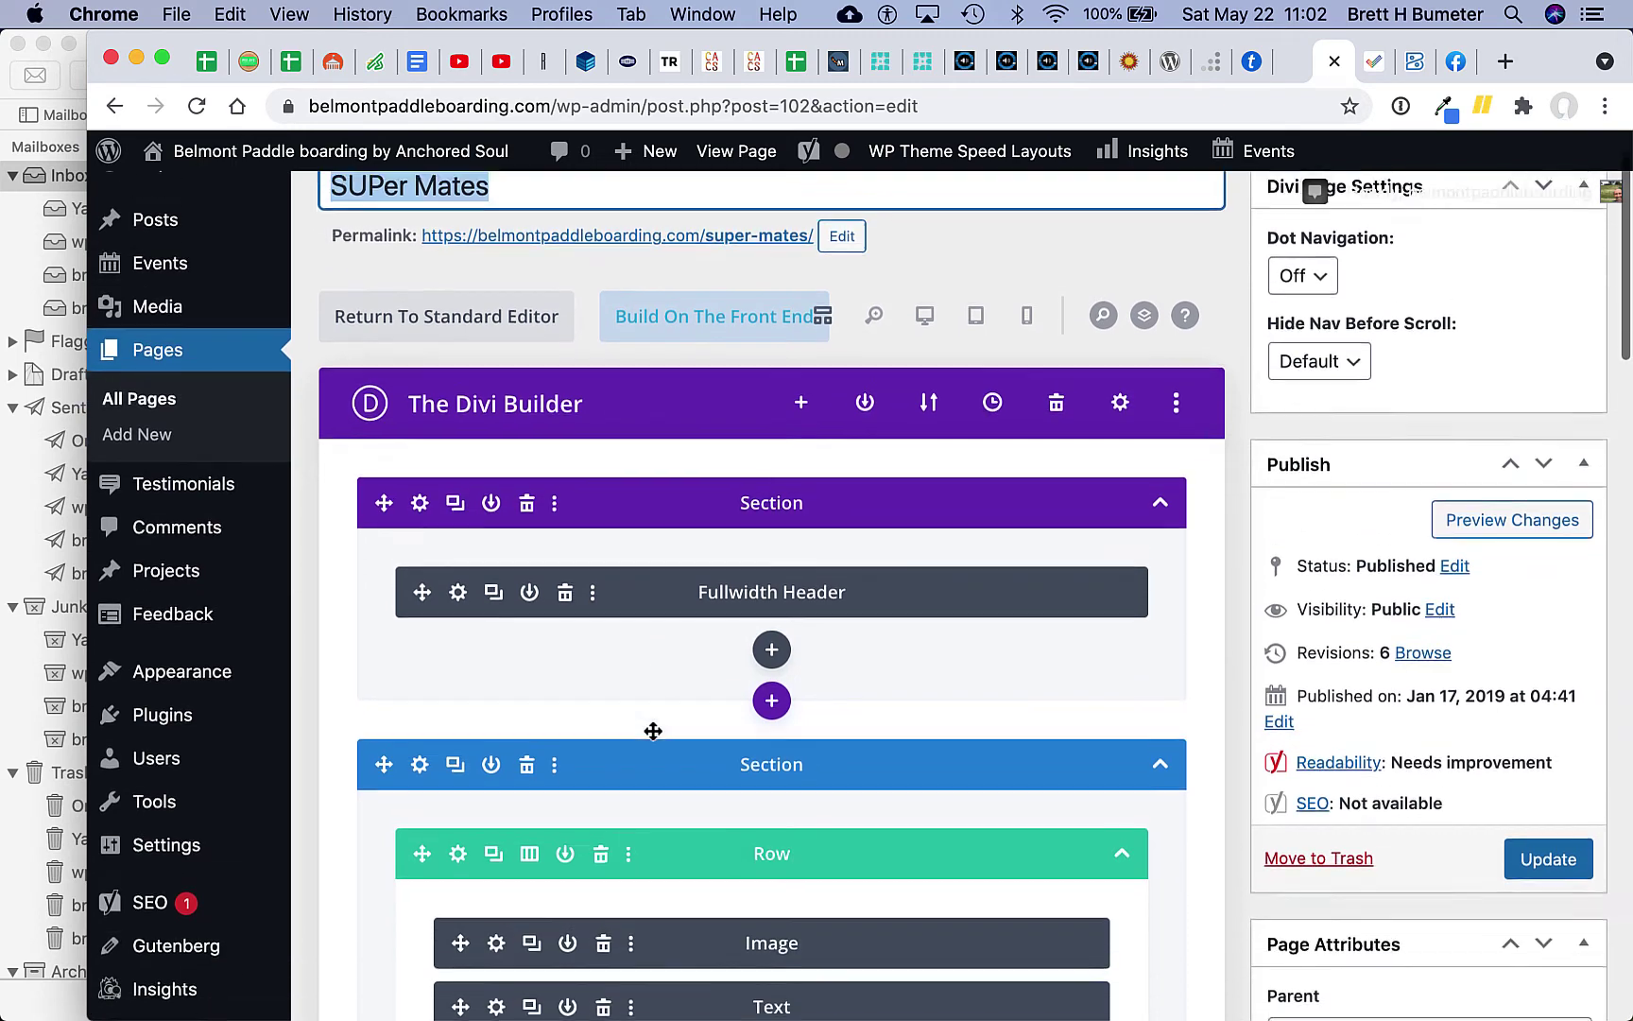
pyautogui.click(457, 579)
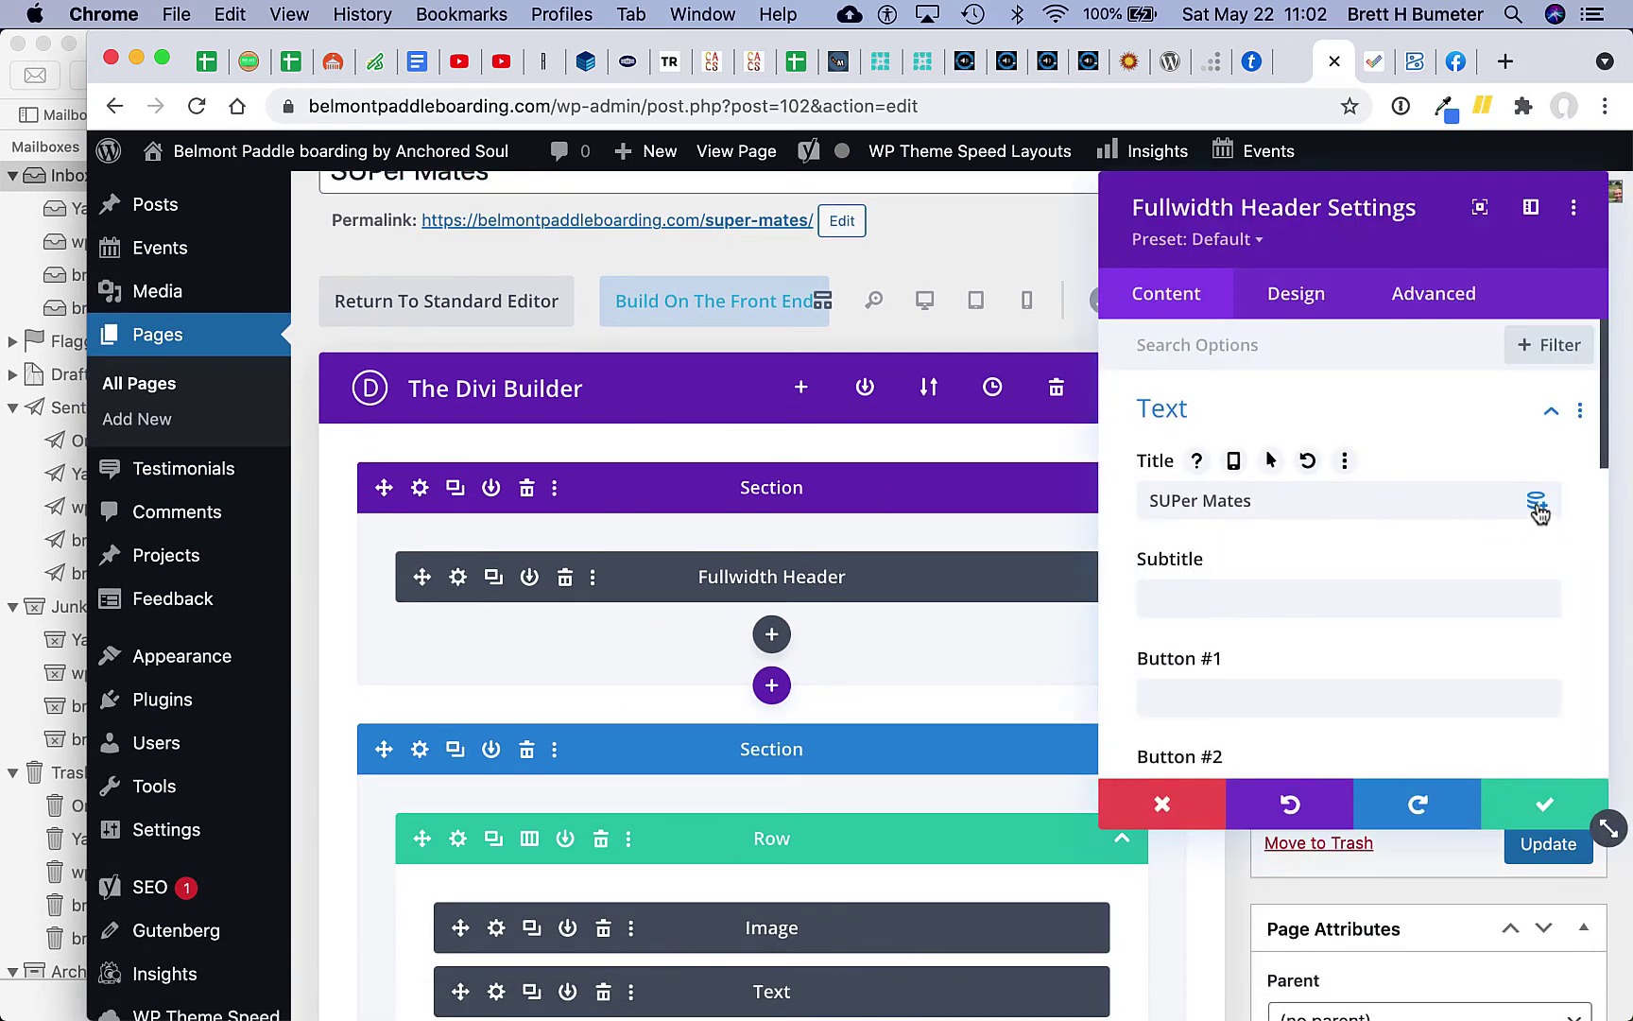
pyautogui.click(1536, 503)
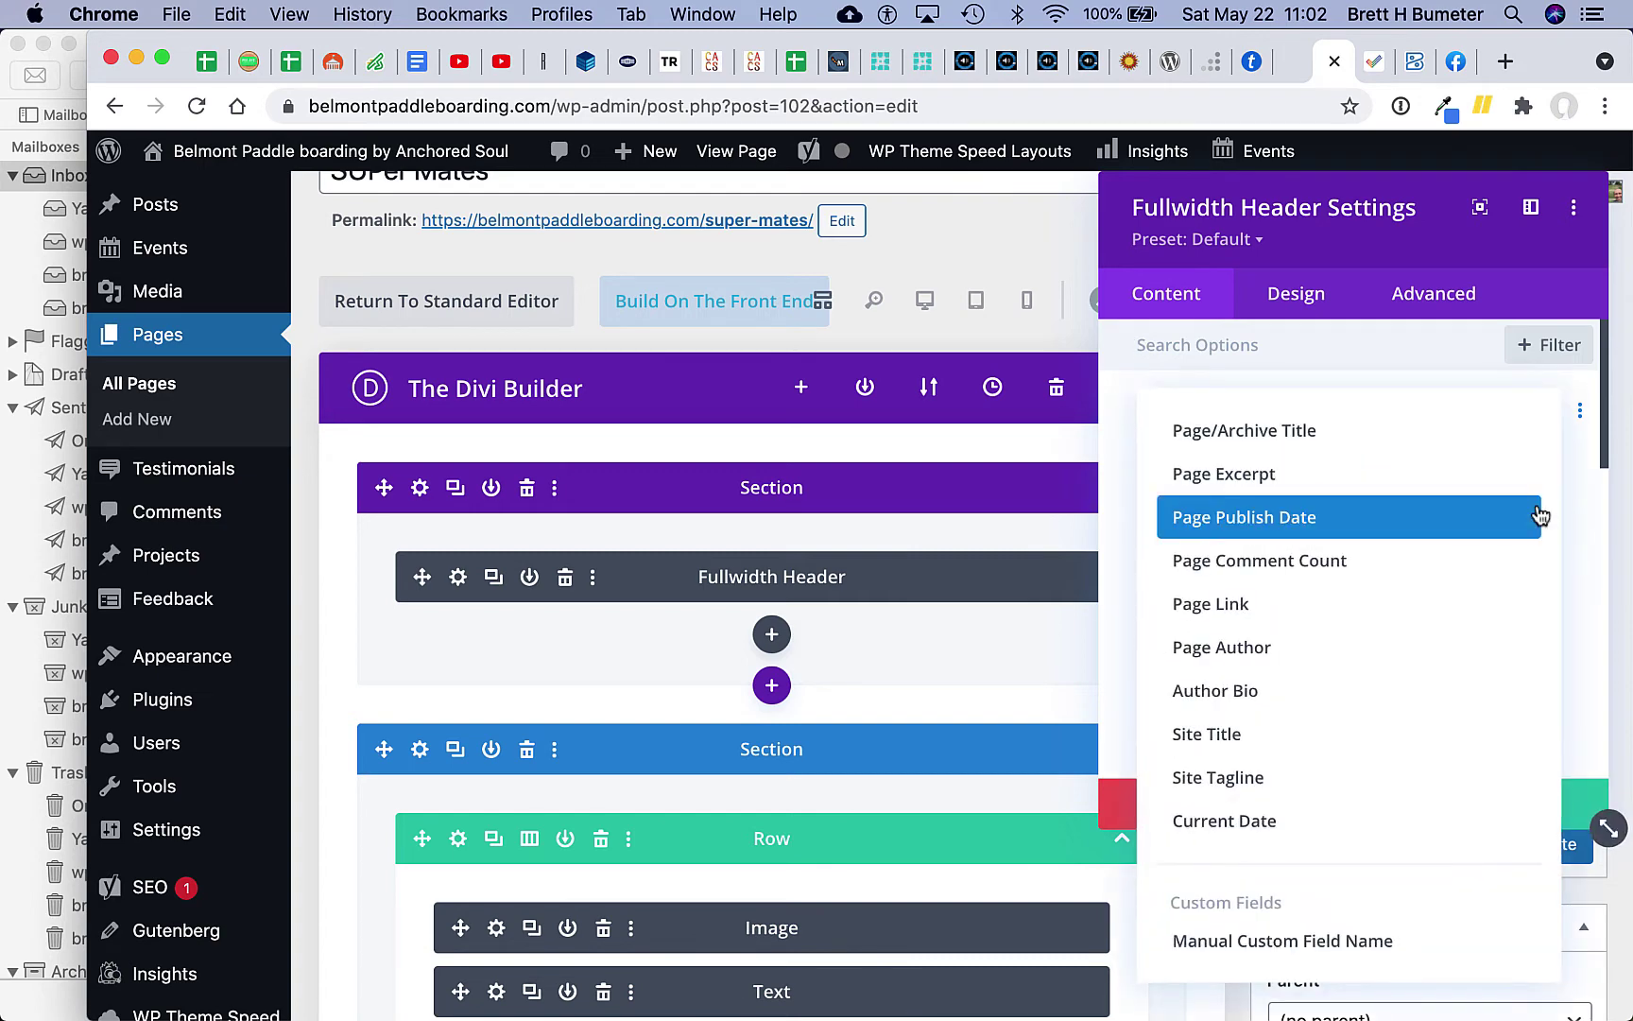
pyautogui.click(1361, 744)
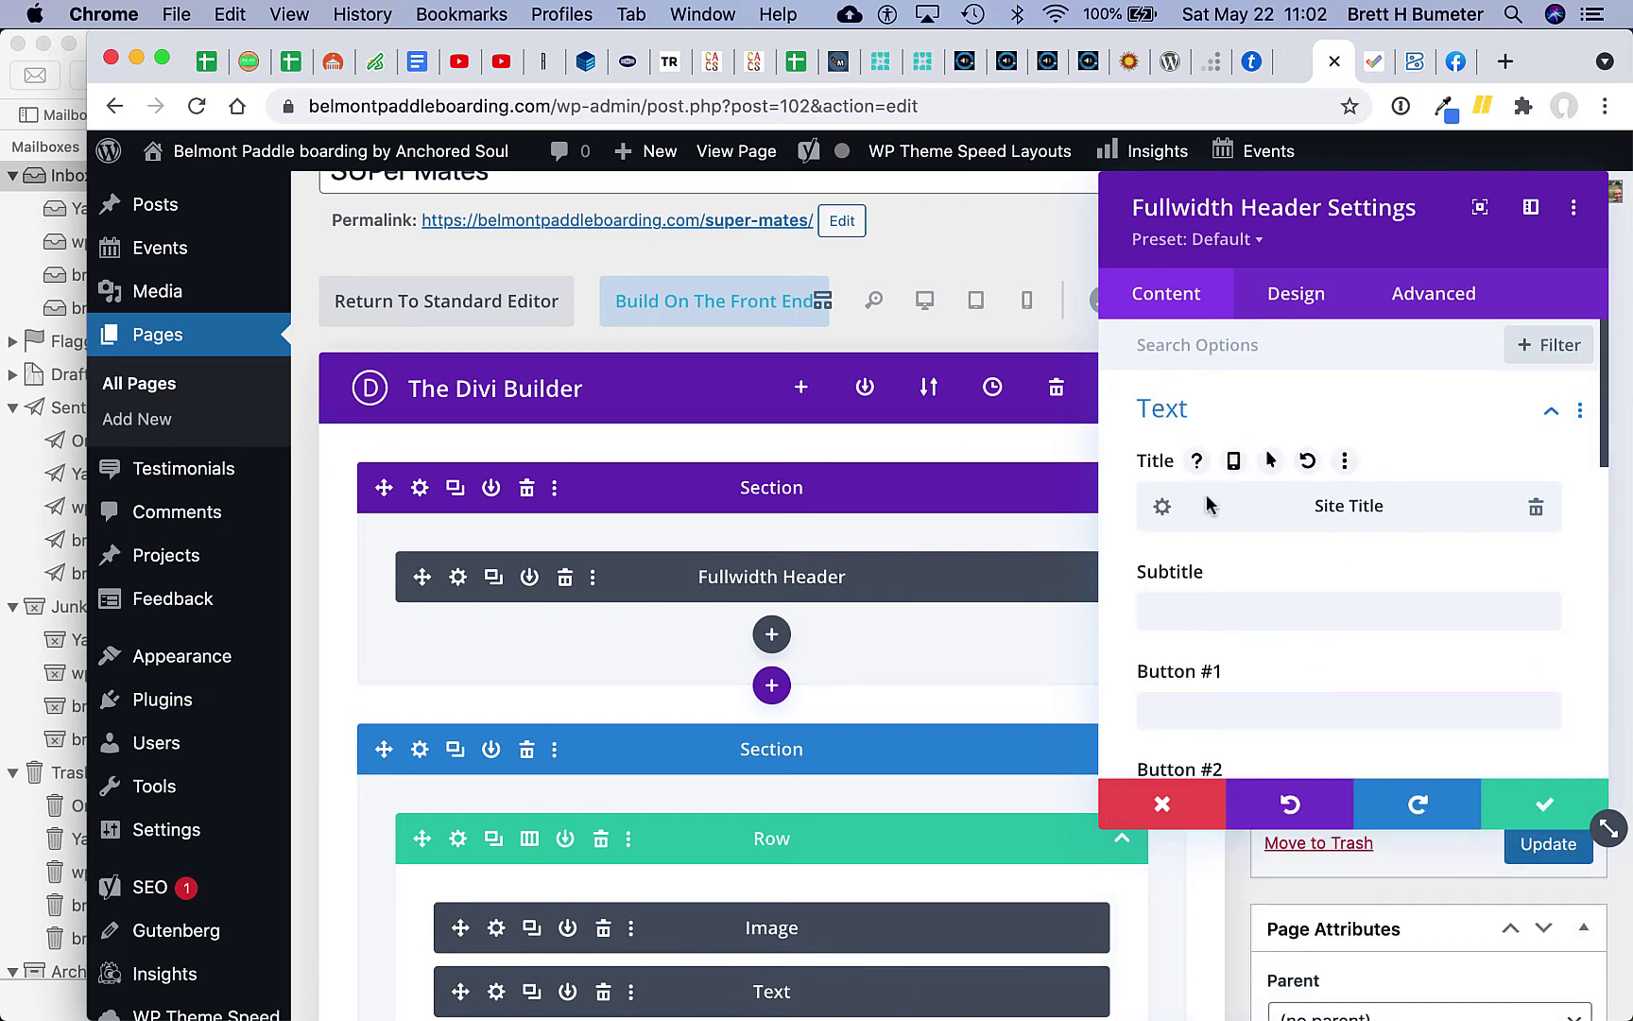
pyautogui.click(1163, 508)
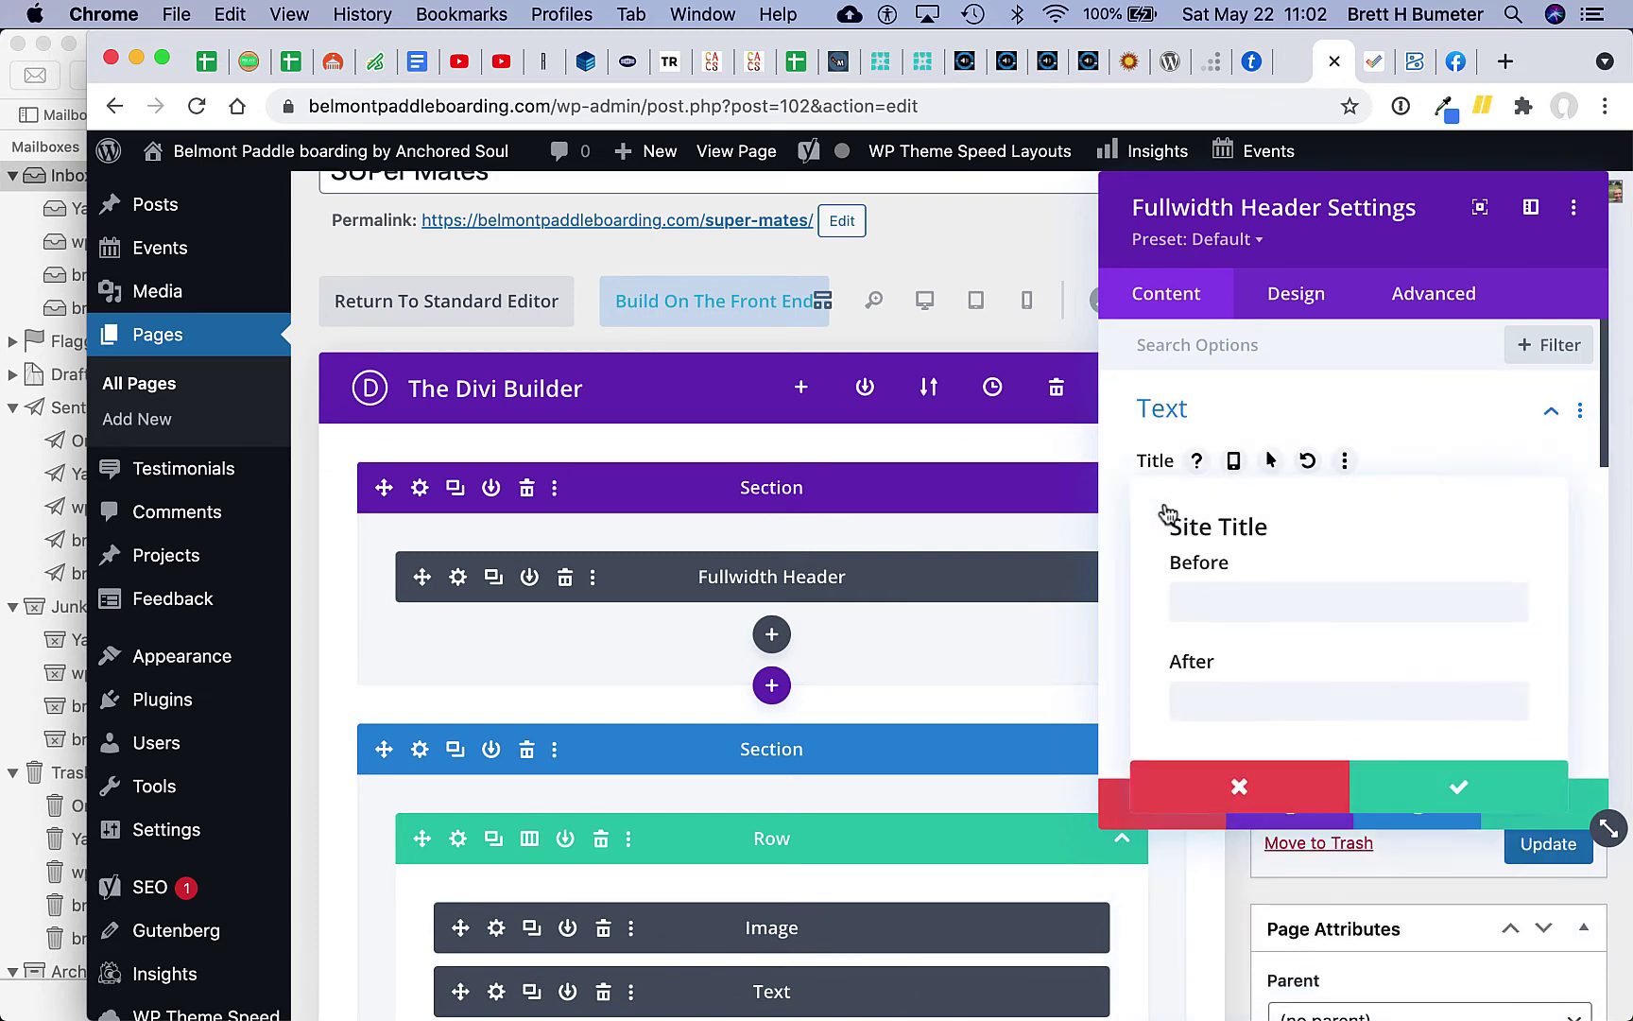
pyautogui.click(1229, 787)
pyautogui.click(1535, 515)
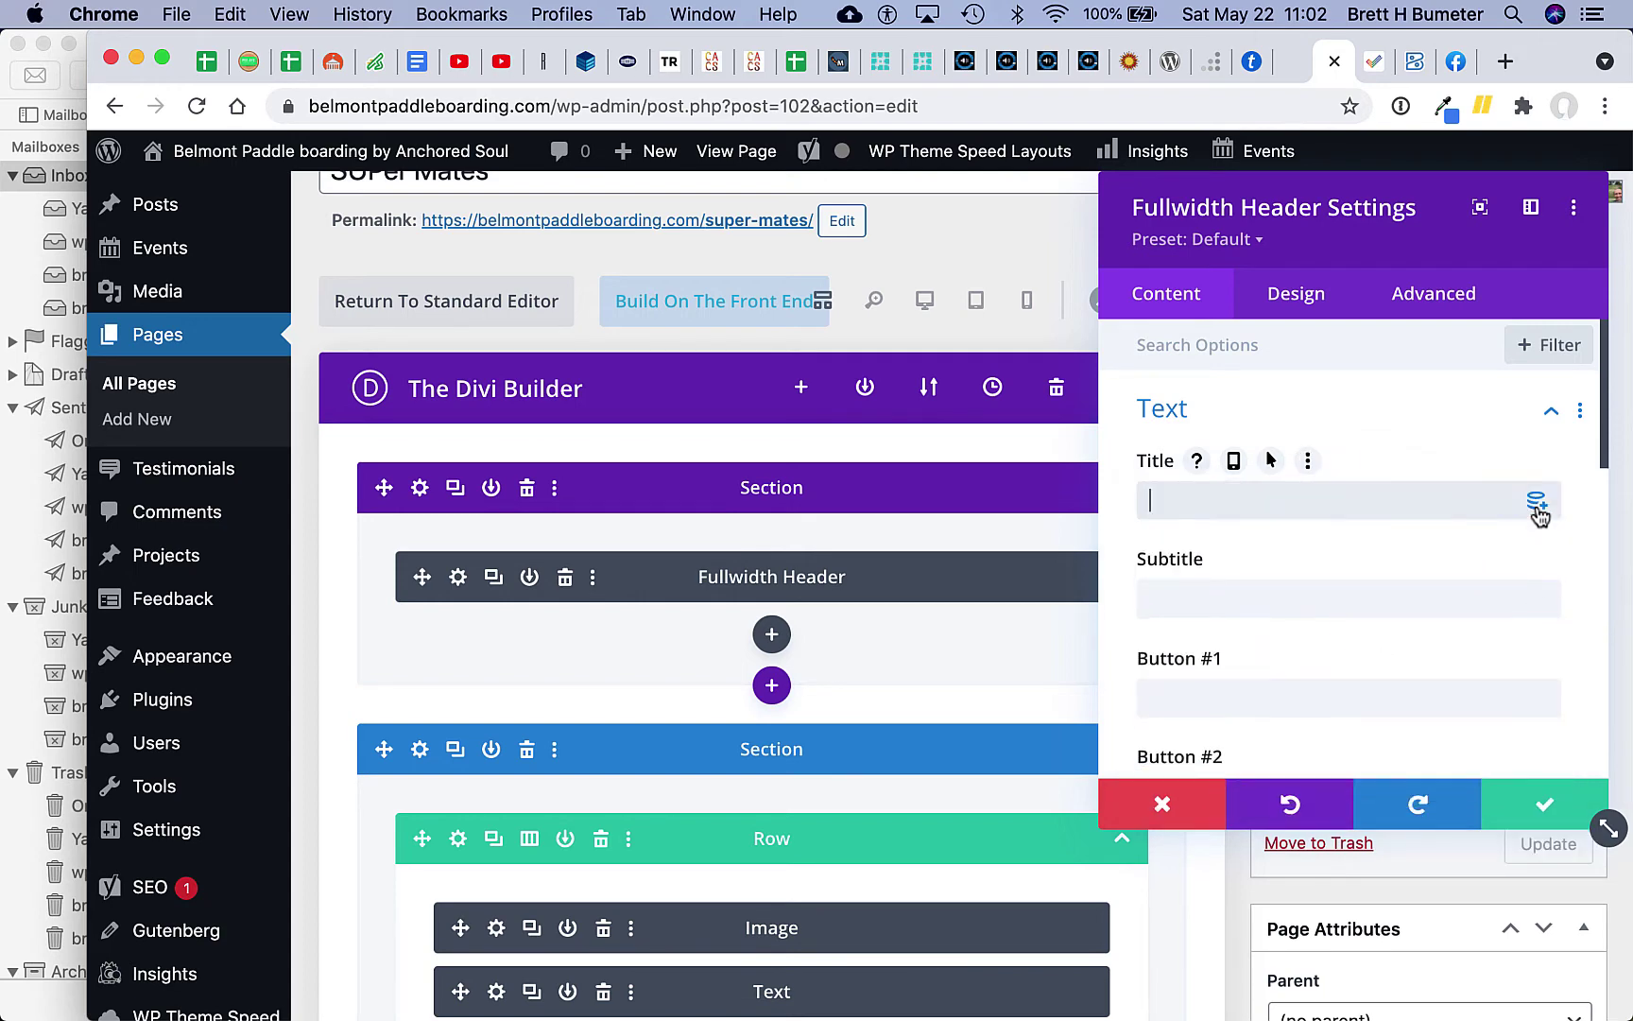
# Step: Set the header's title to the Page/Archive Title dynamic content and save the module settings
pyautogui.click(1536, 499)
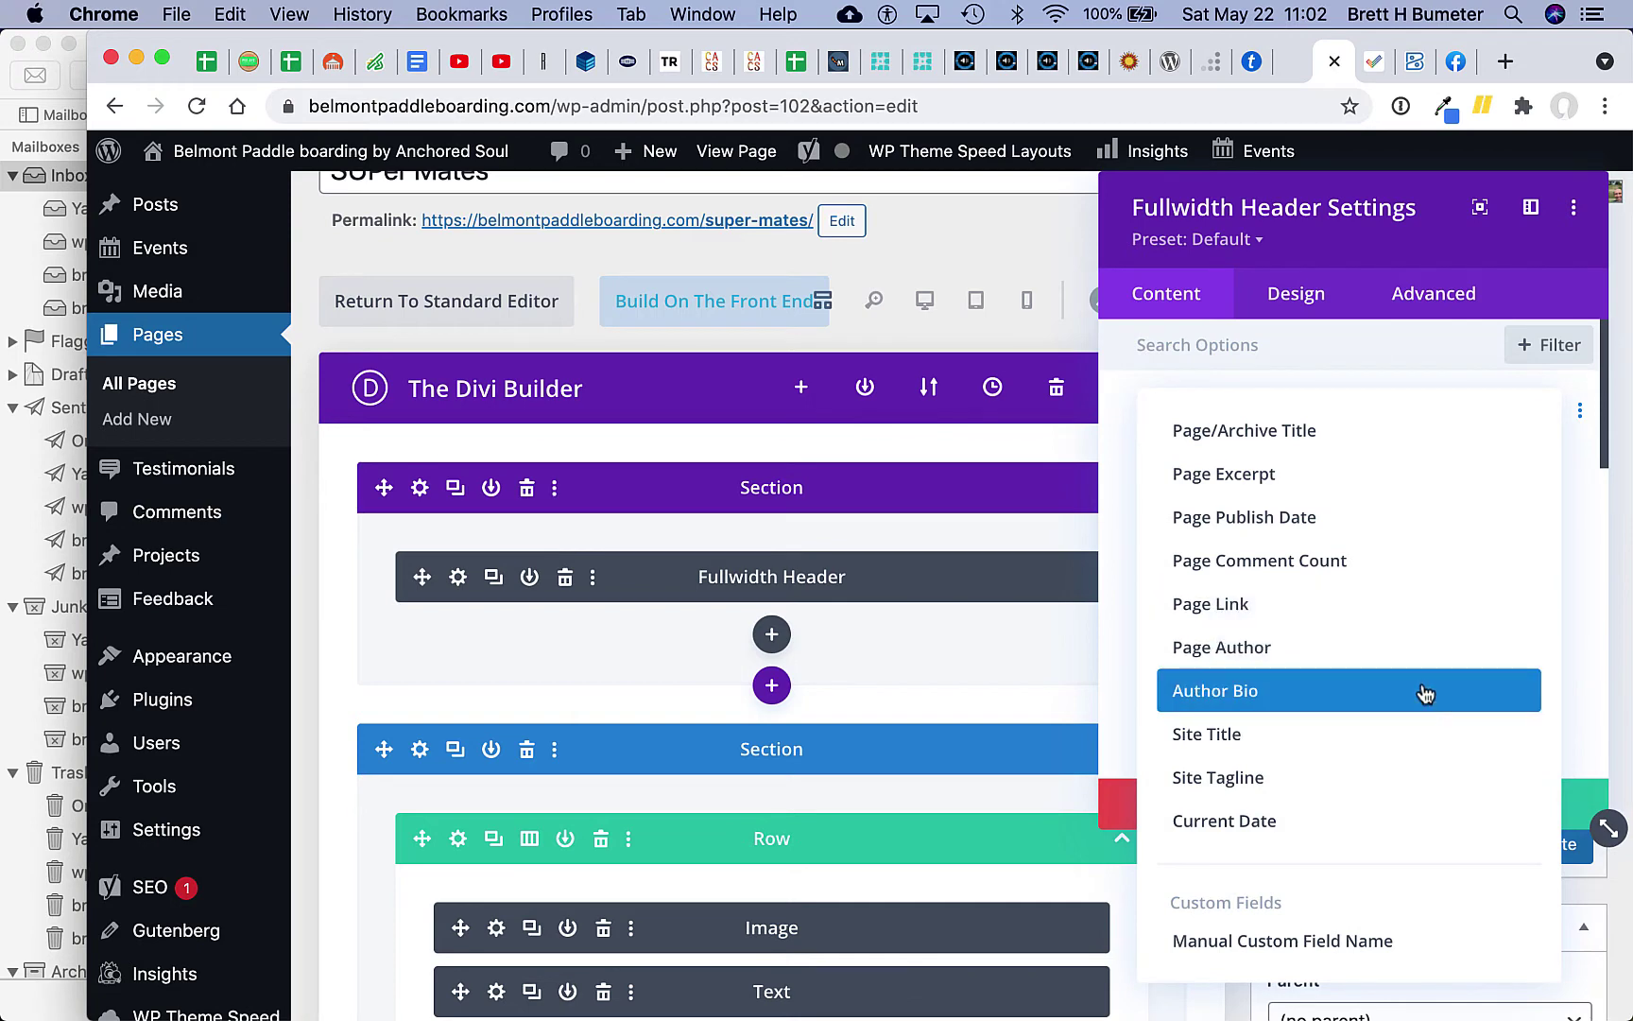
pyautogui.click(1397, 442)
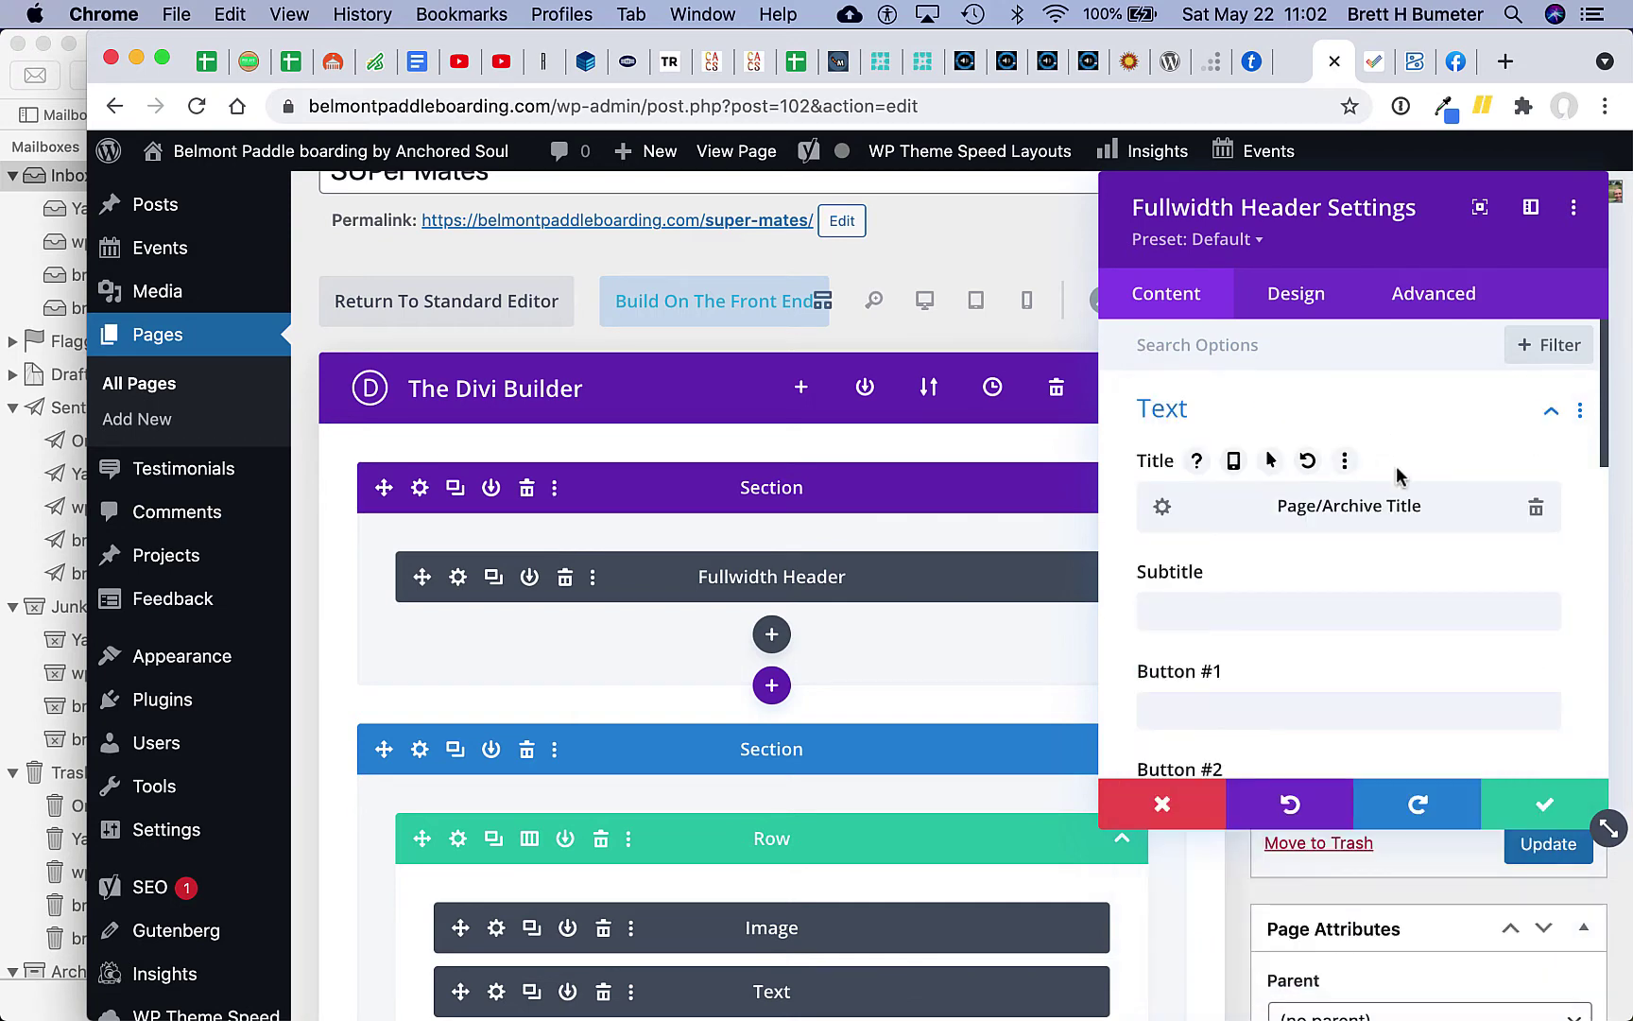
pyautogui.click(1546, 802)
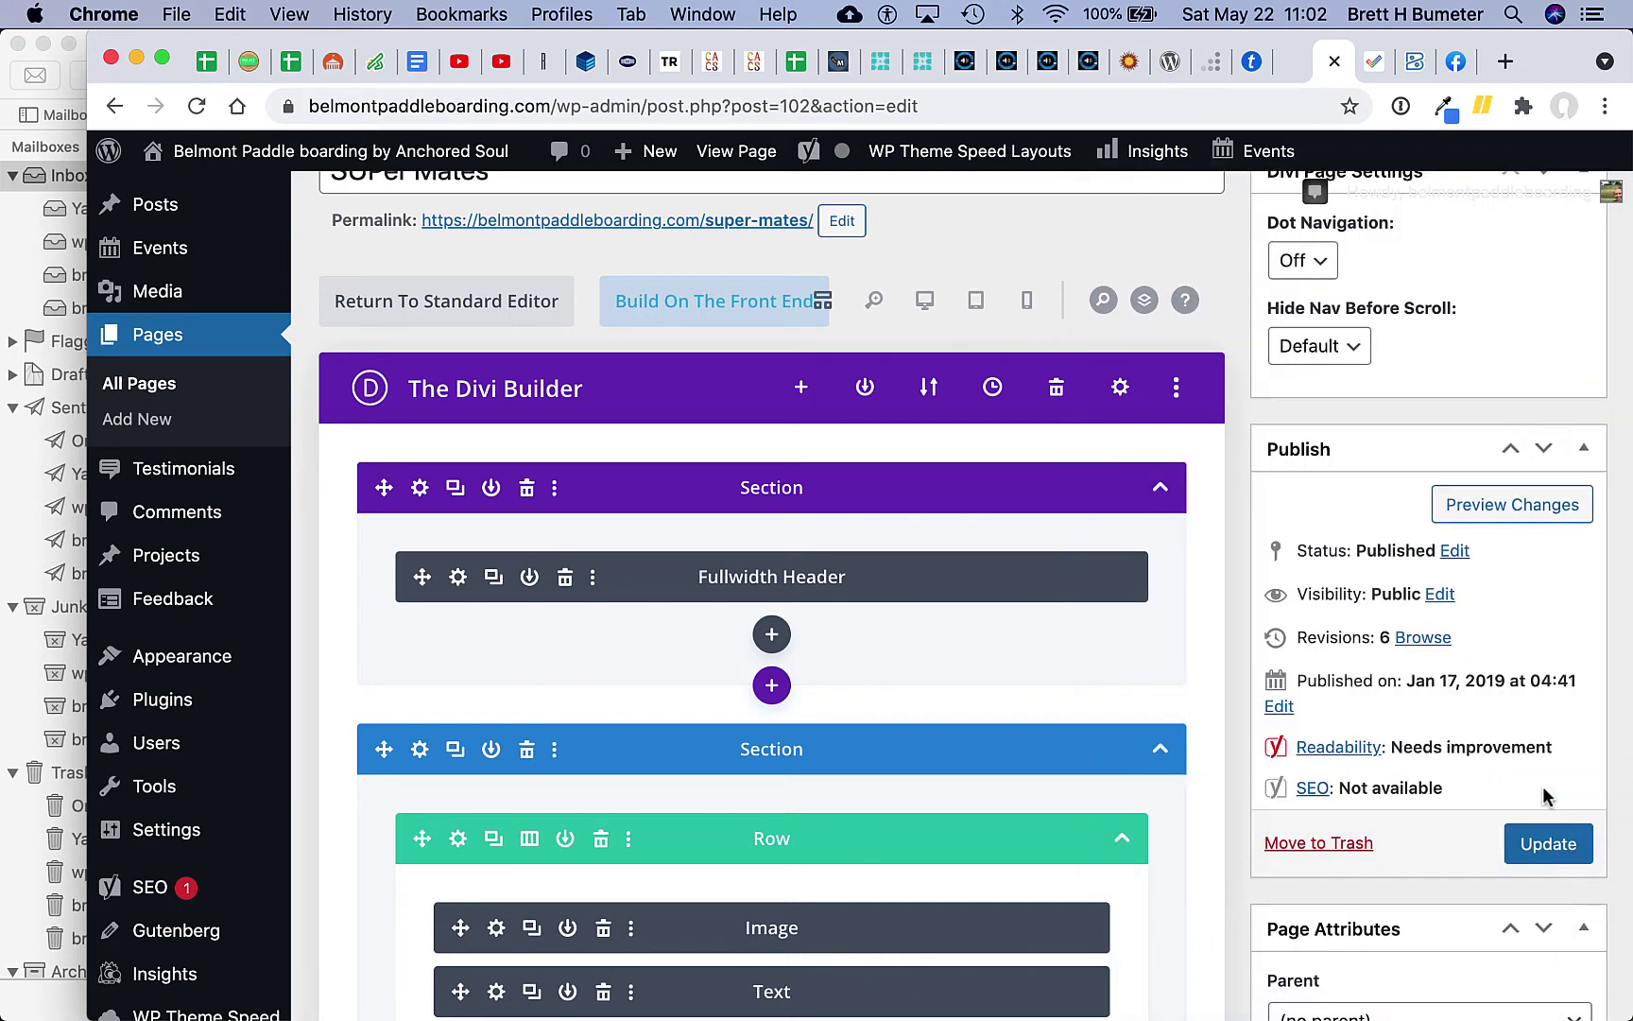
# Step: Update the page and view it live, reviewing the header, logo and text content below it
pyautogui.click(1548, 844)
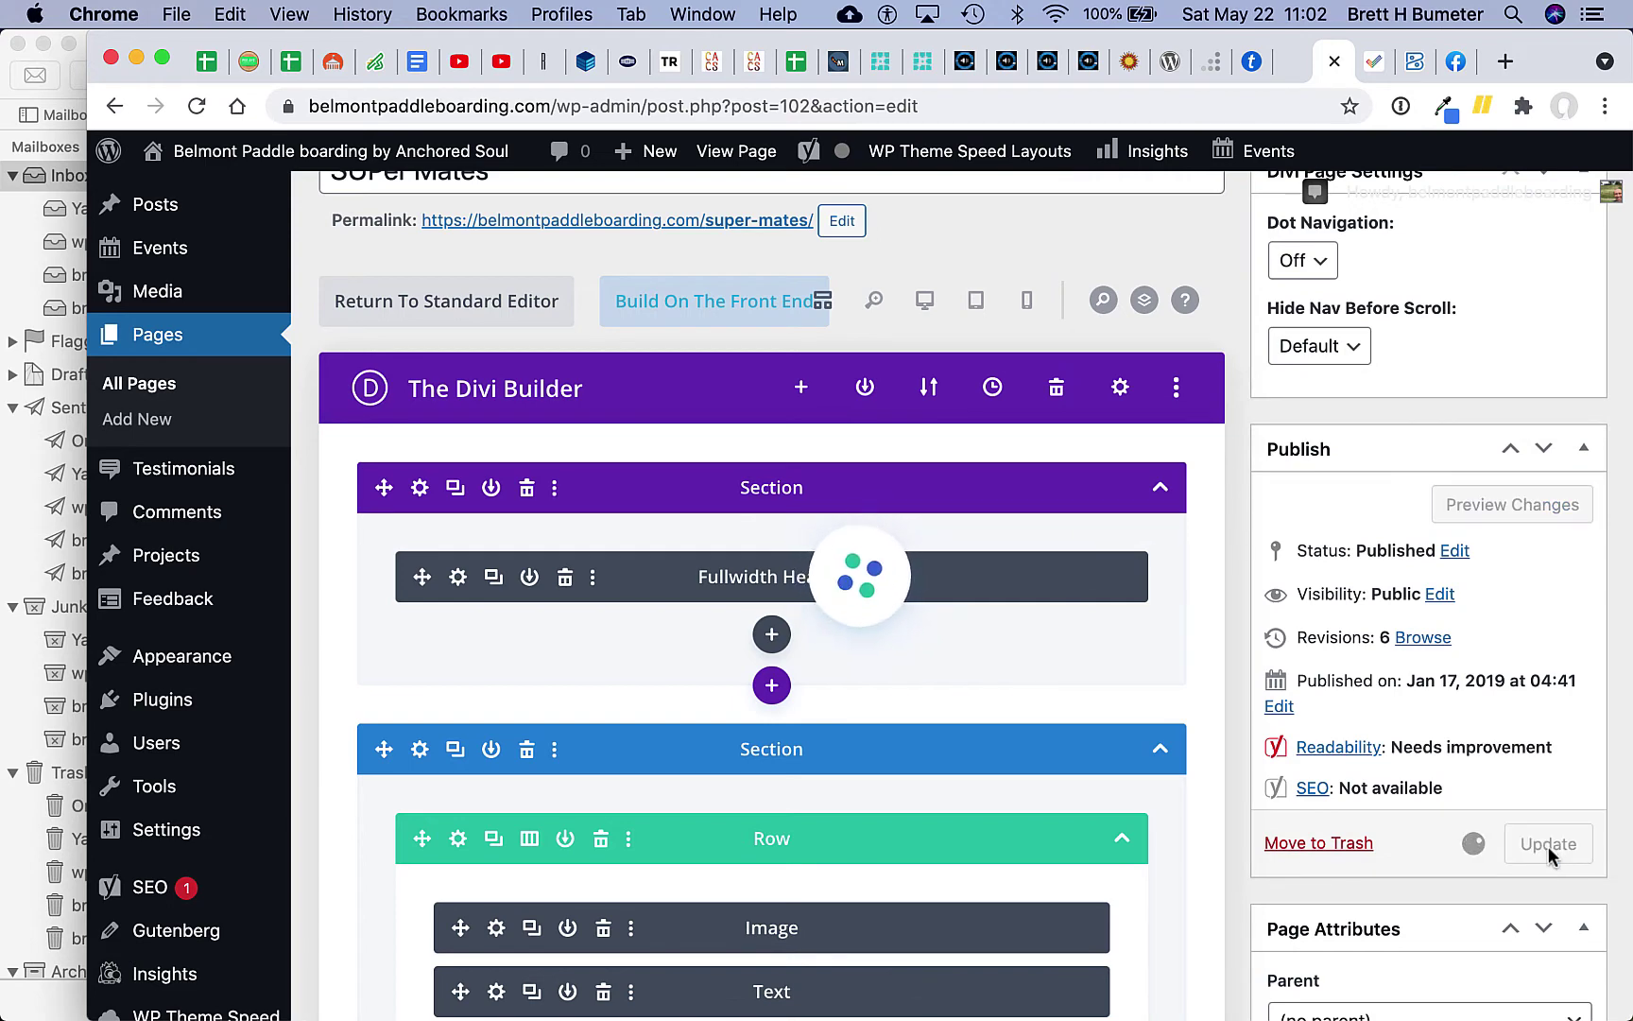
pyautogui.moveTo(673, 1010)
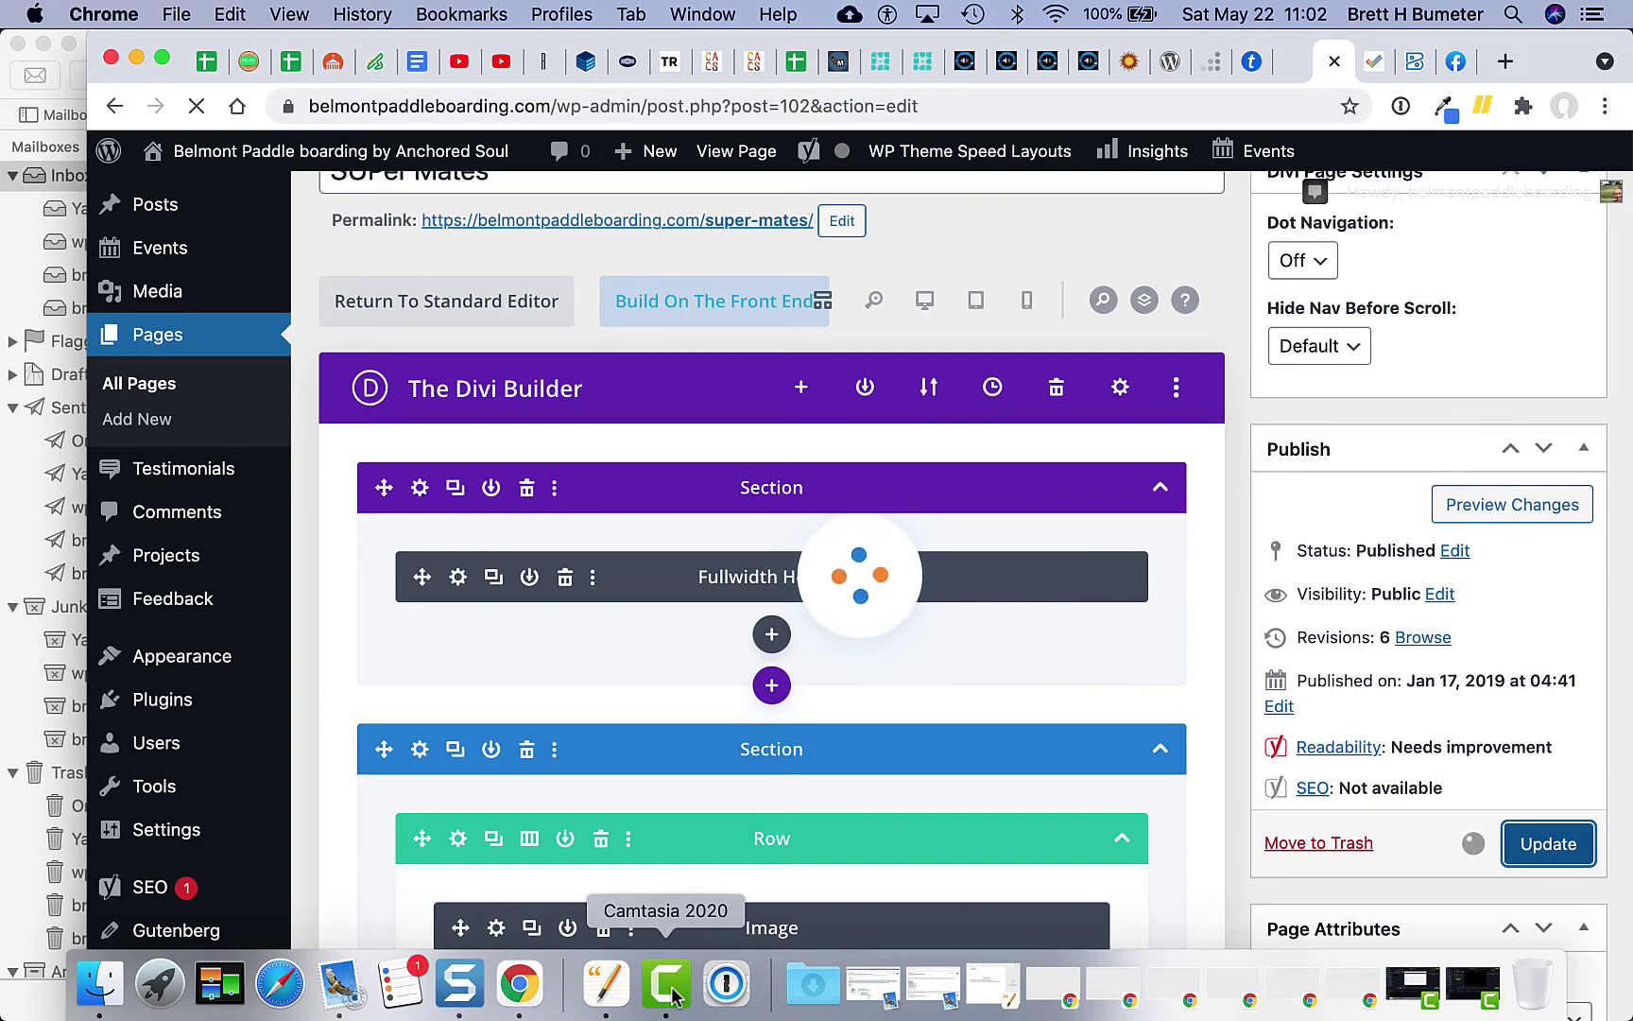
pyautogui.rightClick(673, 988)
pyautogui.click(729, 725)
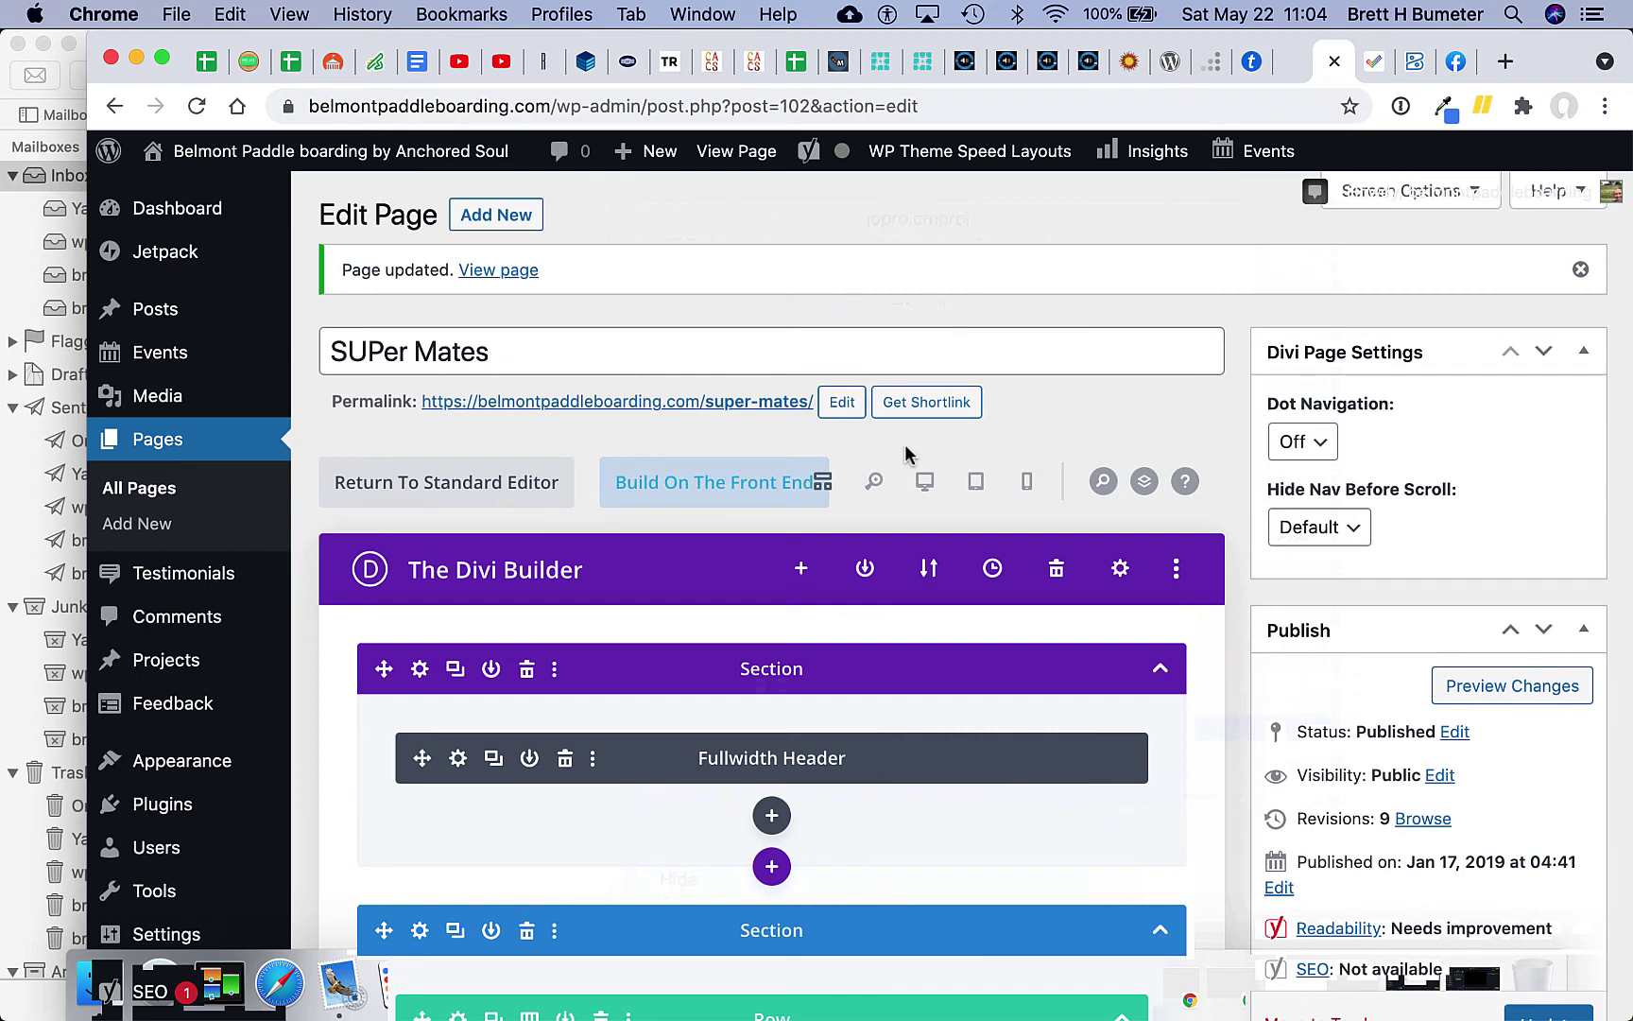
pyautogui.click(499, 271)
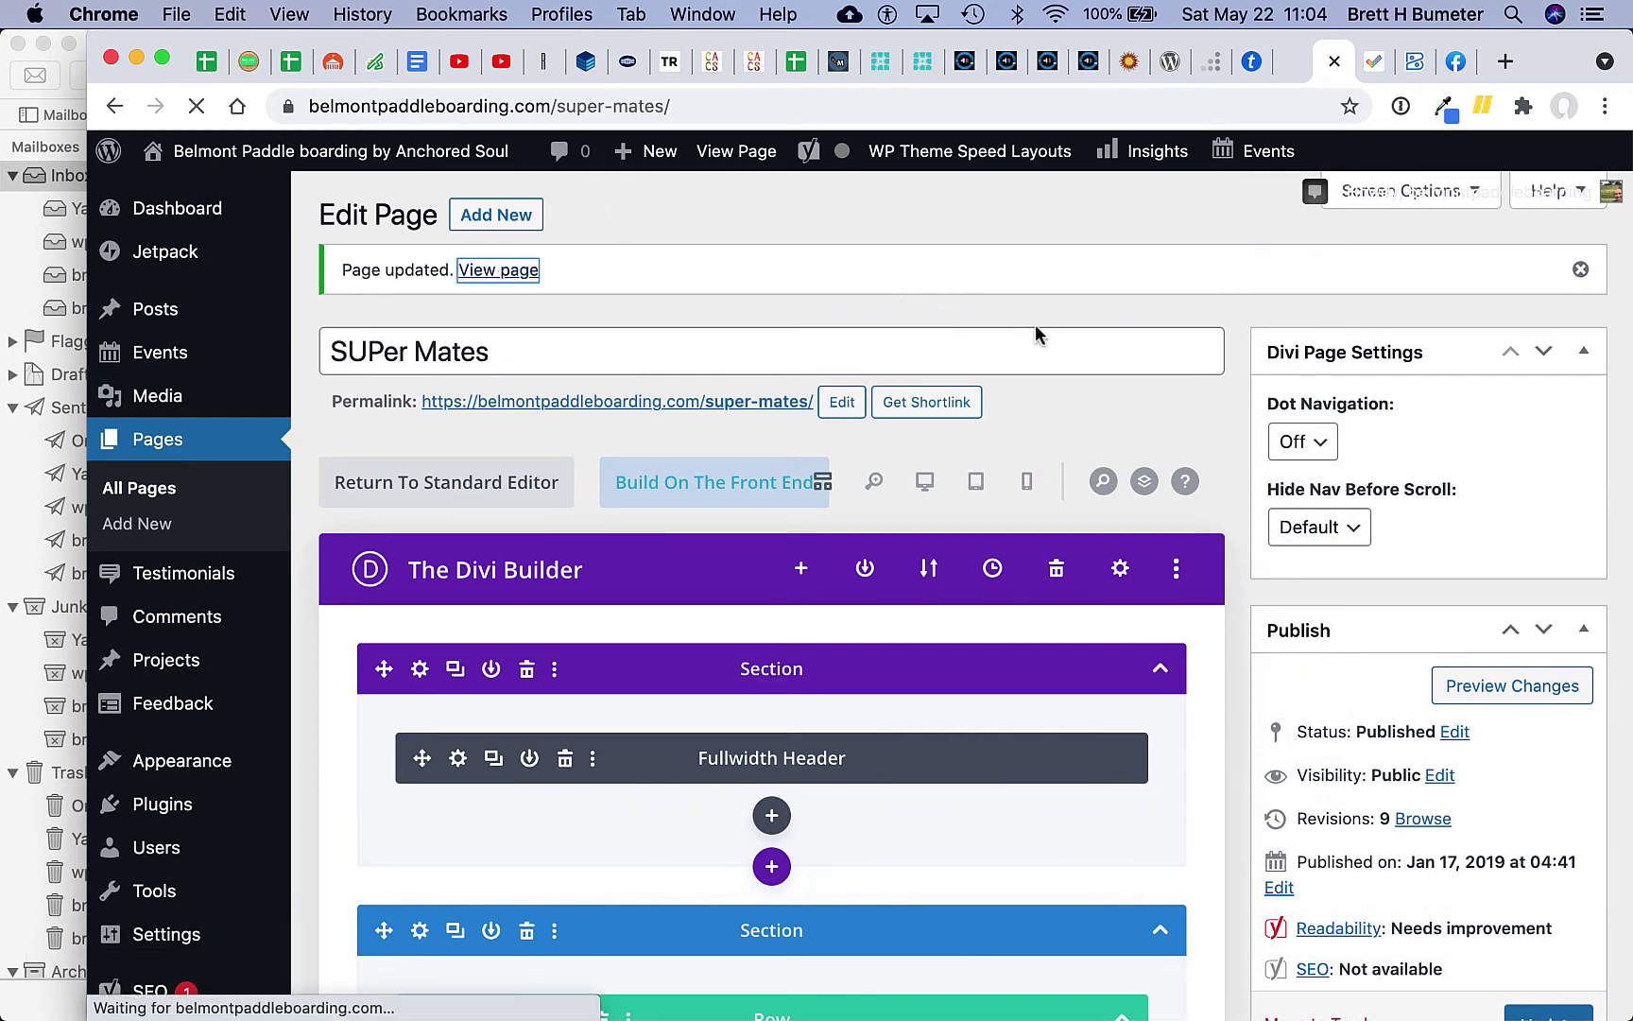
pyautogui.scroll(-10, 1204, 628)
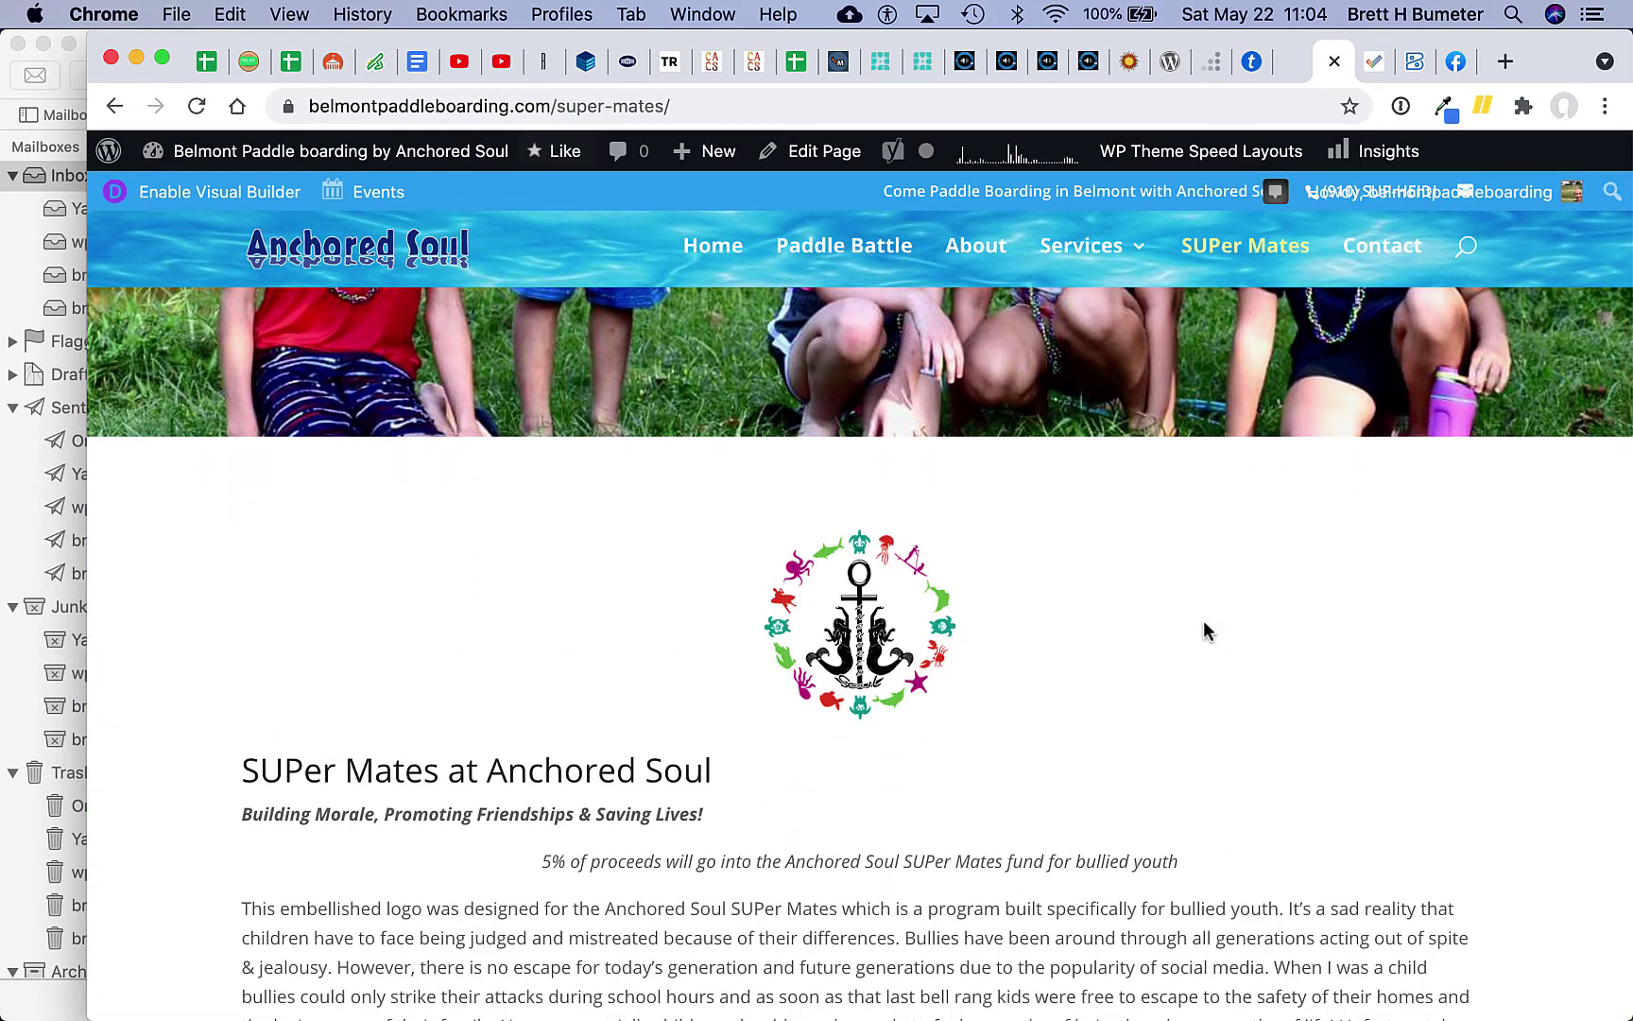
pyautogui.scroll(-5, 1207, 631)
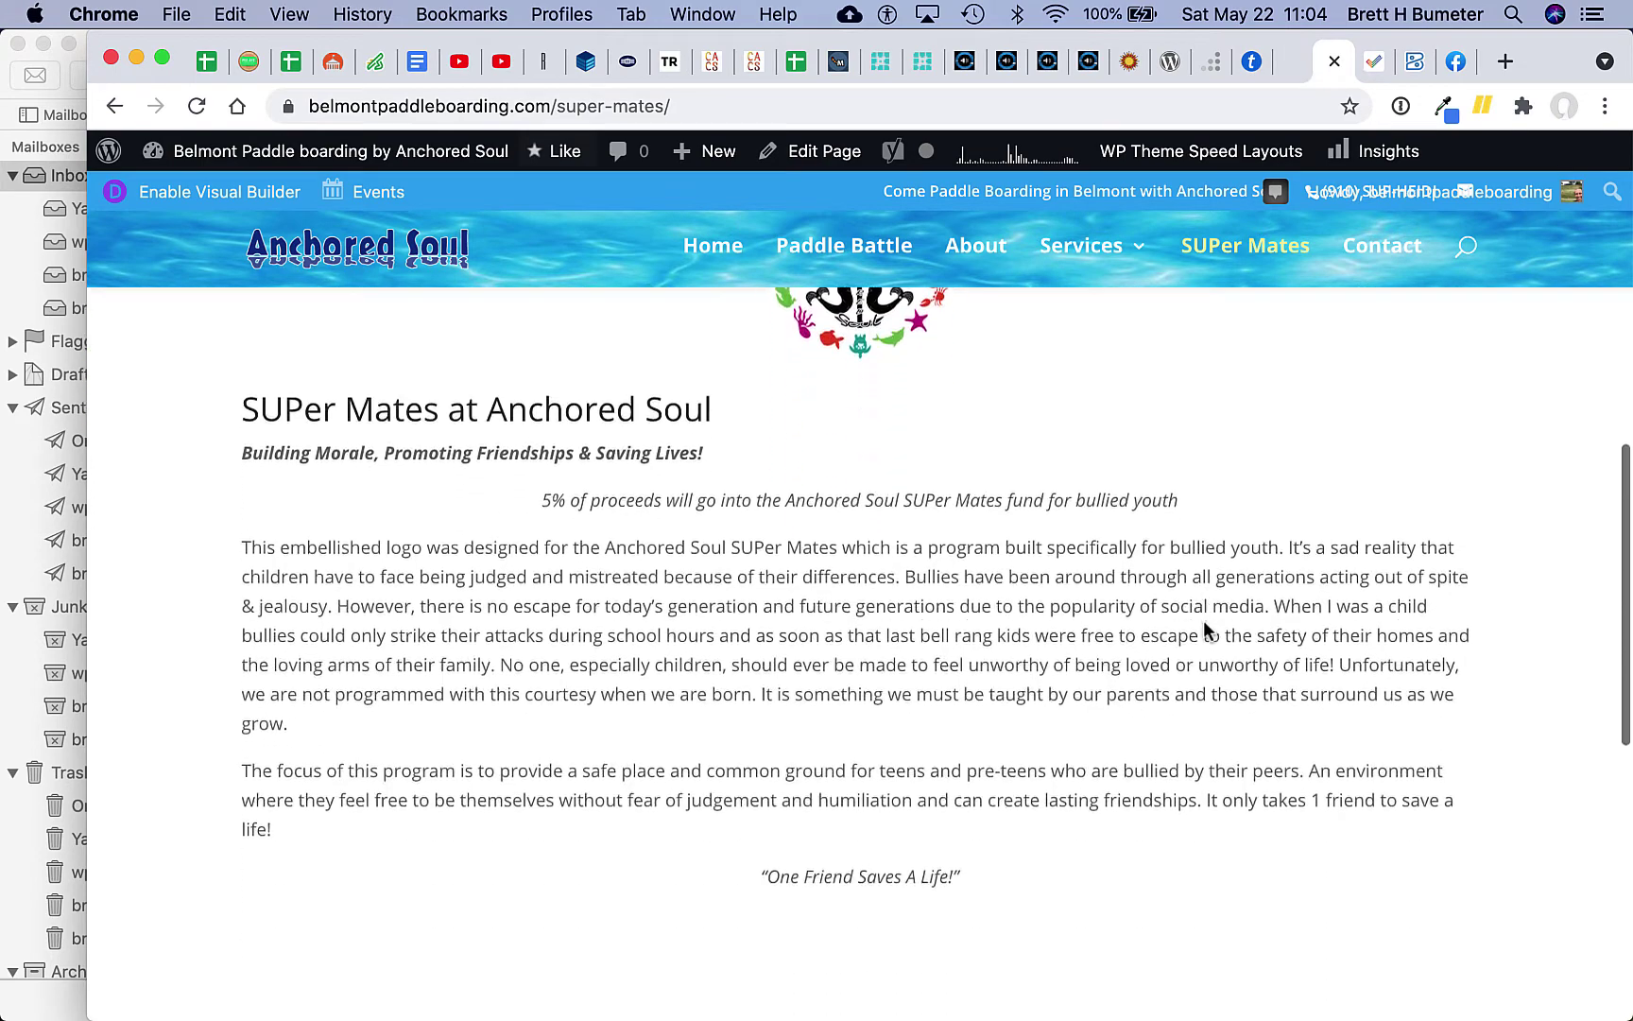
pyautogui.scroll(3, 1204, 630)
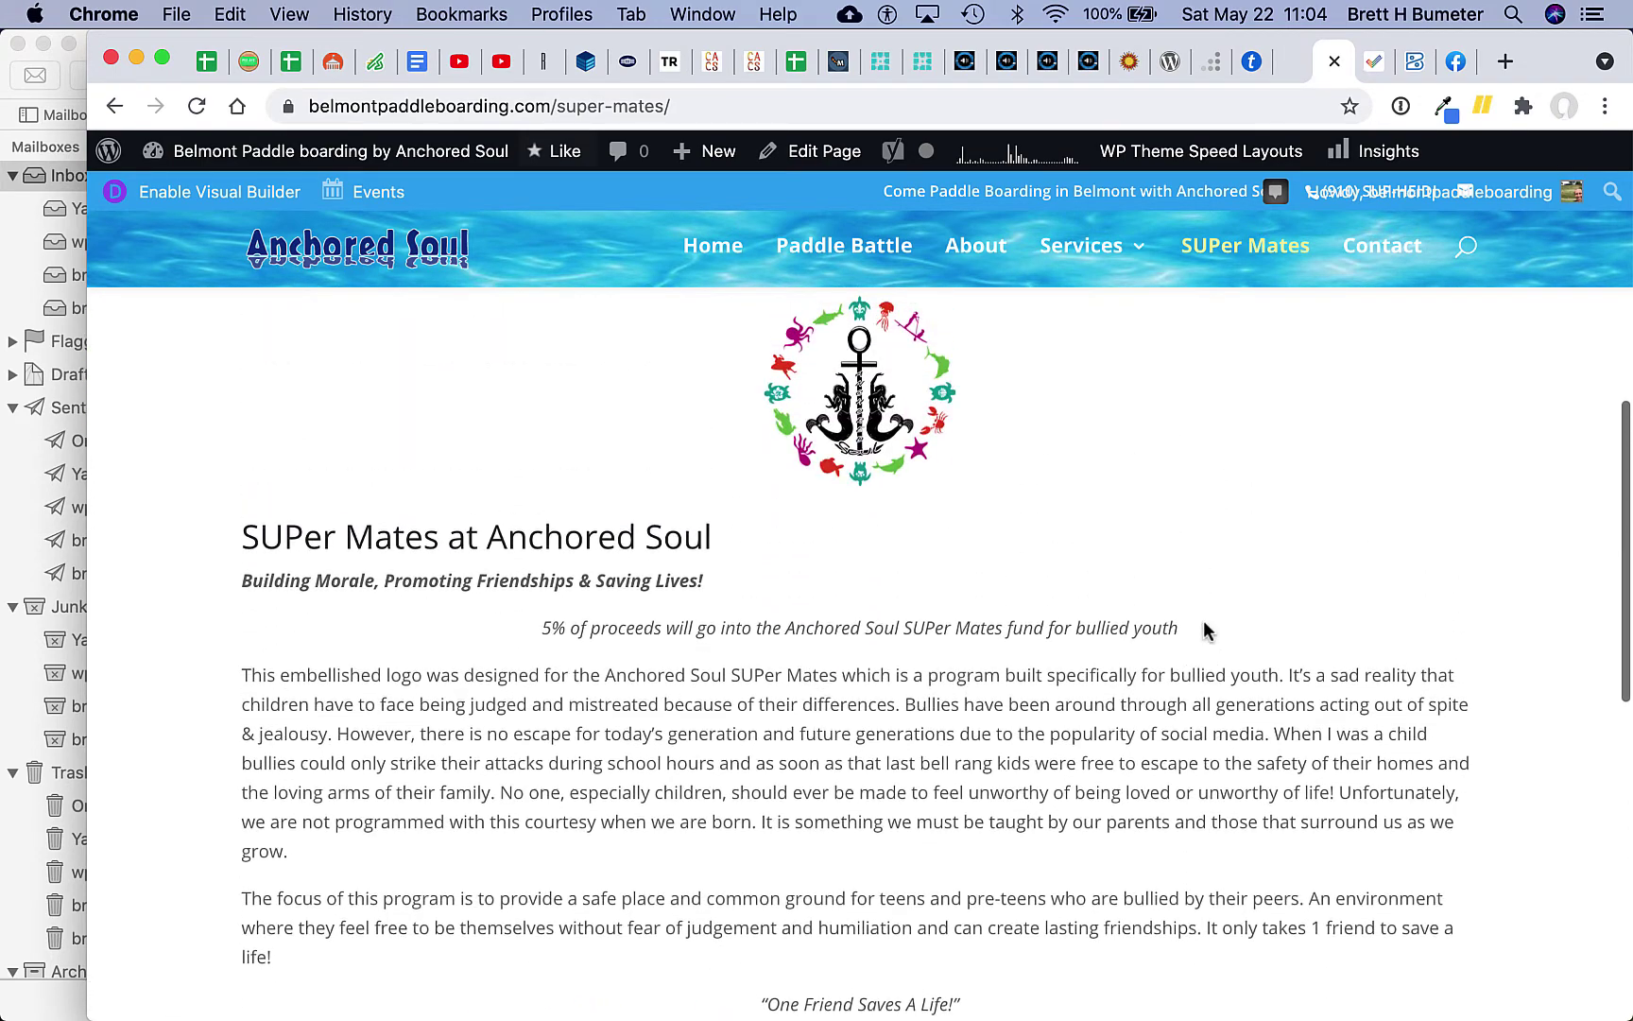
pyautogui.scroll(6, 907, 560)
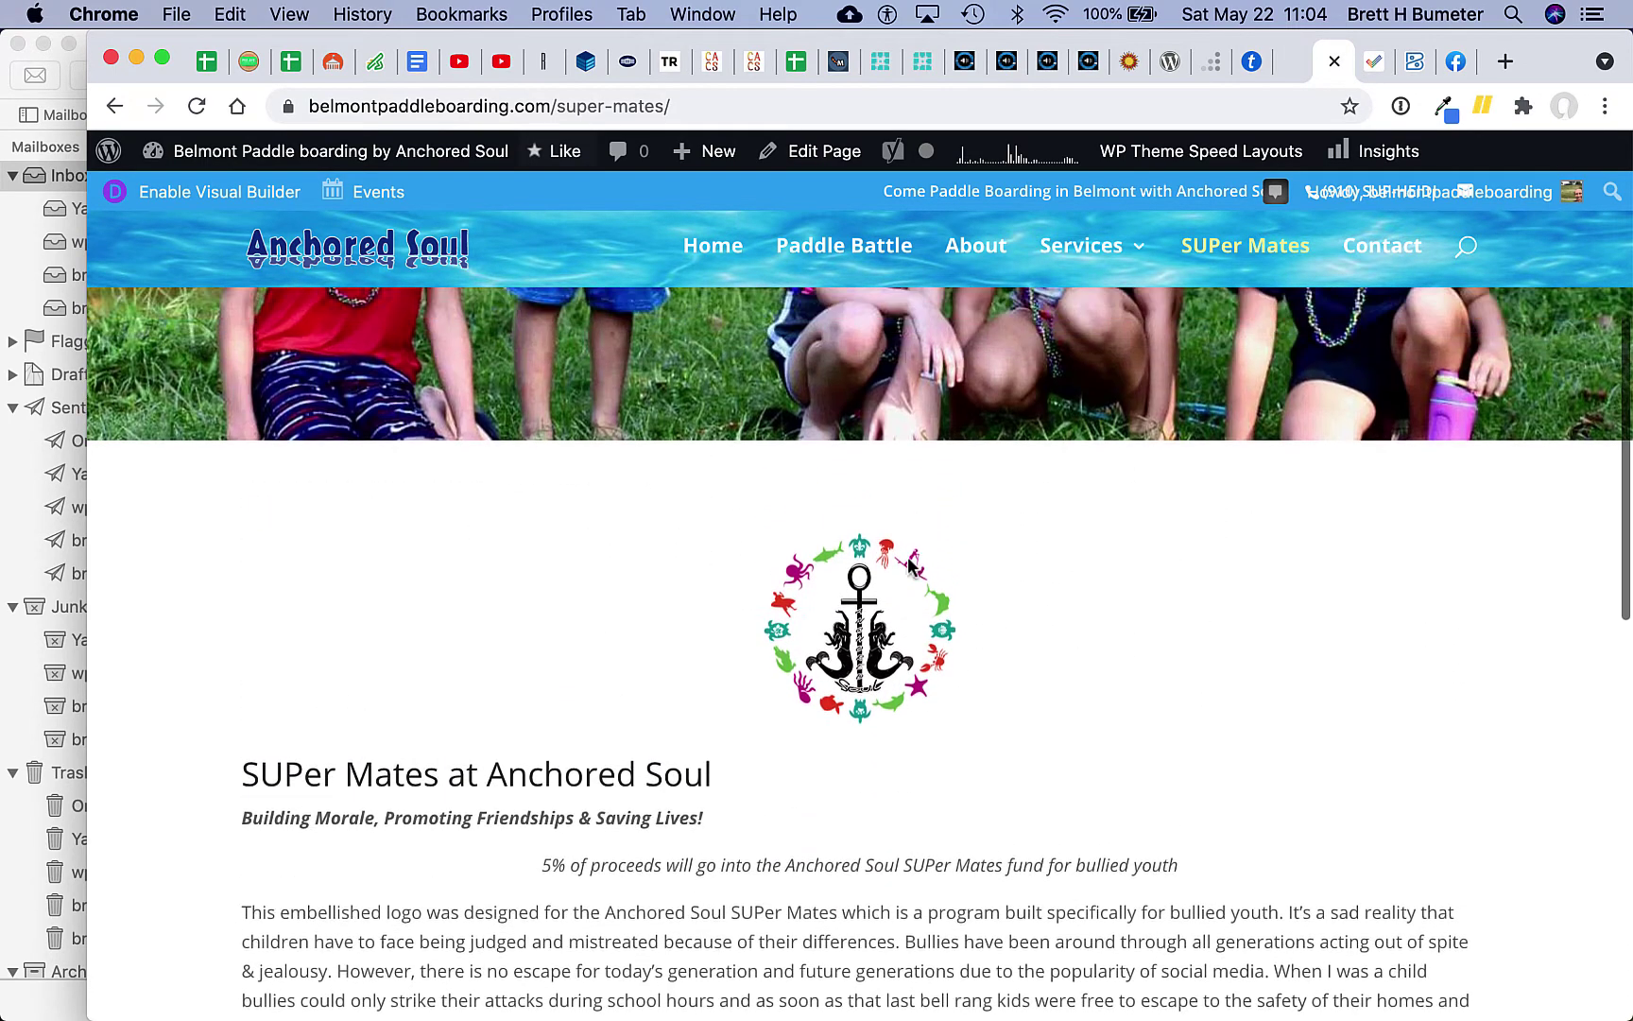
pyautogui.scroll(-3, 907, 560)
pyautogui.scroll(-3, 907, 565)
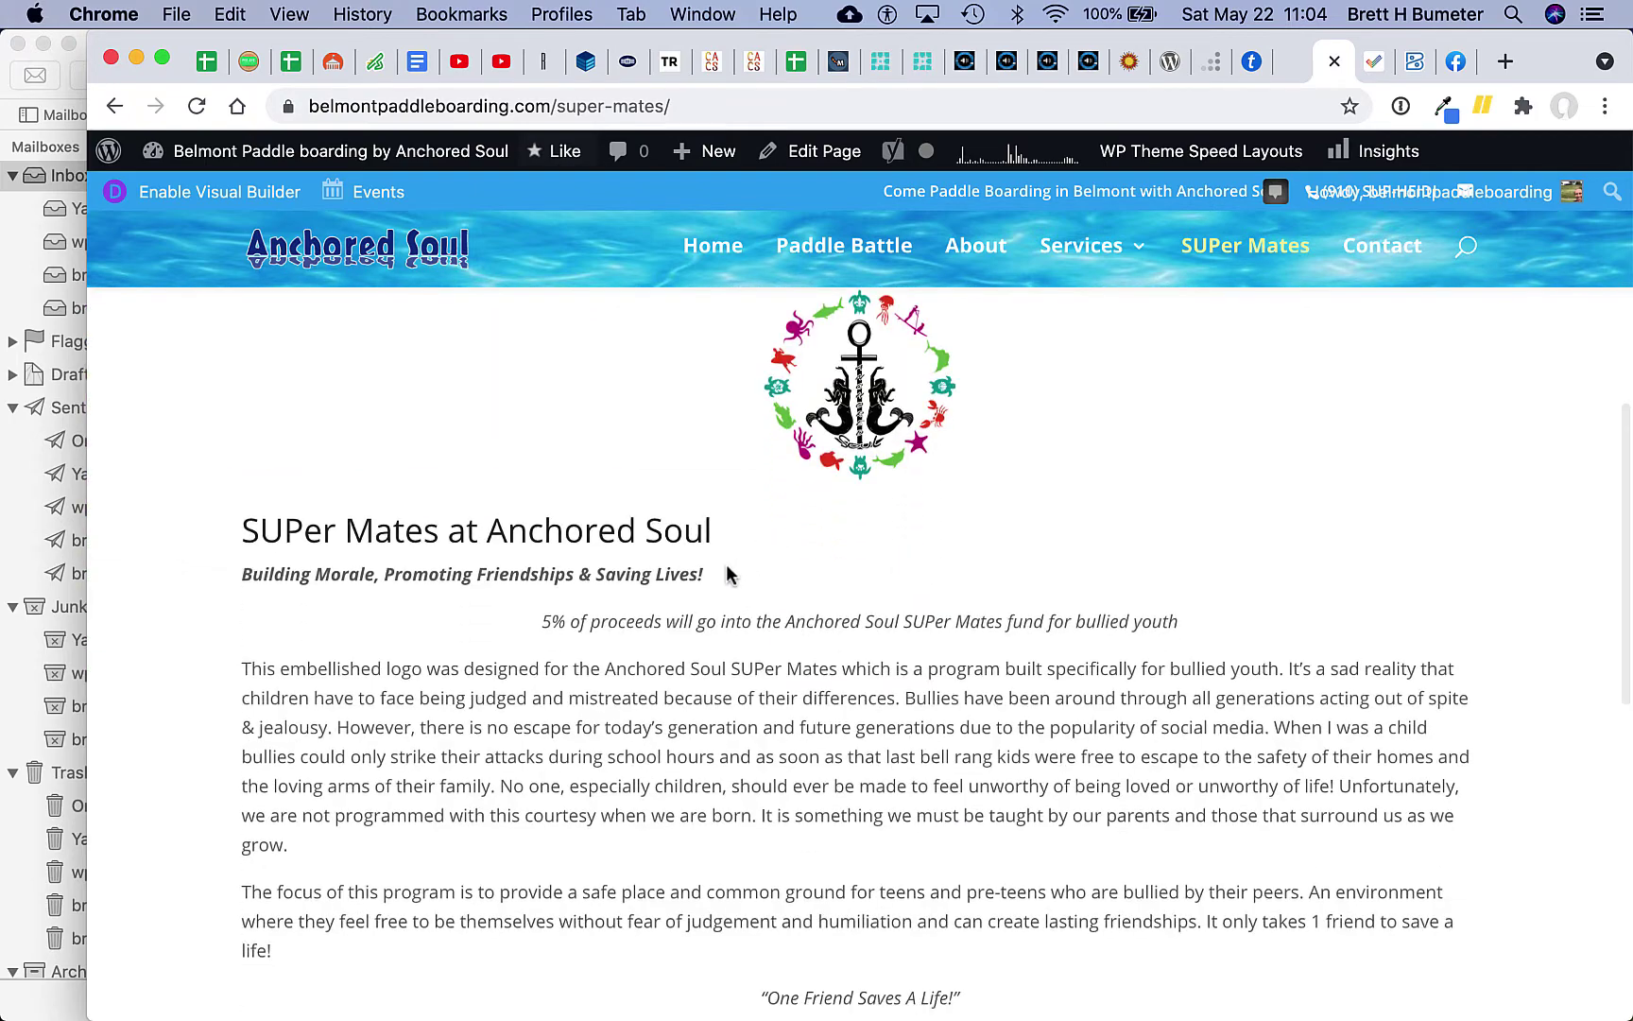
# Step: Copy the "SUPer Mates at Anchored Soul" heading and its "Building Morale, Promoting Friendships & Saving Lives!" tagline from the live page
pyautogui.moveTo(728, 572); pyautogui.dragTo(158, 515)
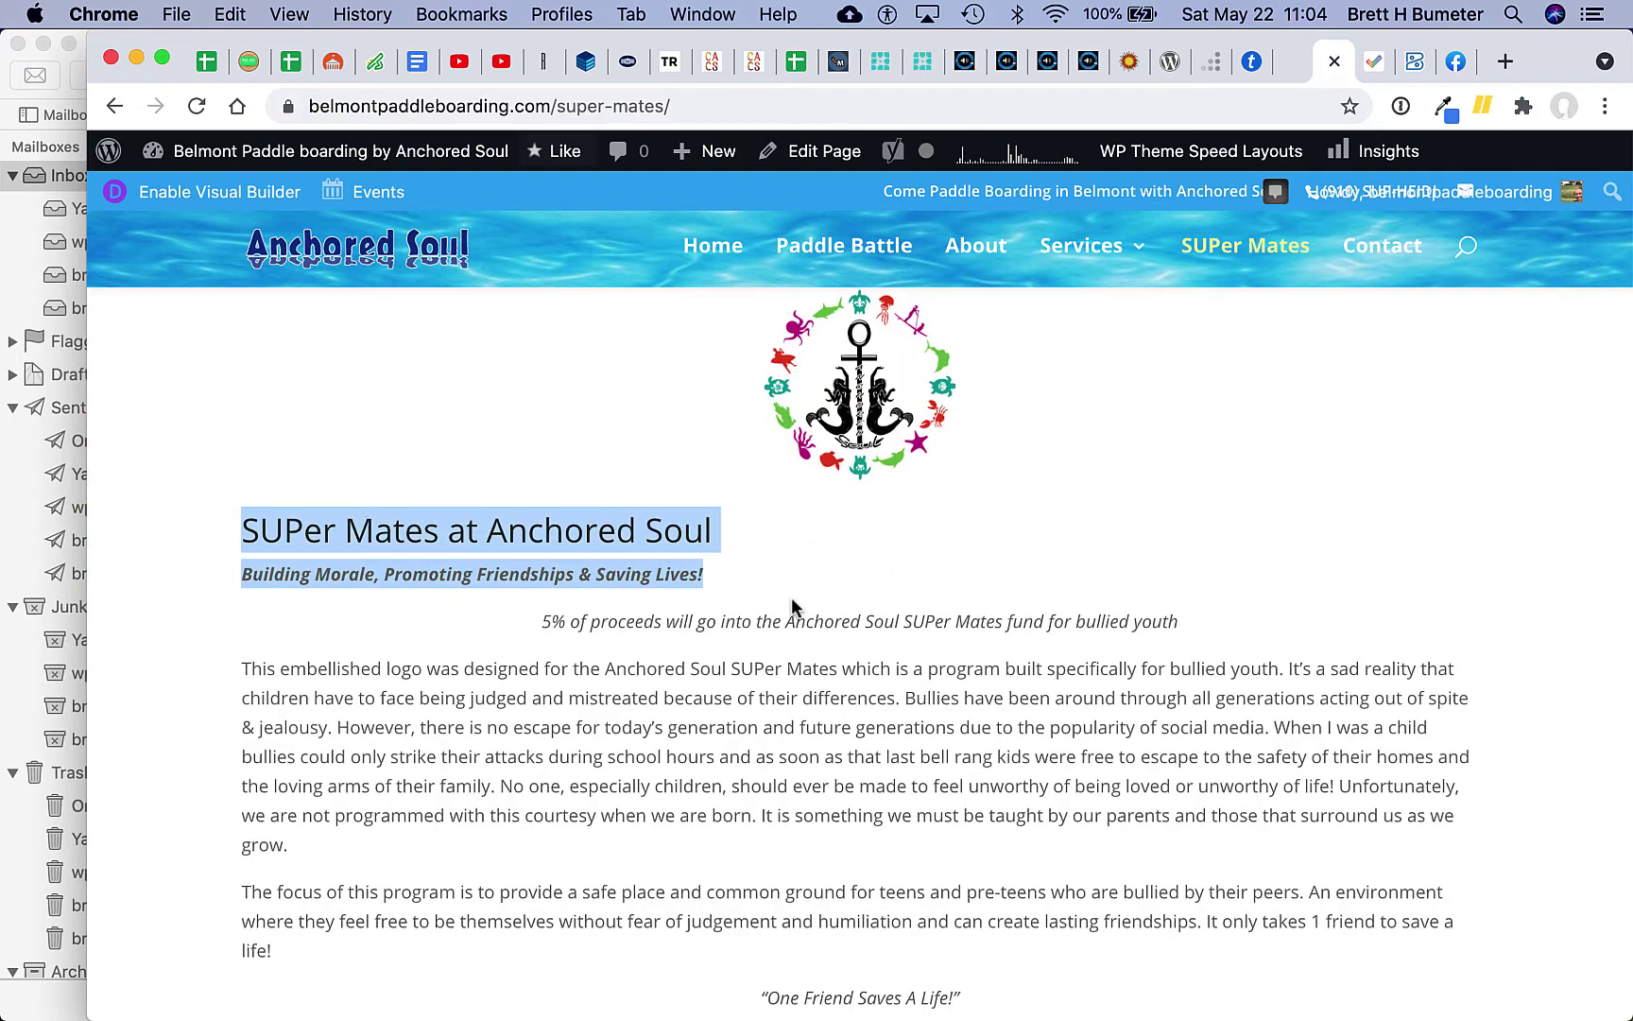
pyautogui.scroll(6, 792, 606)
pyautogui.scroll(-3, 792, 607)
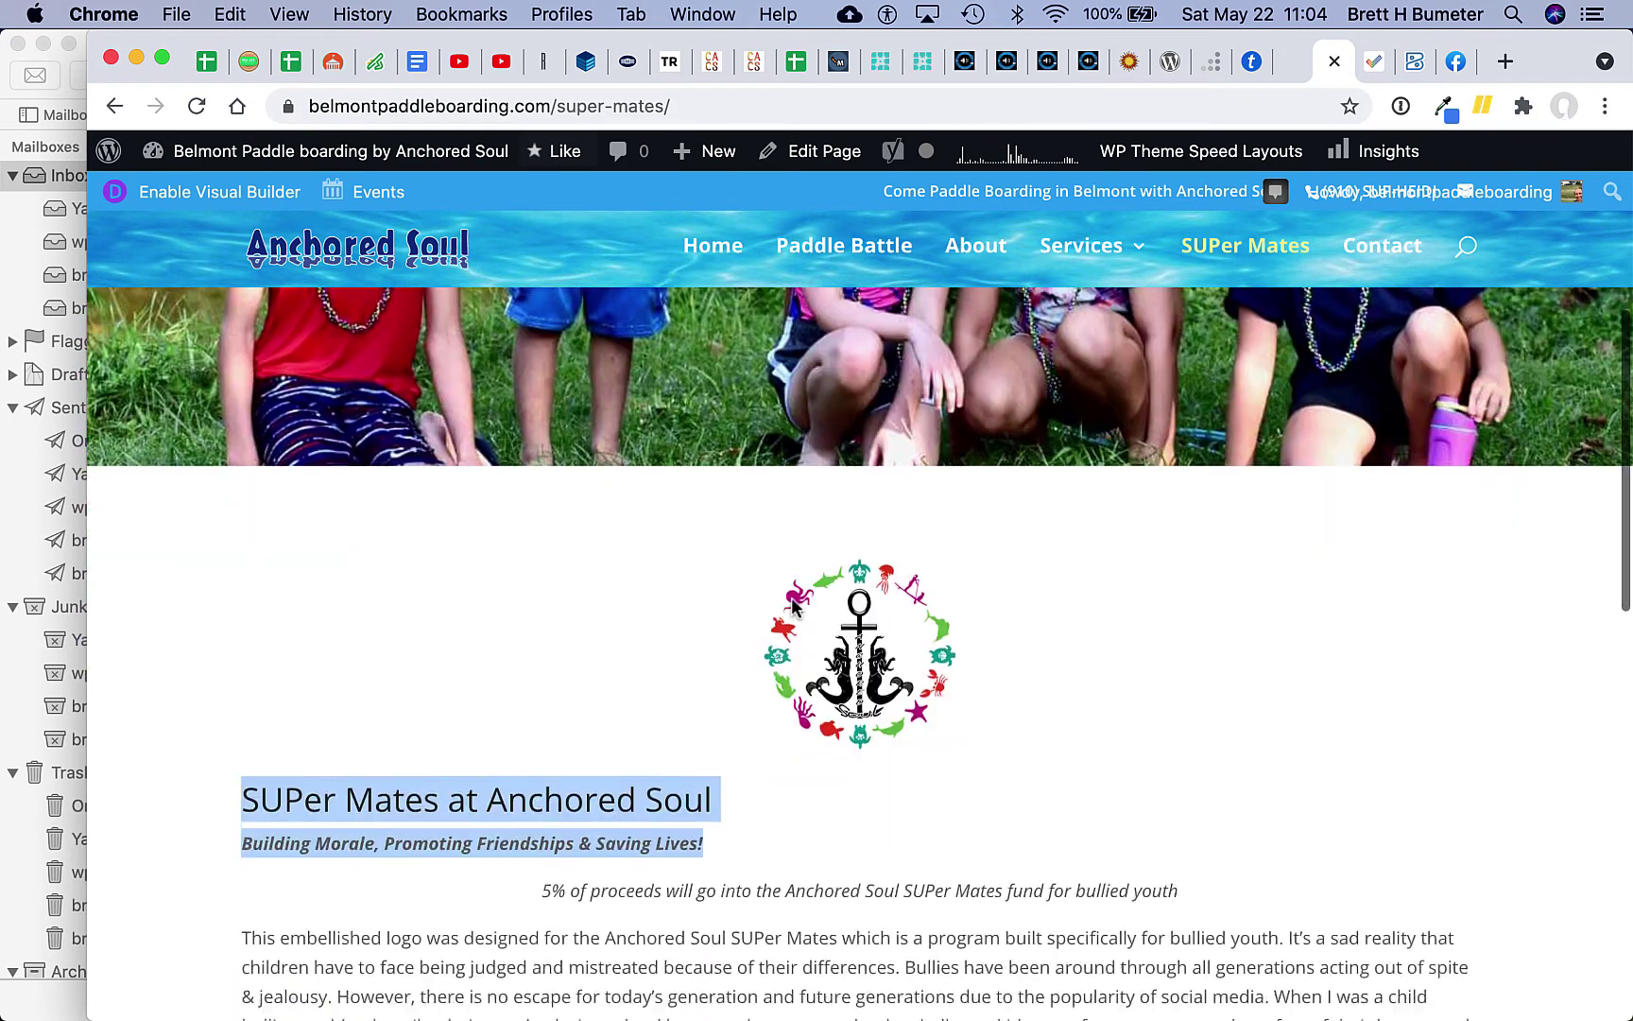
pyautogui.scroll(1, 792, 607)
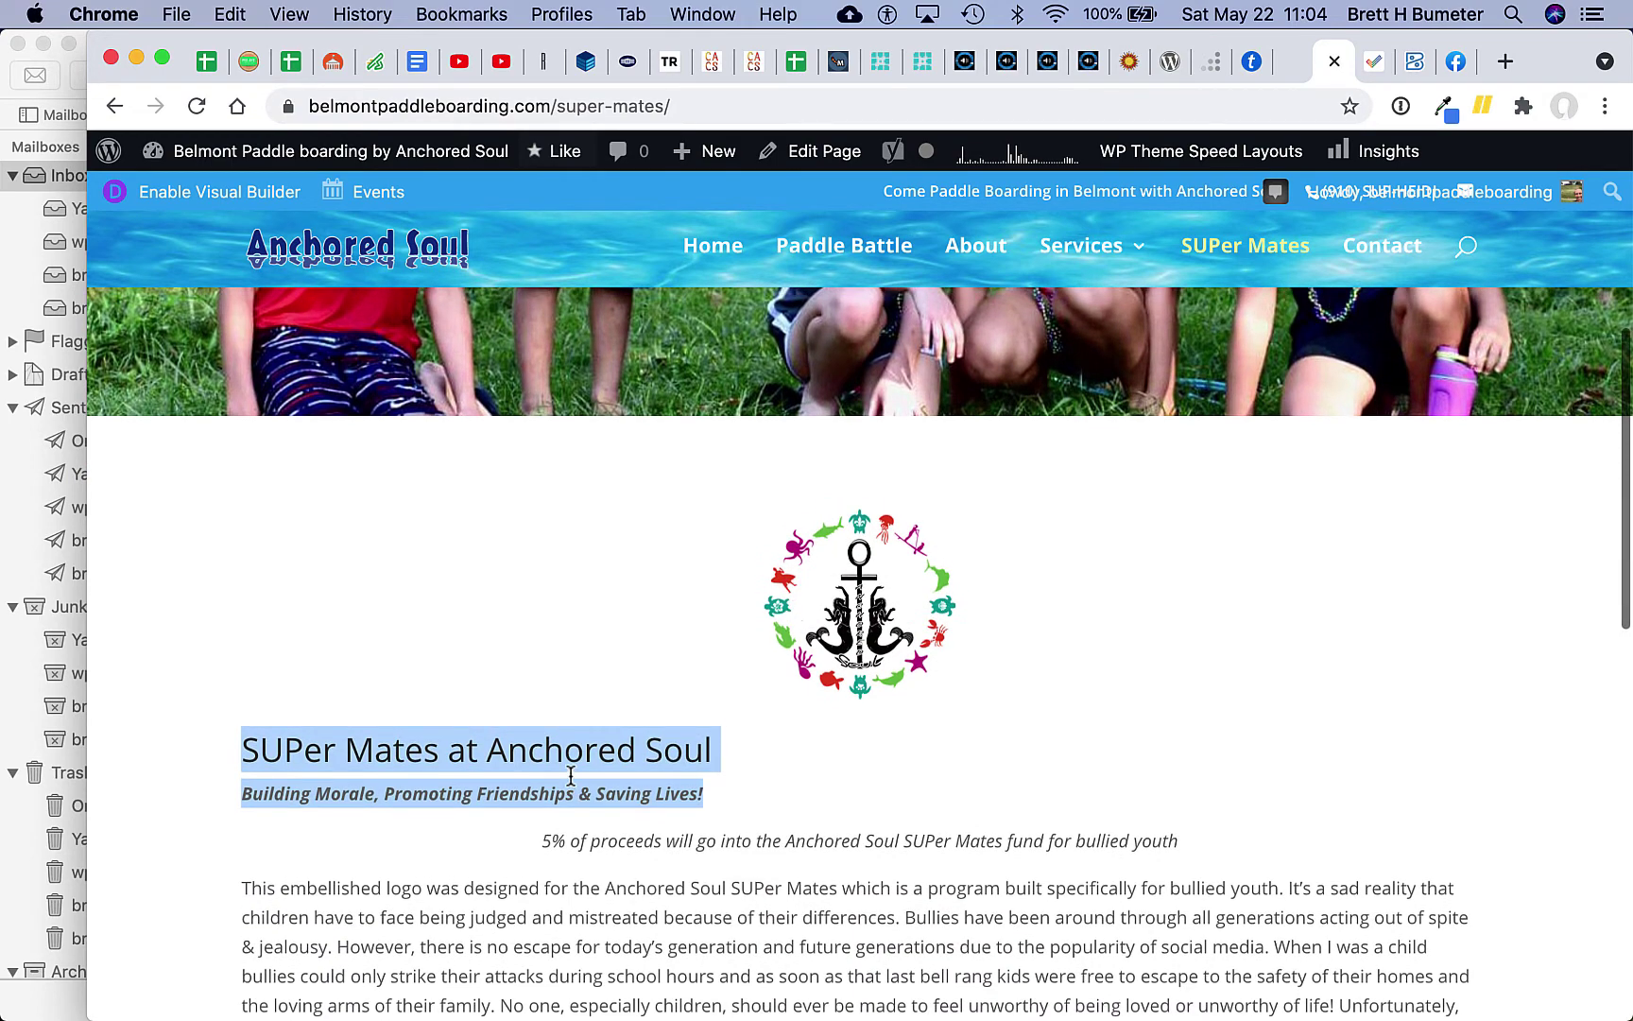
pyautogui.scroll(3, 735, 770)
pyautogui.scroll(-3, 735, 771)
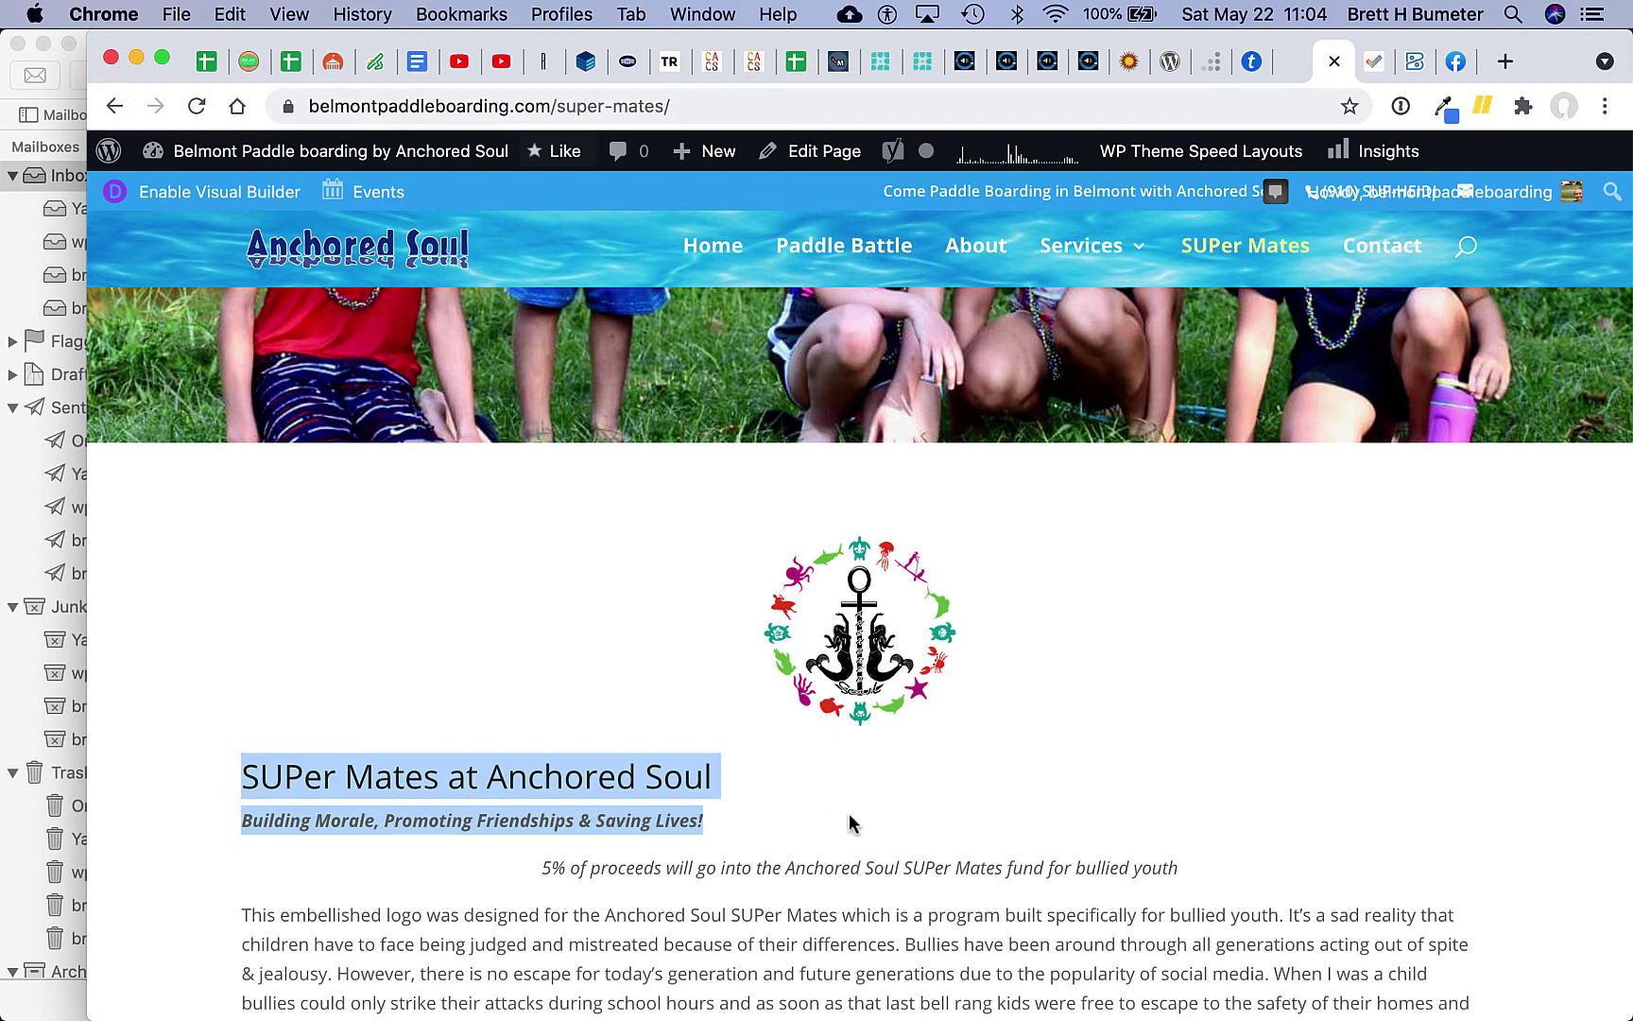
pyautogui.rightClick(609, 786)
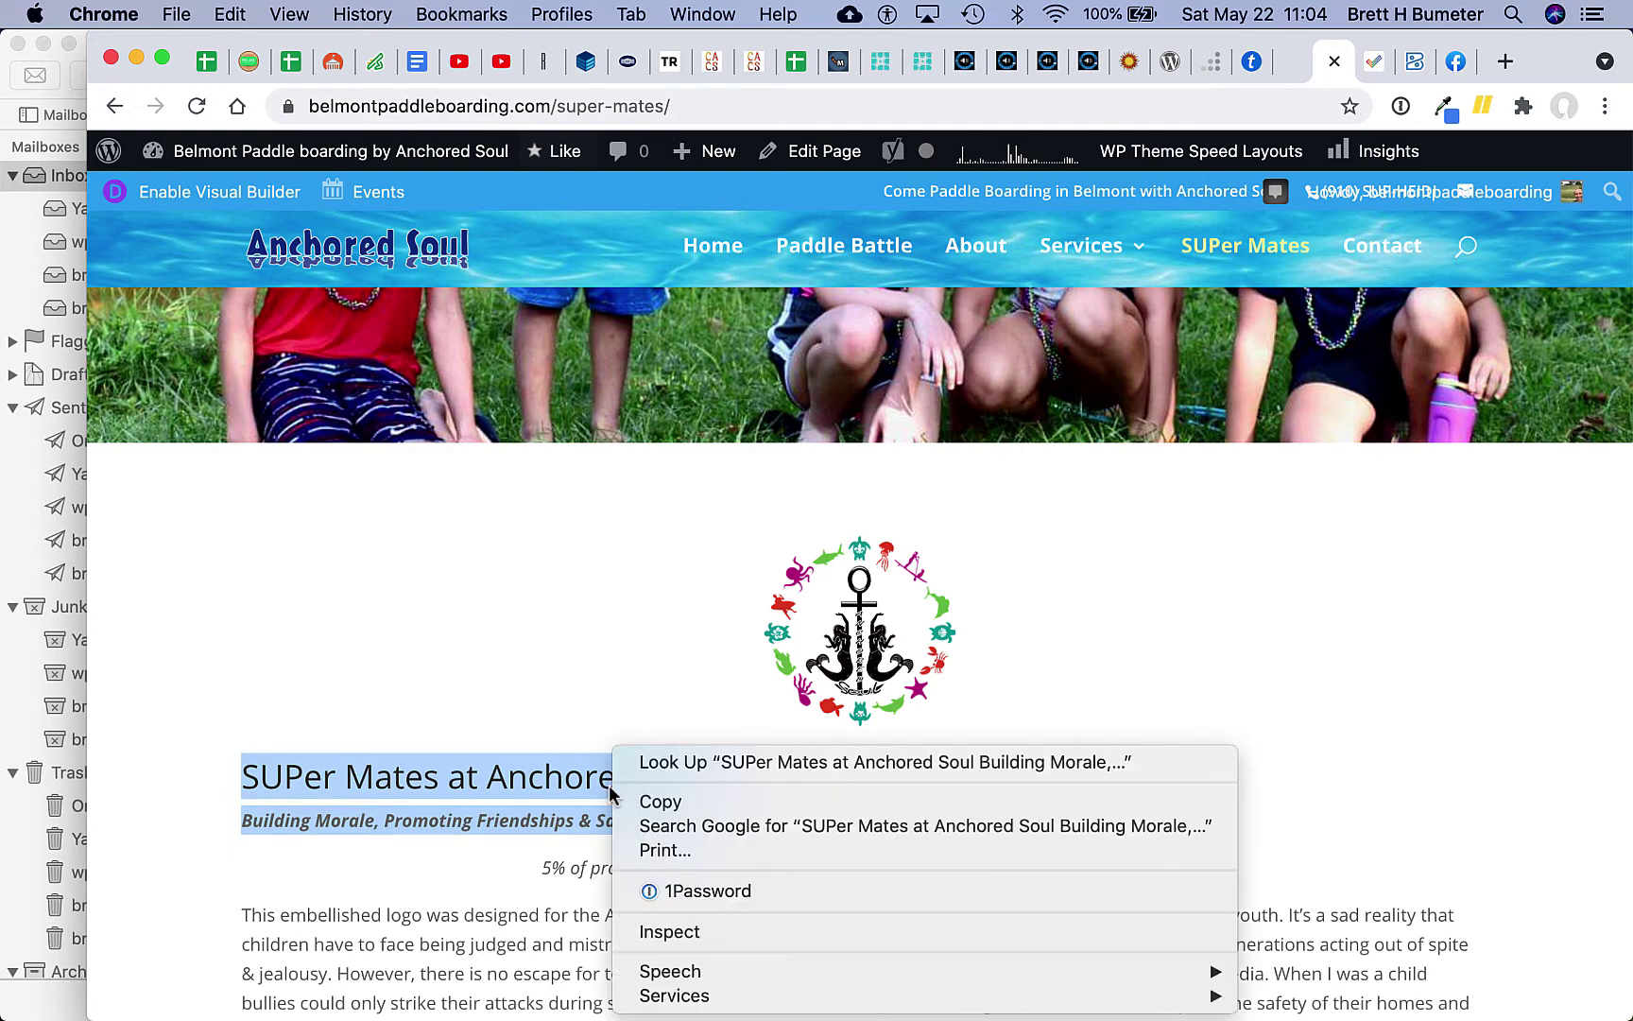
pyautogui.click(666, 806)
pyautogui.scroll(5, 1083, 690)
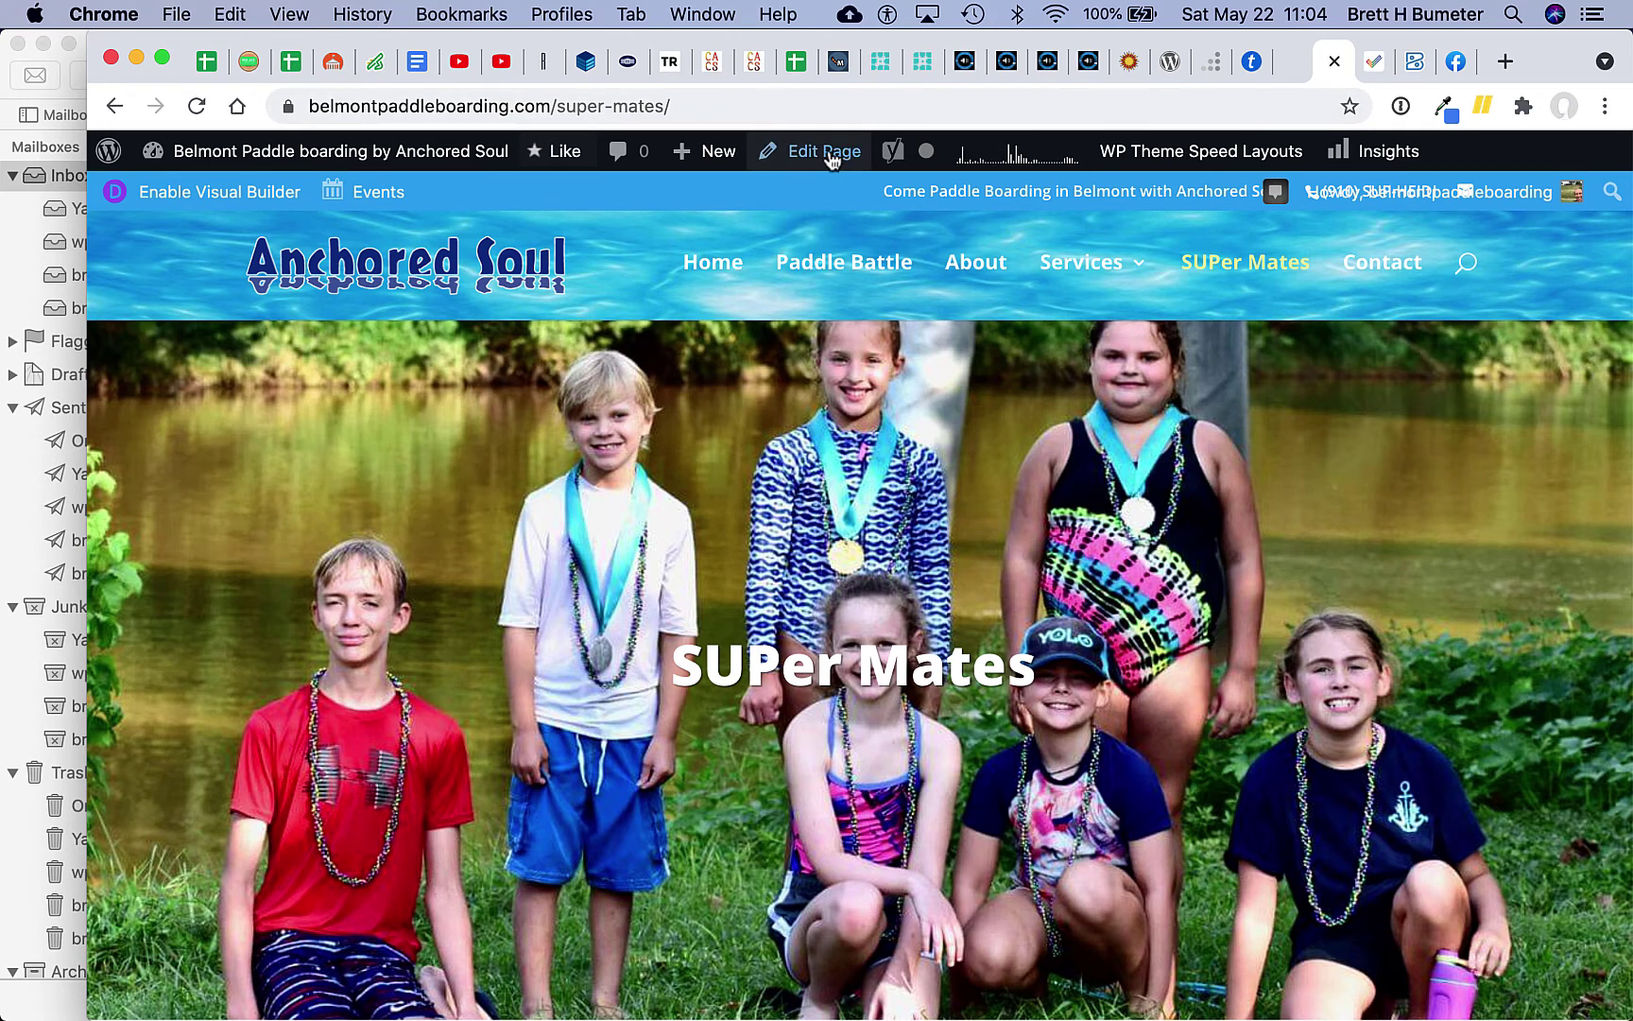
pyautogui.scroll(-5, 1047, 745)
pyautogui.scroll(-1, 1047, 745)
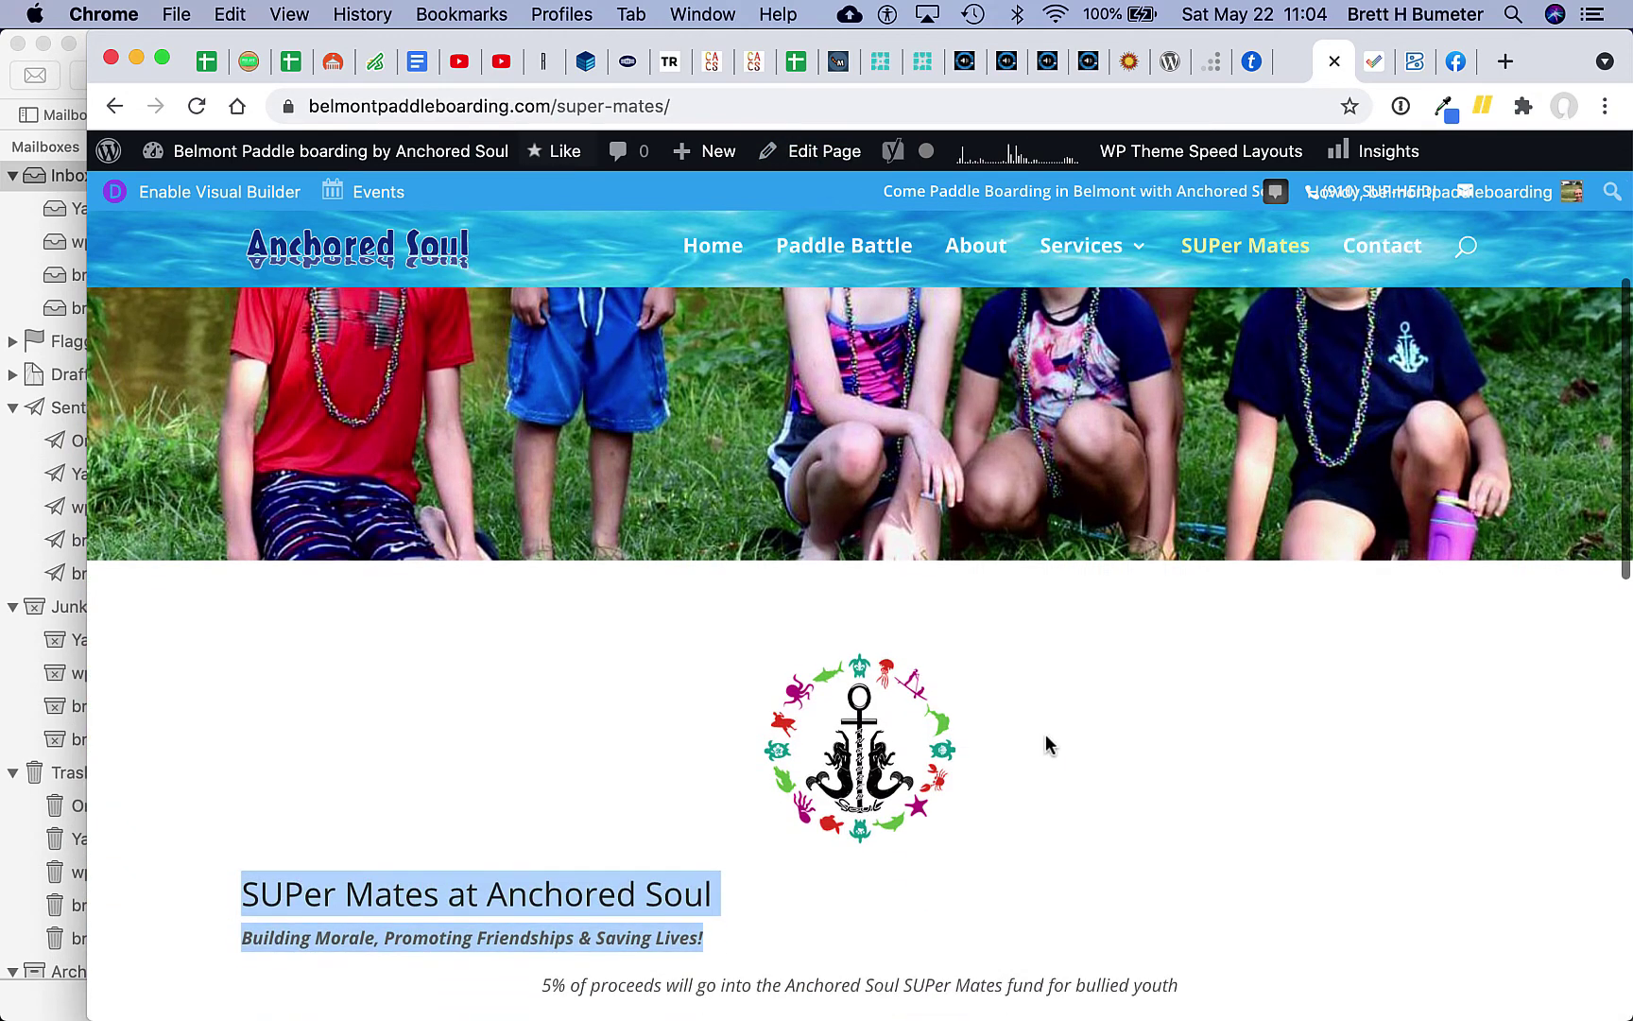
# Step: Open the SUPer Mates page for editing from its live view
pyautogui.scroll(-2, 1047, 745)
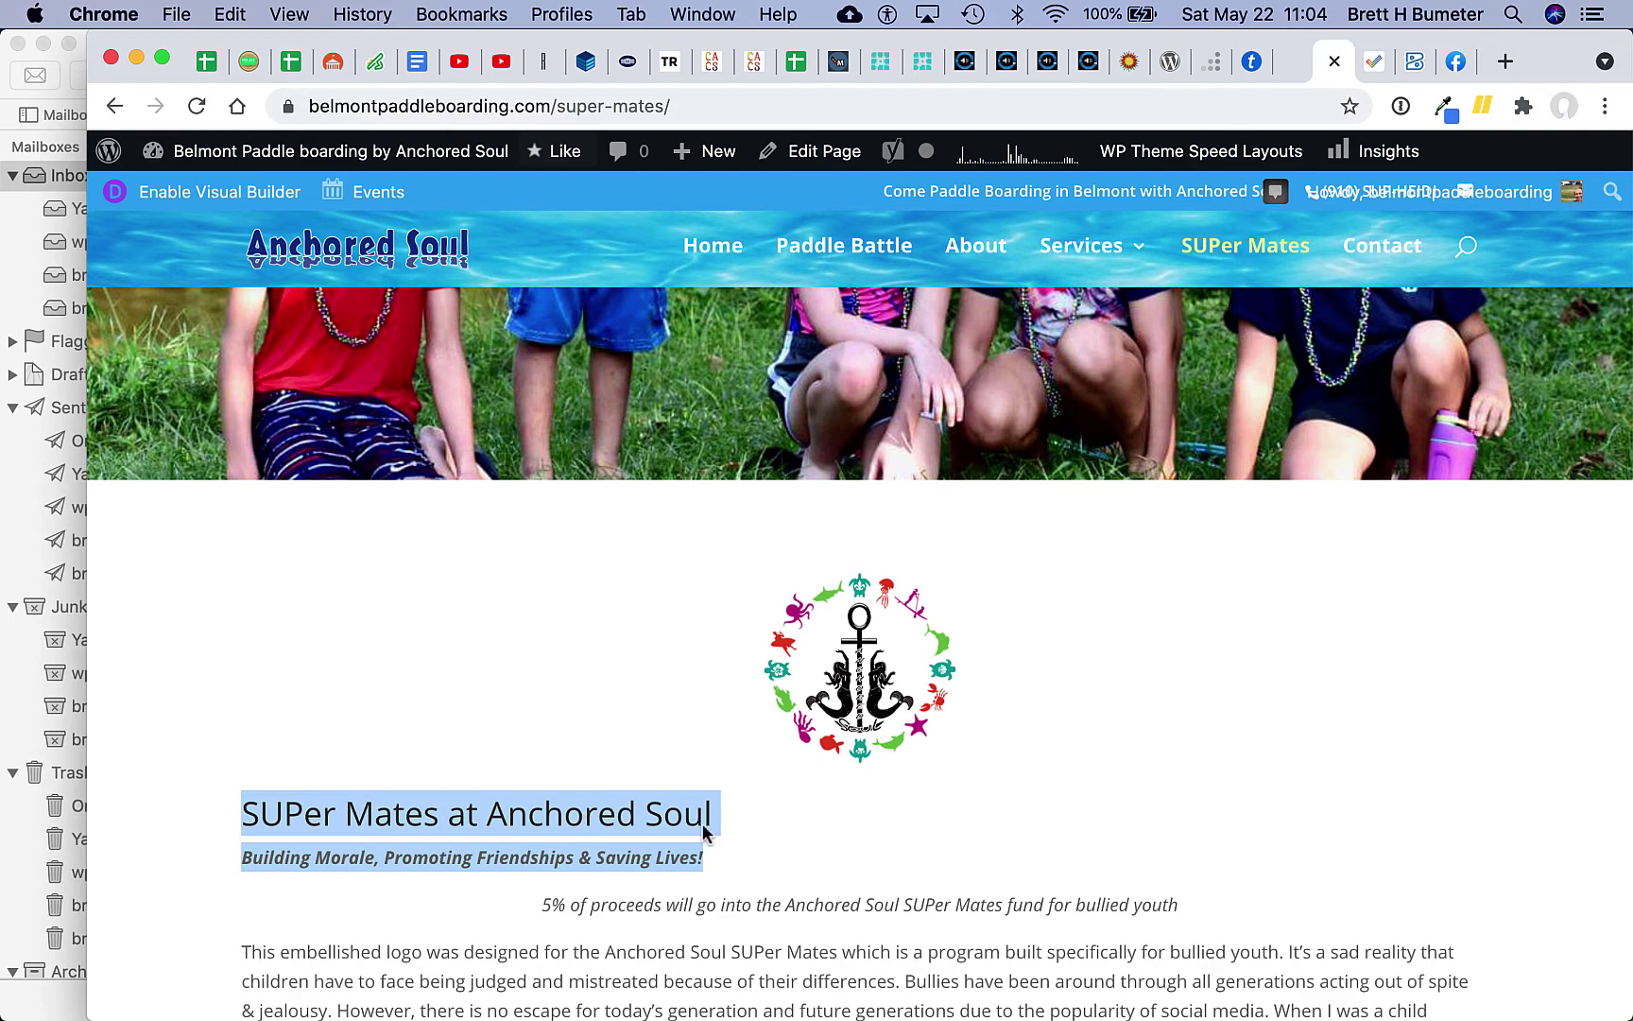
pyautogui.scroll(10, 704, 832)
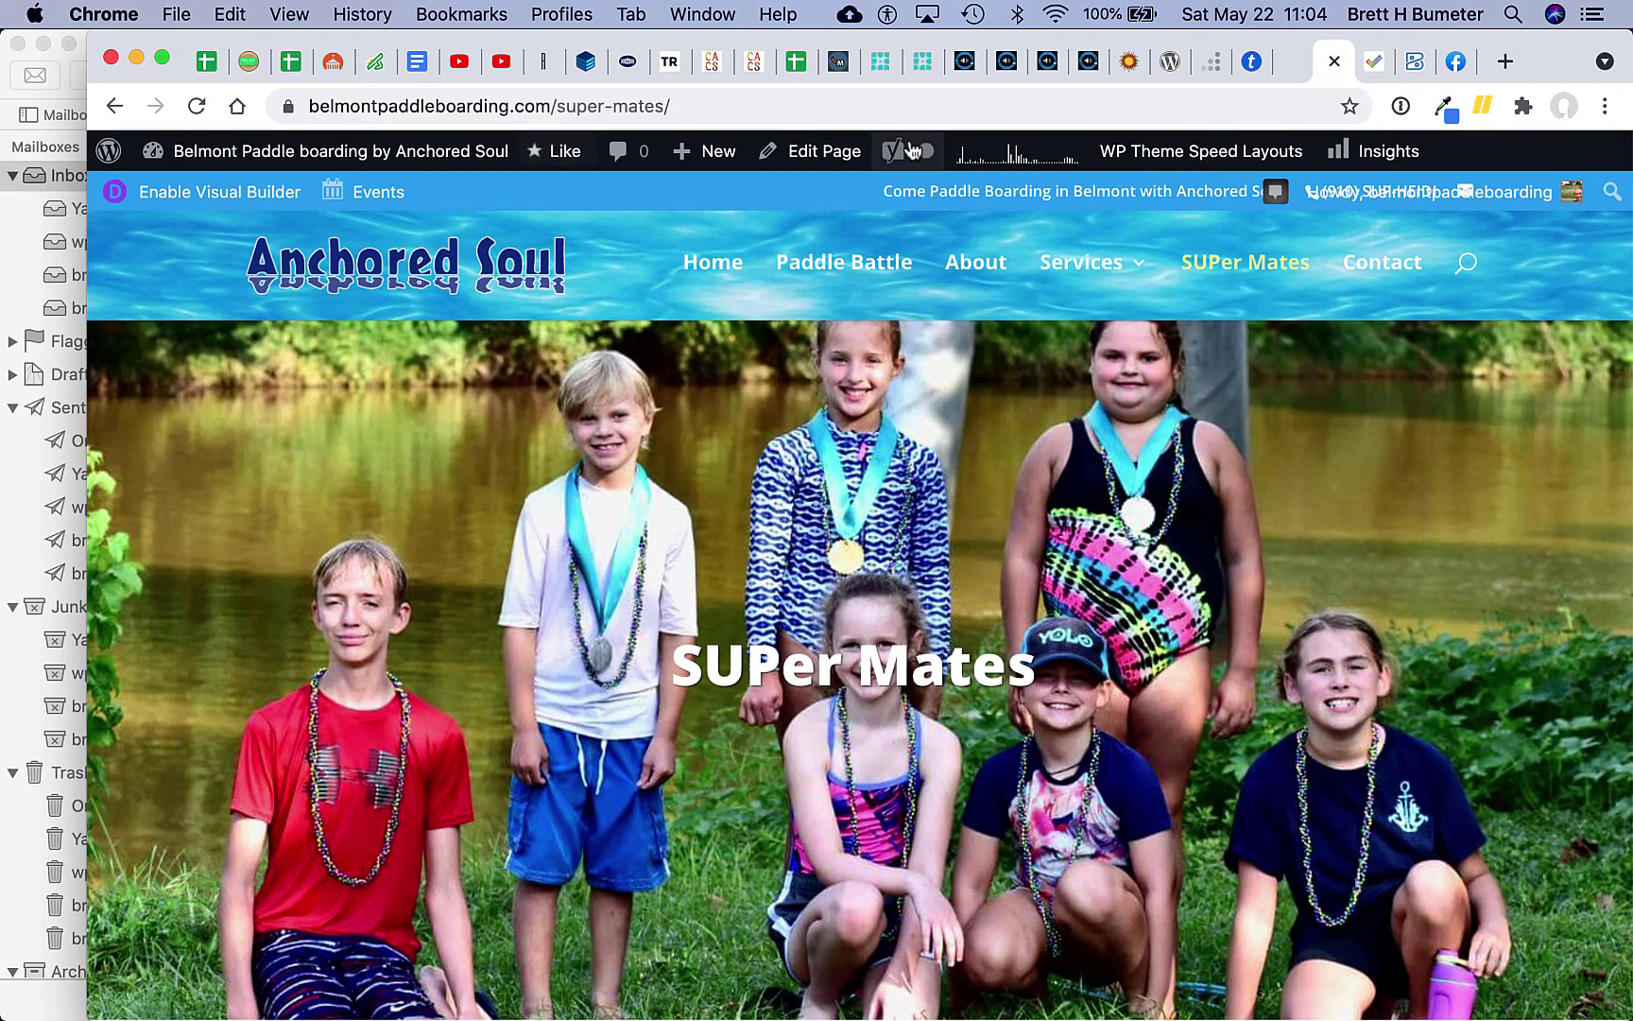
pyautogui.click(829, 154)
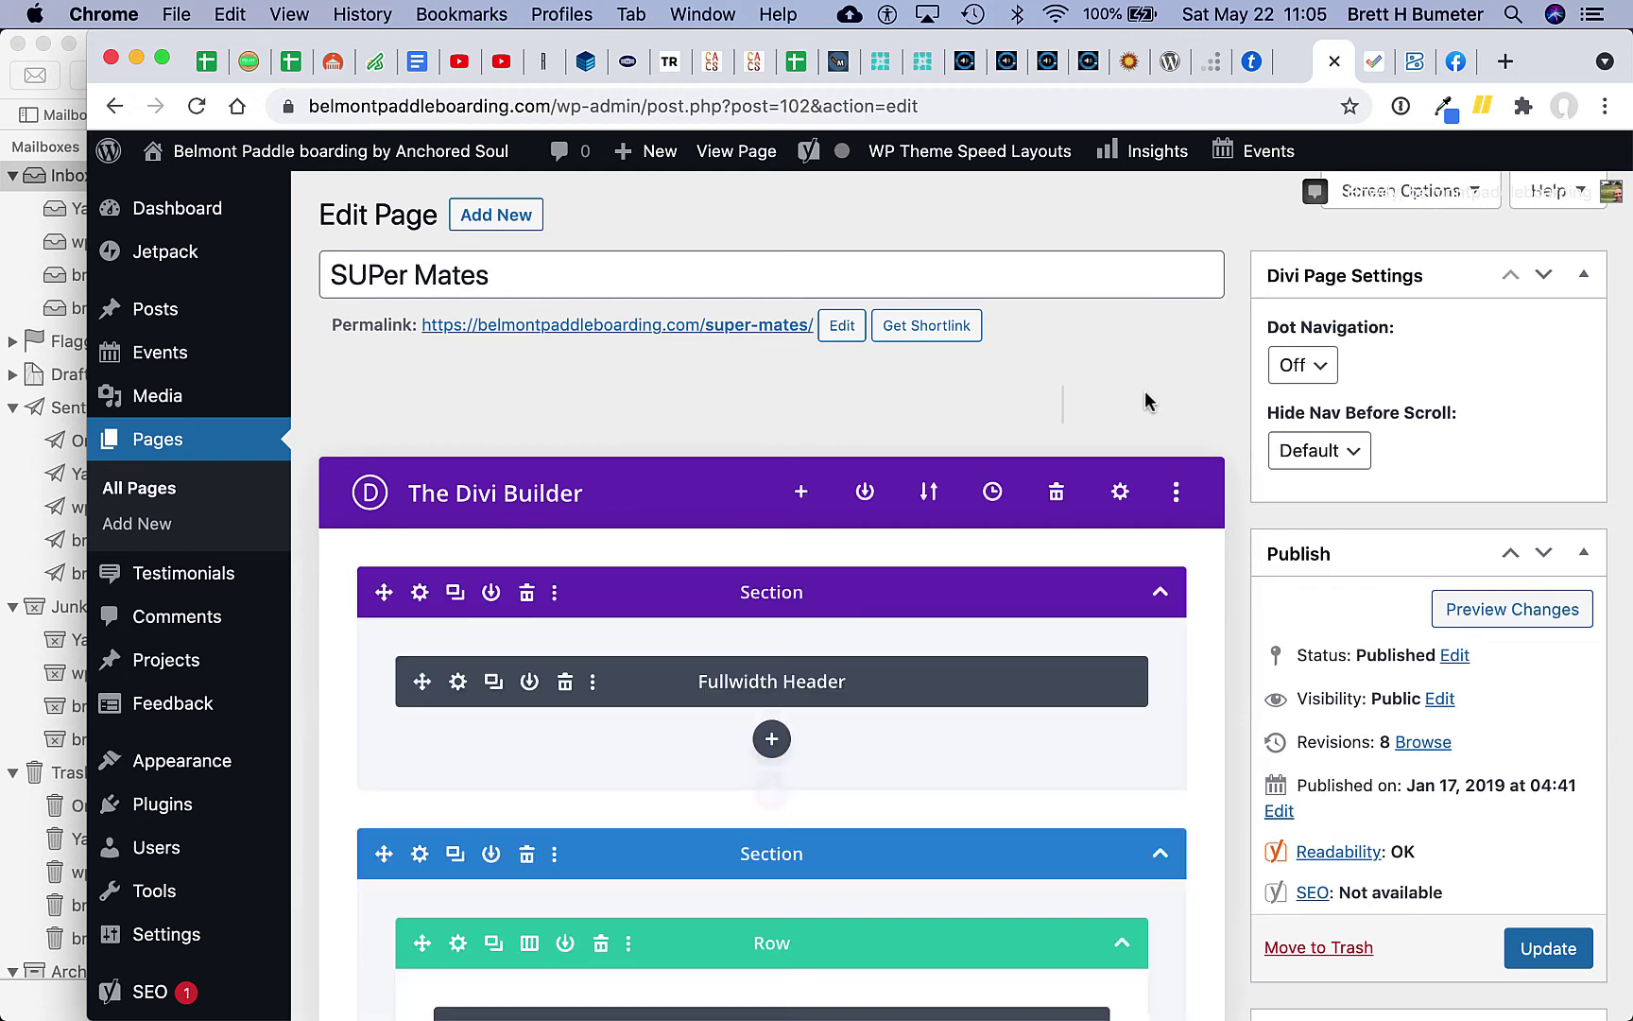
# Step: Paste the copied heading and tagline into the Subtitle of the Fullwidth Header module
pyautogui.click(458, 690)
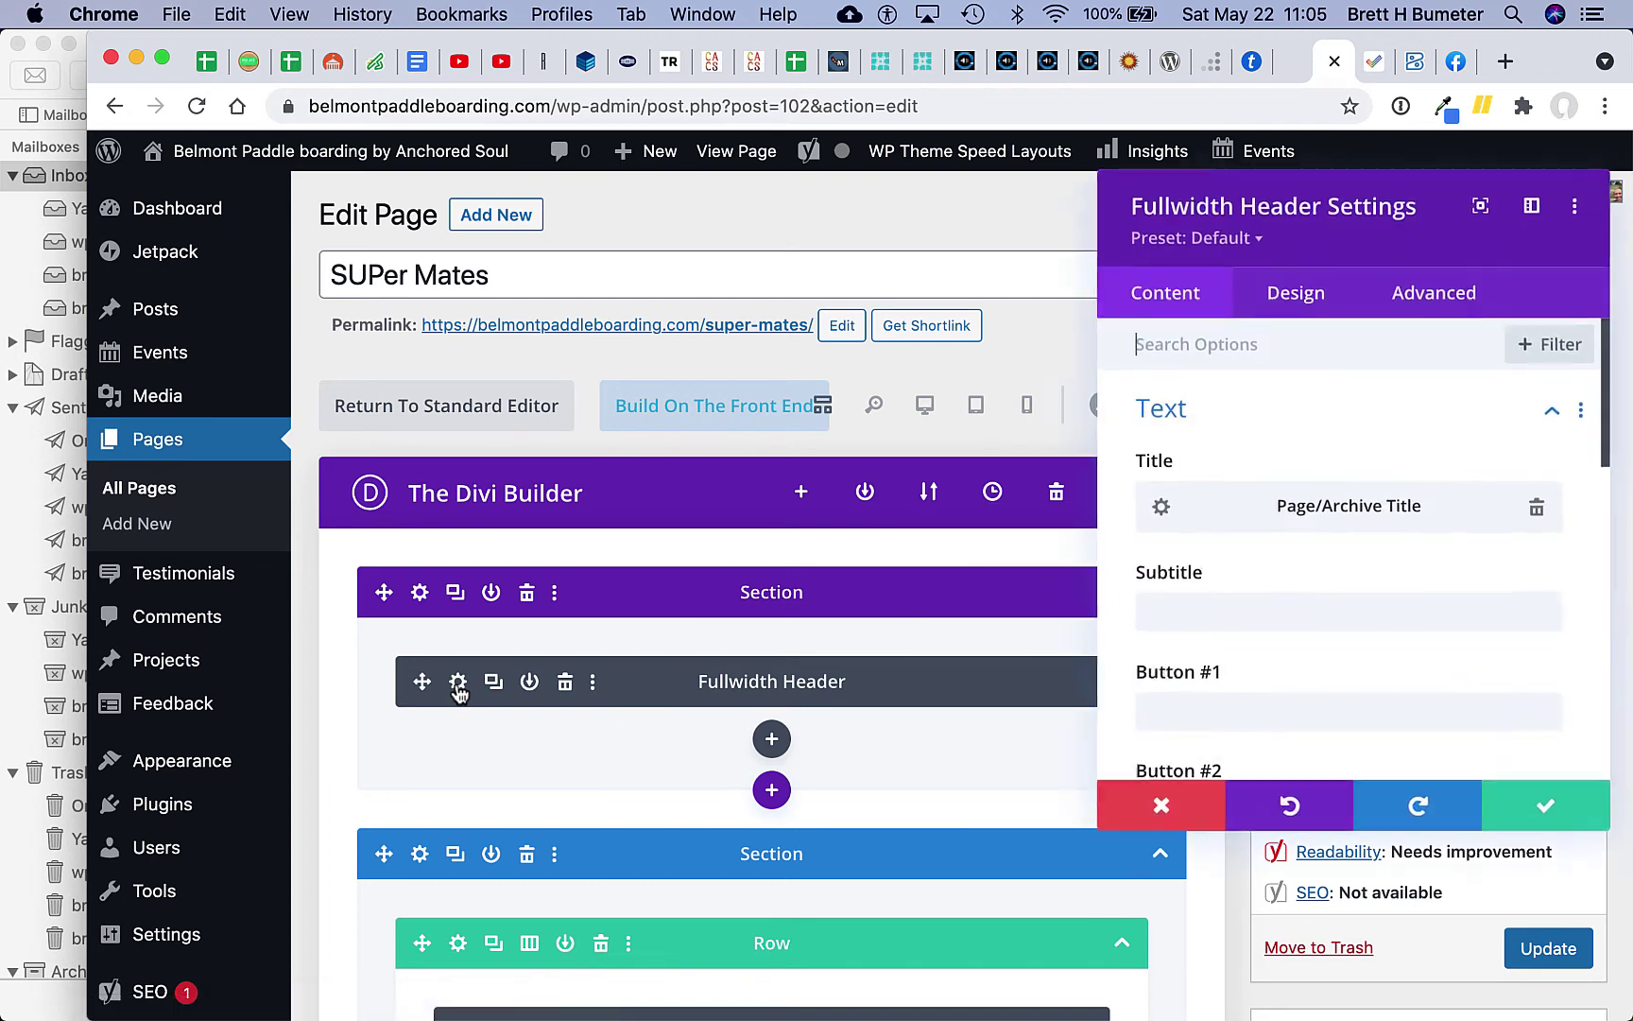
pyautogui.scroll(-2, 1411, 676)
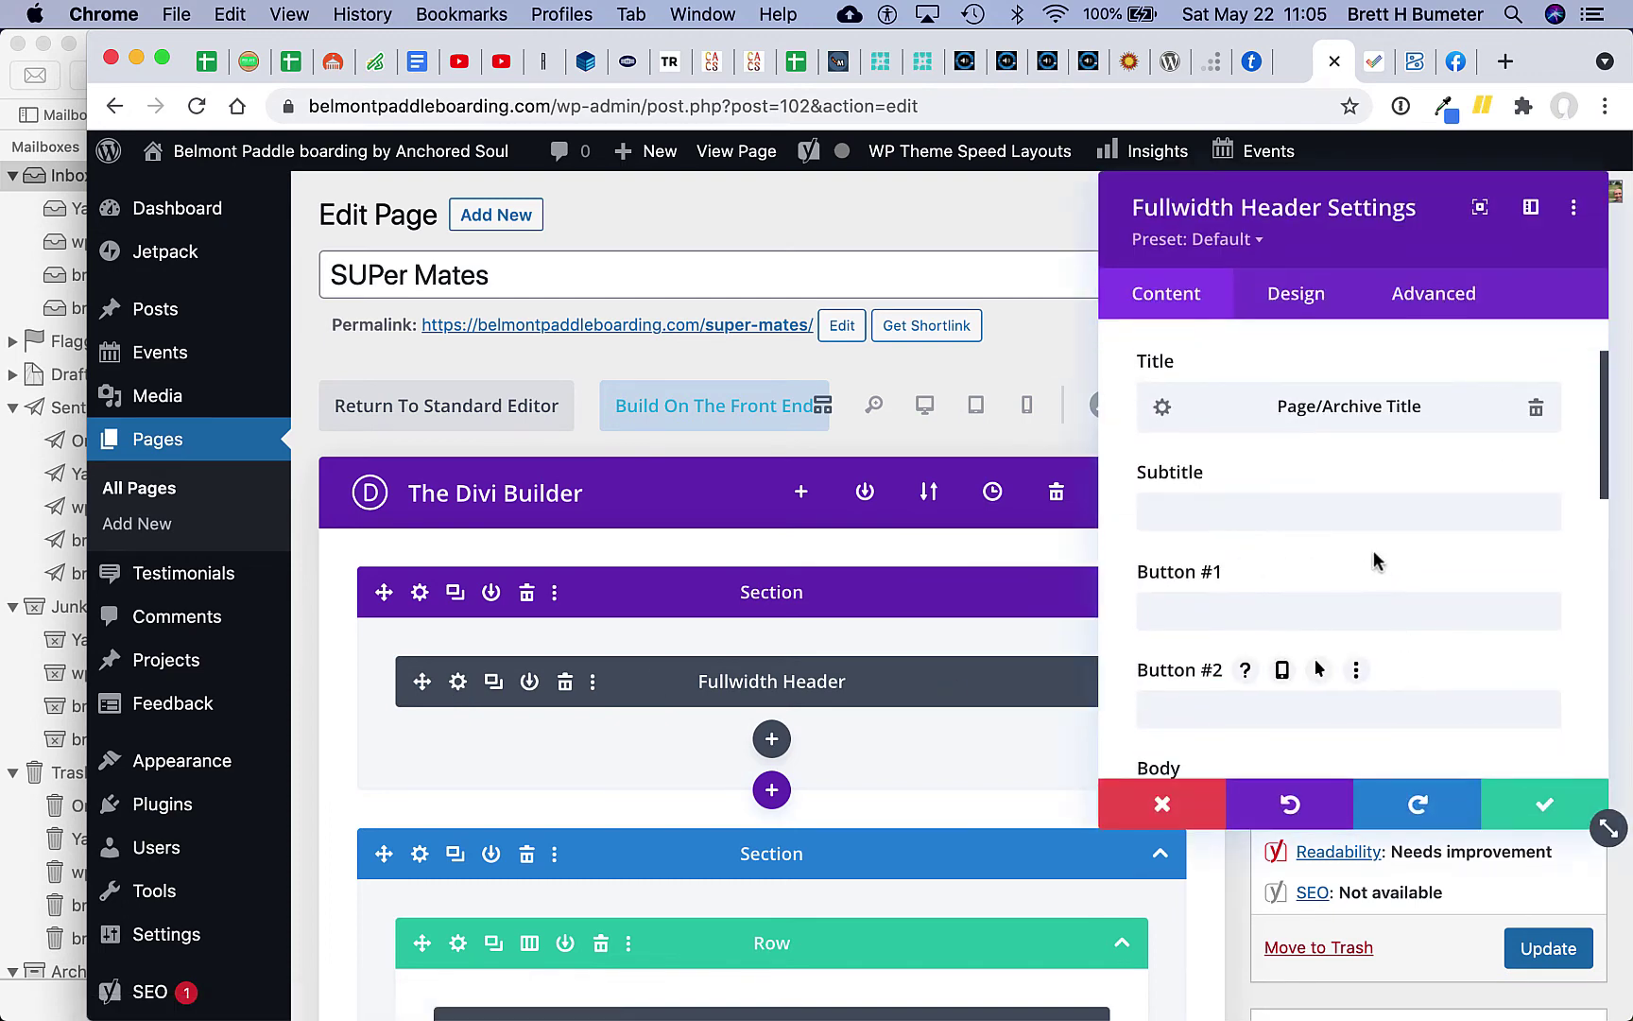
pyautogui.click(1349, 507)
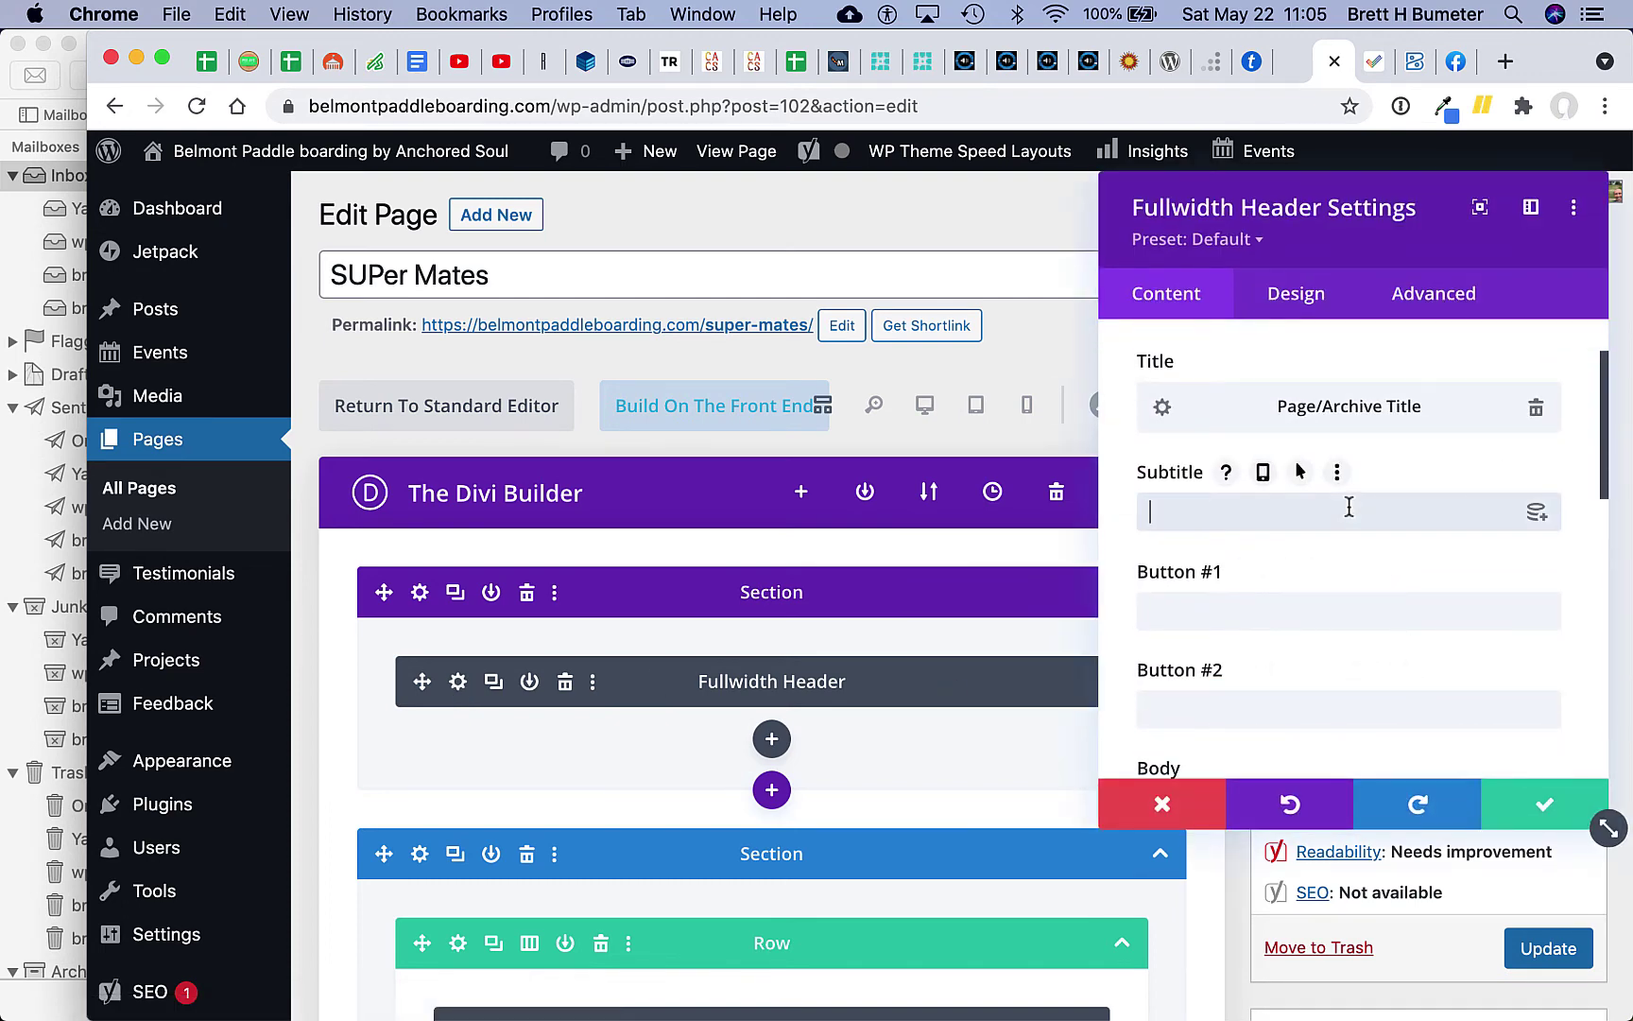
pyautogui.press('super+v')
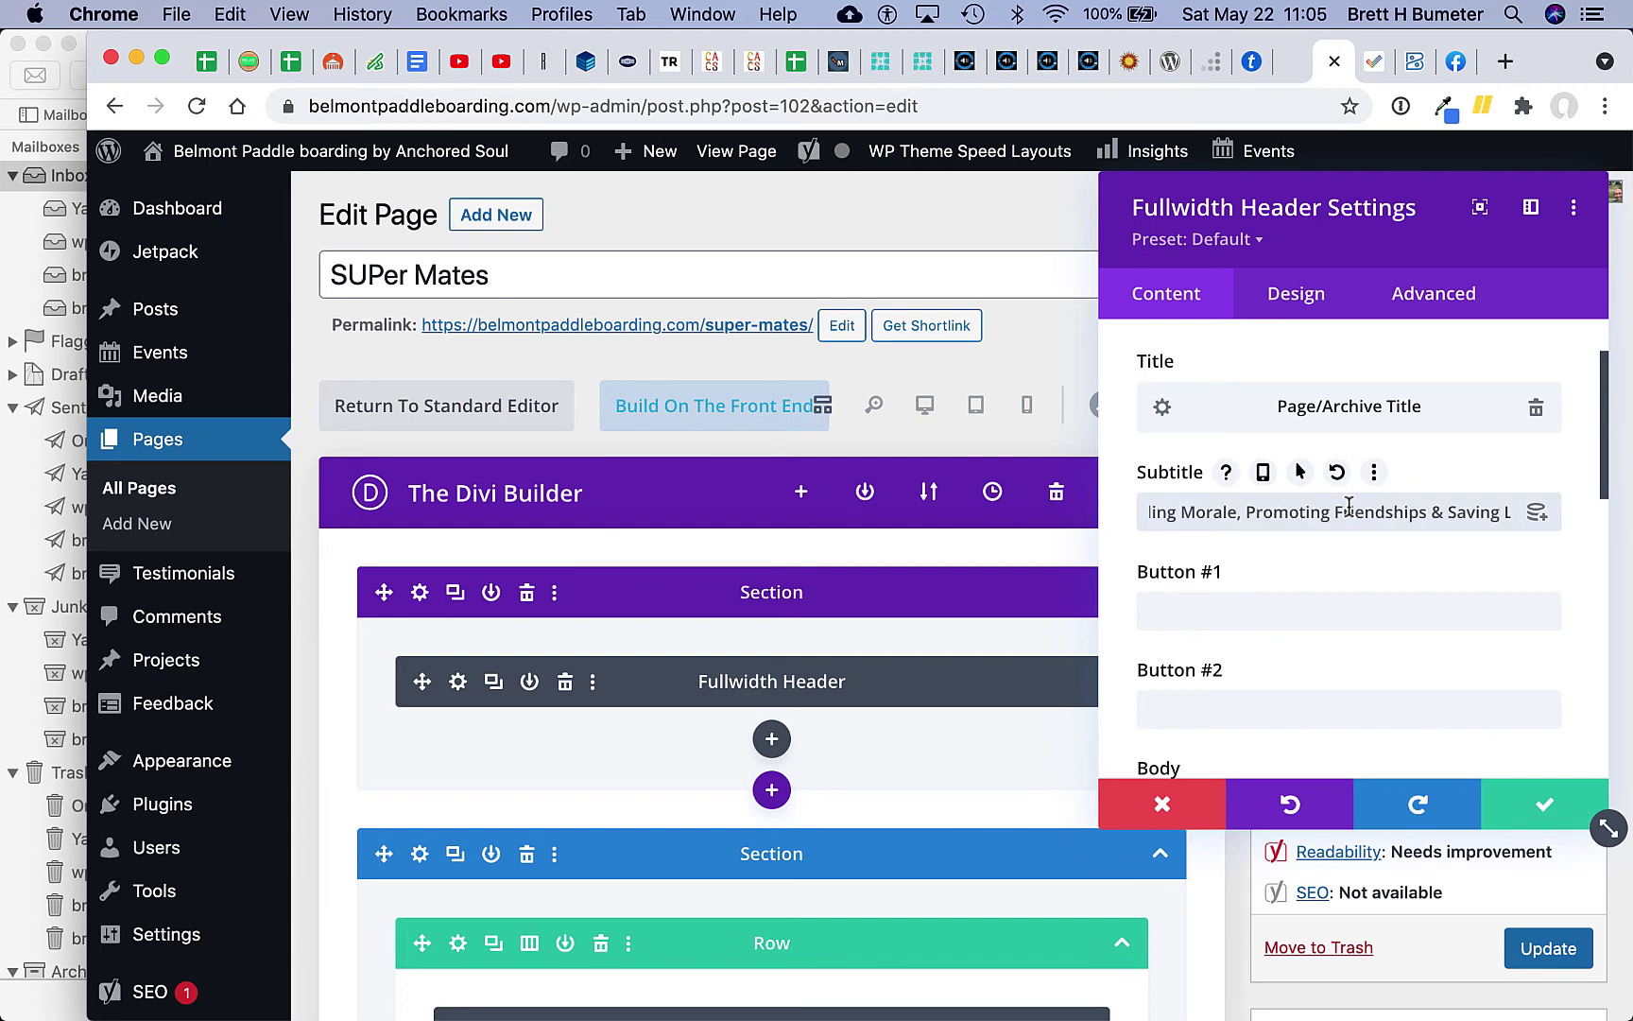
# Step: Remove "SUPer Mates at Anchored" from the beginning of the header's subtitle and save the module settings
pyautogui.press('super+Left')
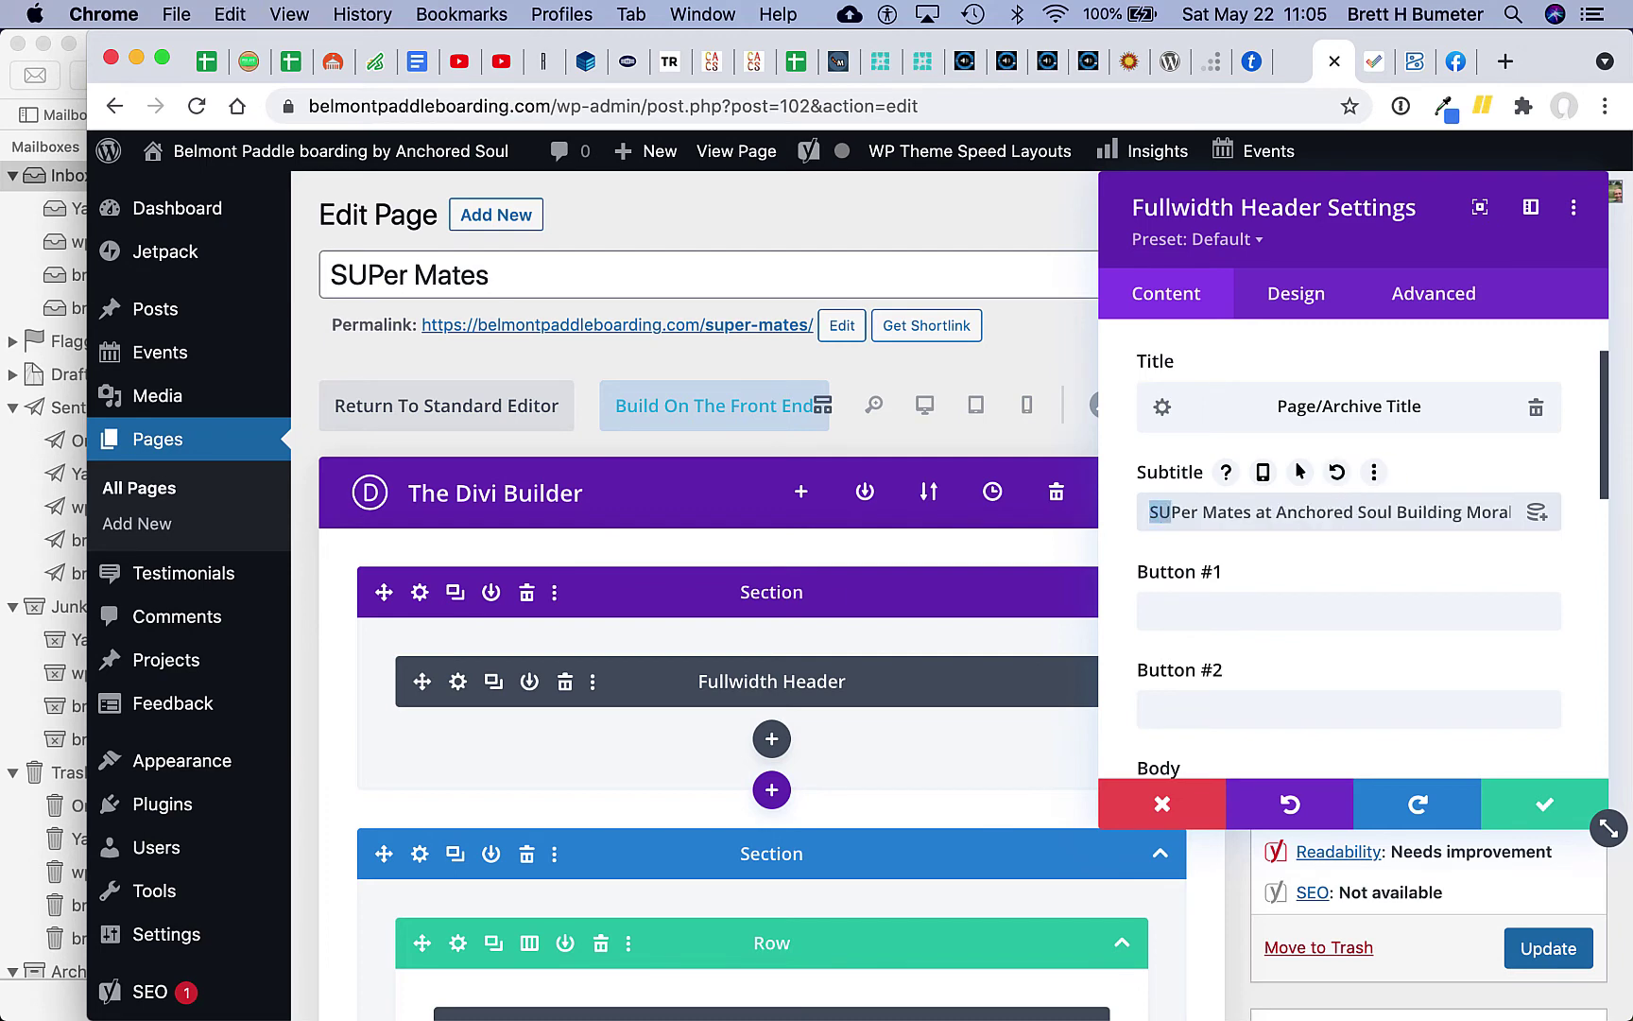
pyautogui.hotkey('shift', 'Right')
pyautogui.hotkey('shift', 'Right')
pyautogui.hotkey('shift', 'Right')
pyautogui.hotkey('shift', 'Right')
pyautogui.hotkey('shift', 'Right')
pyautogui.hotkey('shift', 'Right')
pyautogui.hotkey('shift', 'Right')
pyautogui.hotkey('shift', 'Right')
pyautogui.hotkey('shift', 'Right')
pyautogui.hotkey('shift', 'Right')
pyautogui.hotkey('shift', 'Right')
pyautogui.hotkey('shift', 'Right')
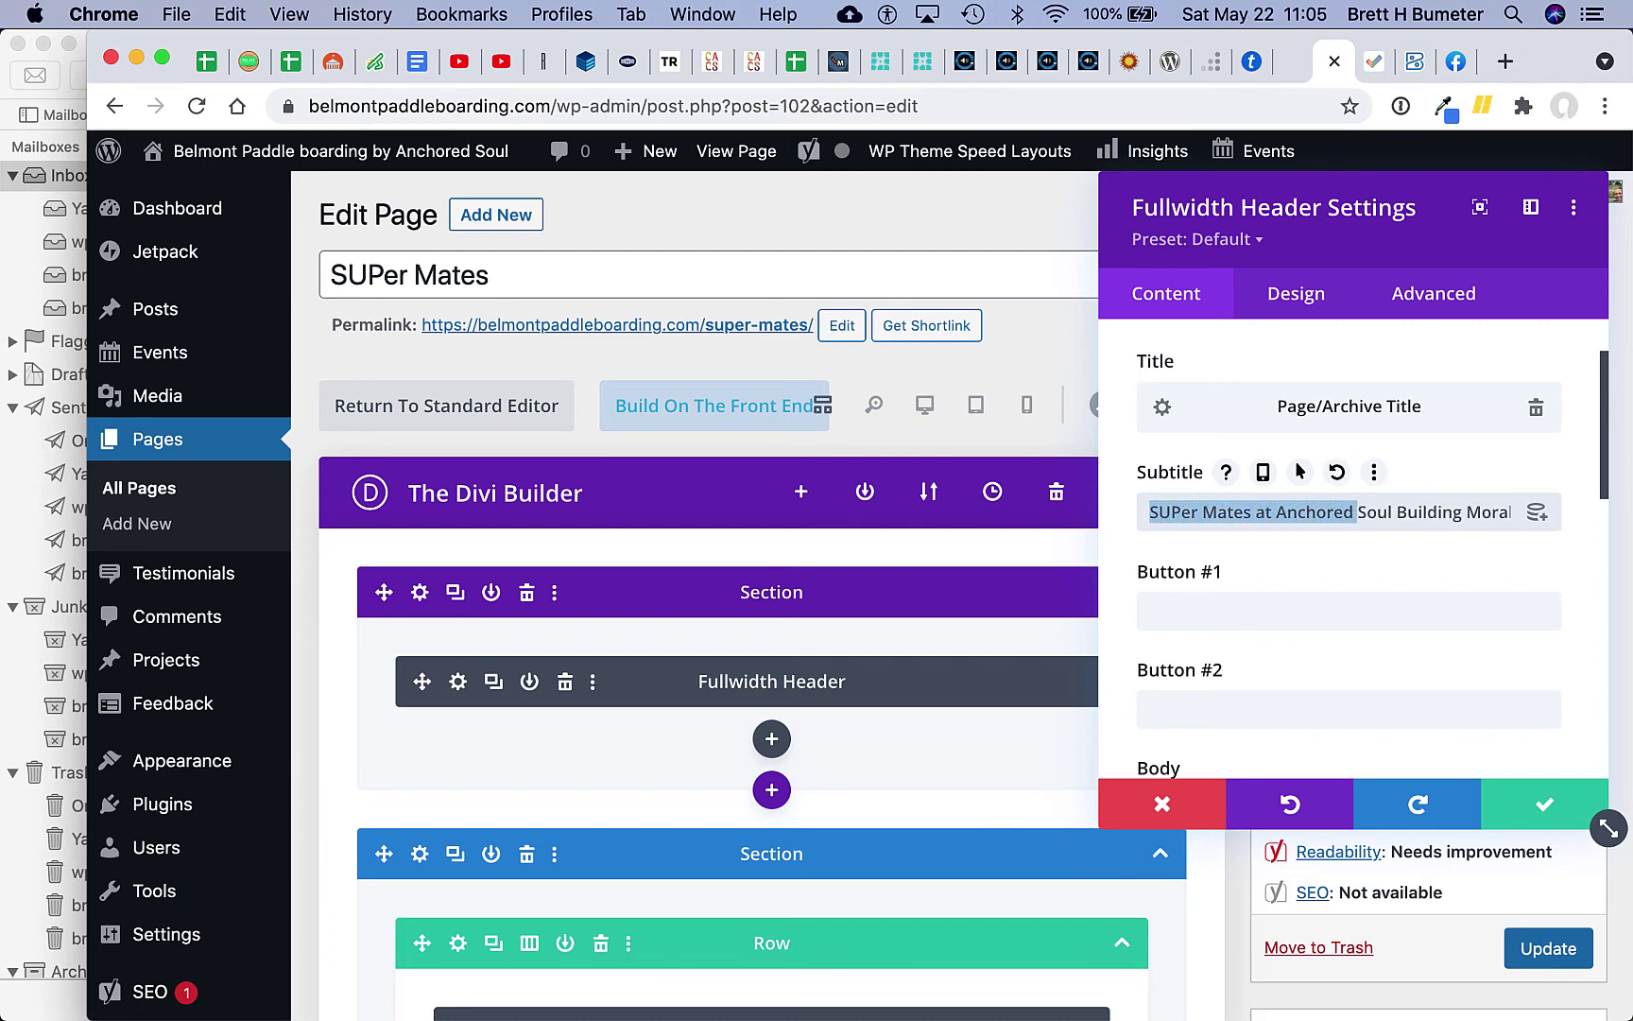
pyautogui.press('BackSpace')
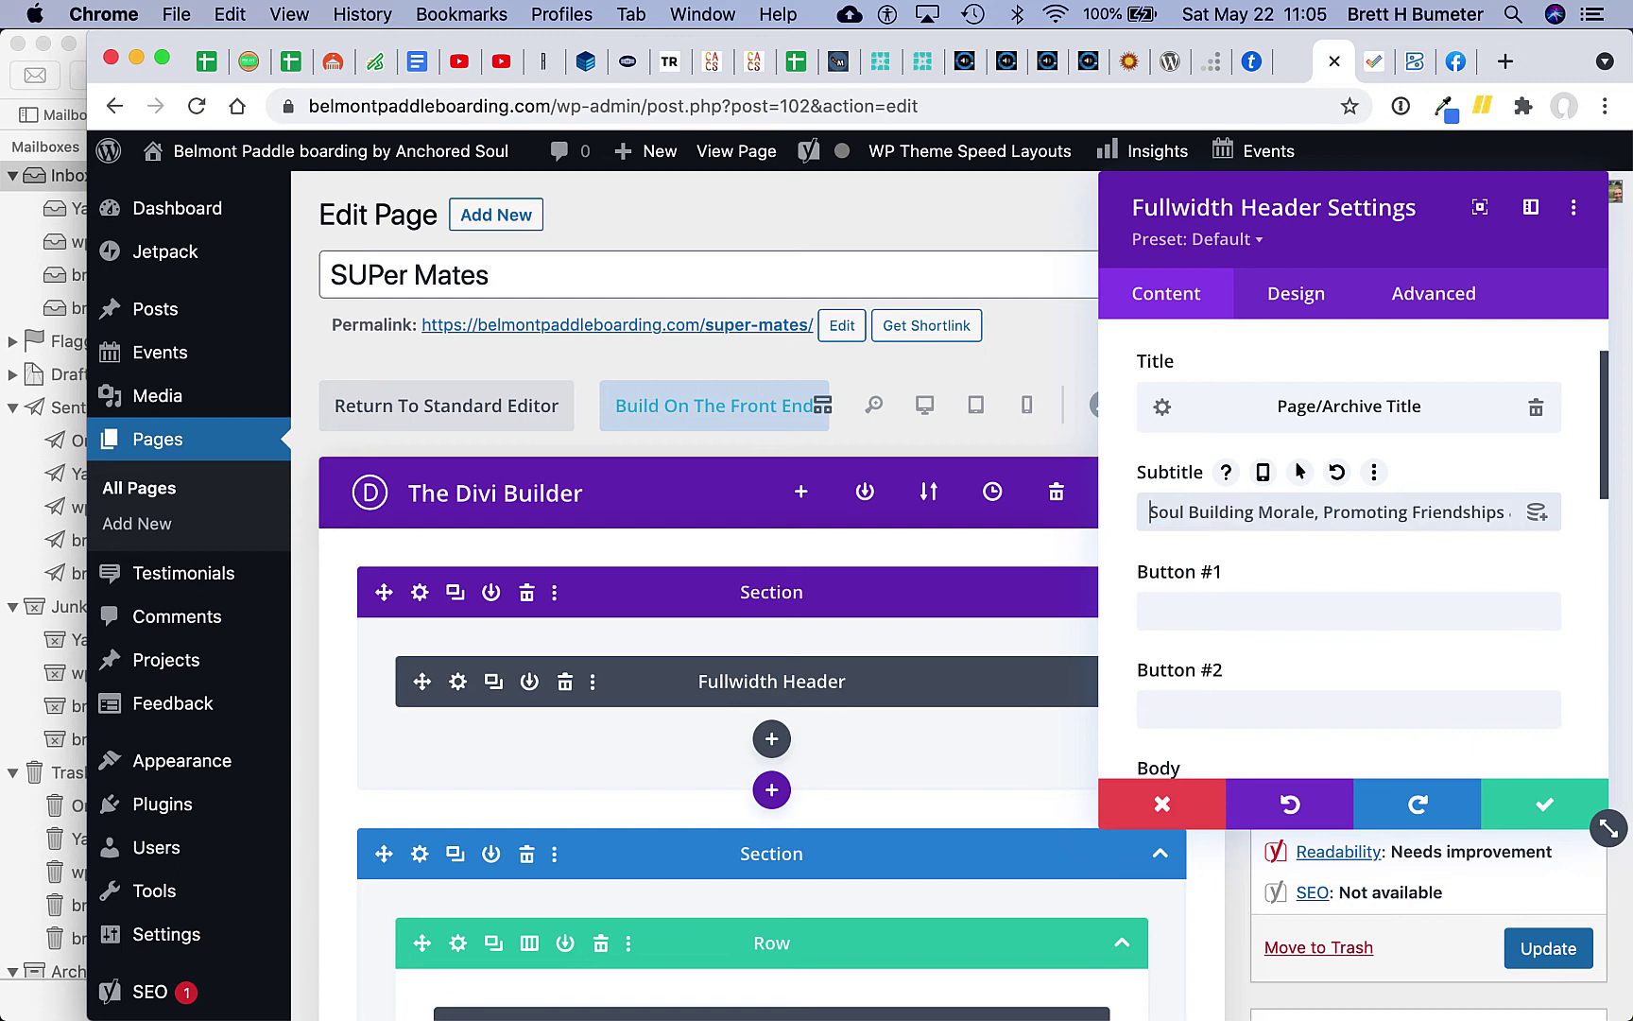
pyautogui.click(1530, 803)
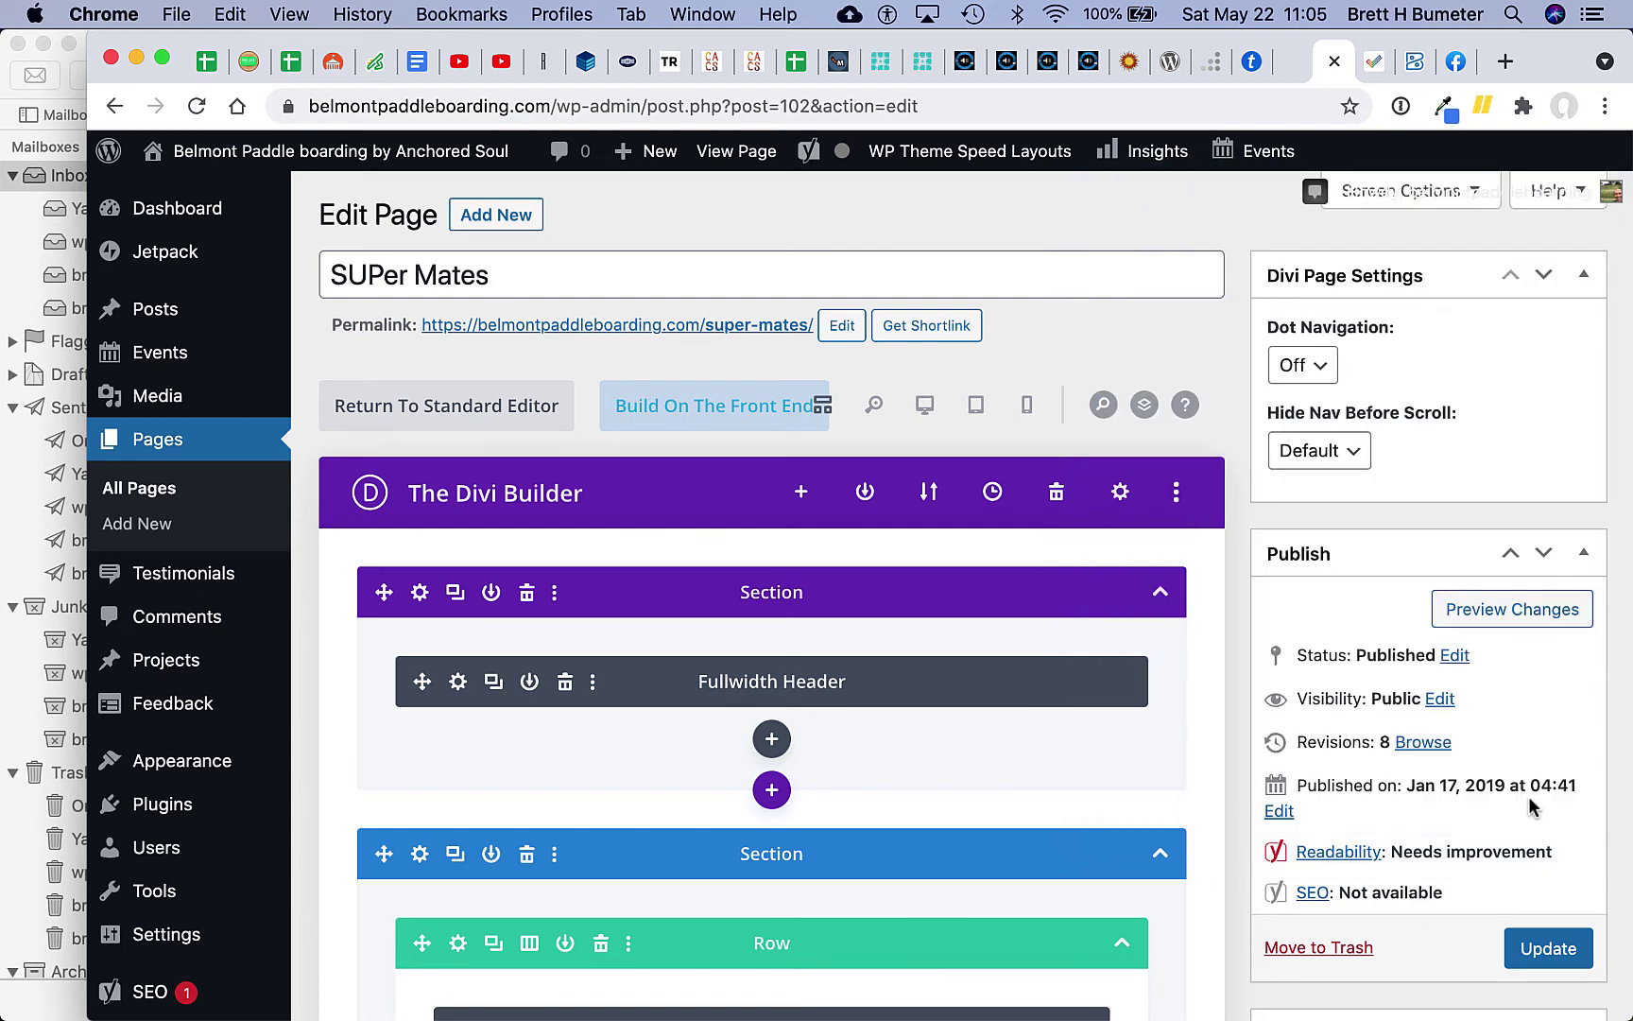
# Step: Switch the Divi Builder to desktop view and review the title and subtitle over the header photo
pyautogui.click(926, 408)
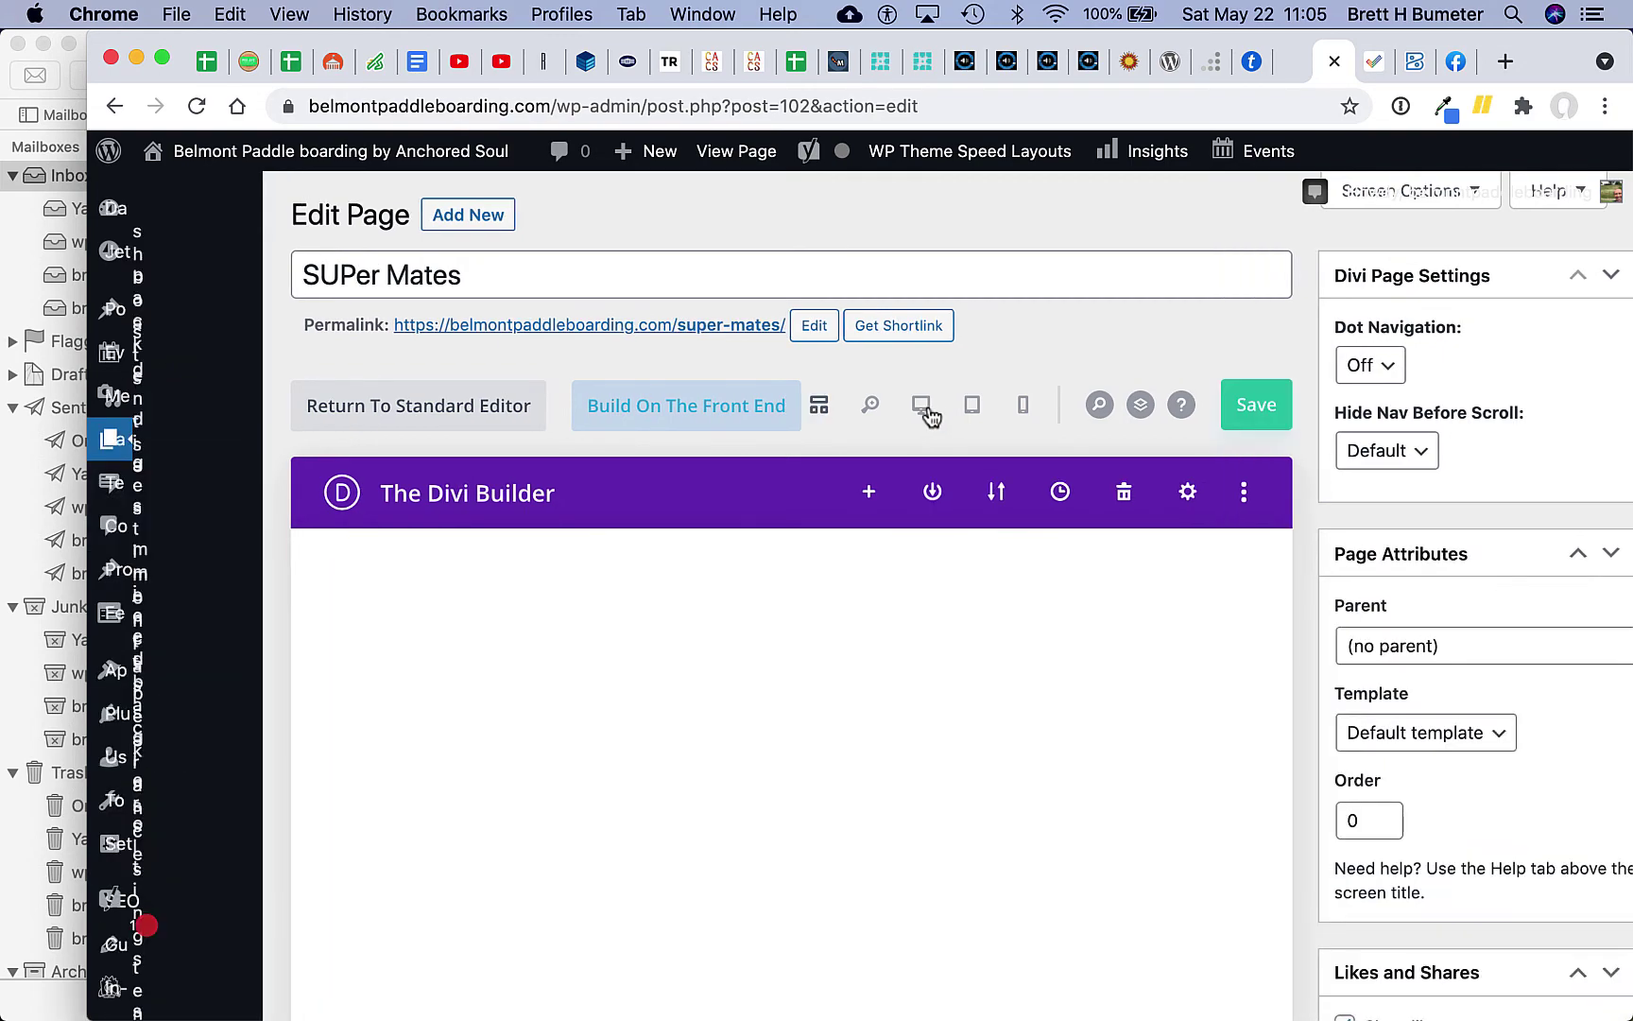
pyautogui.scroll(-20, 1098, 720)
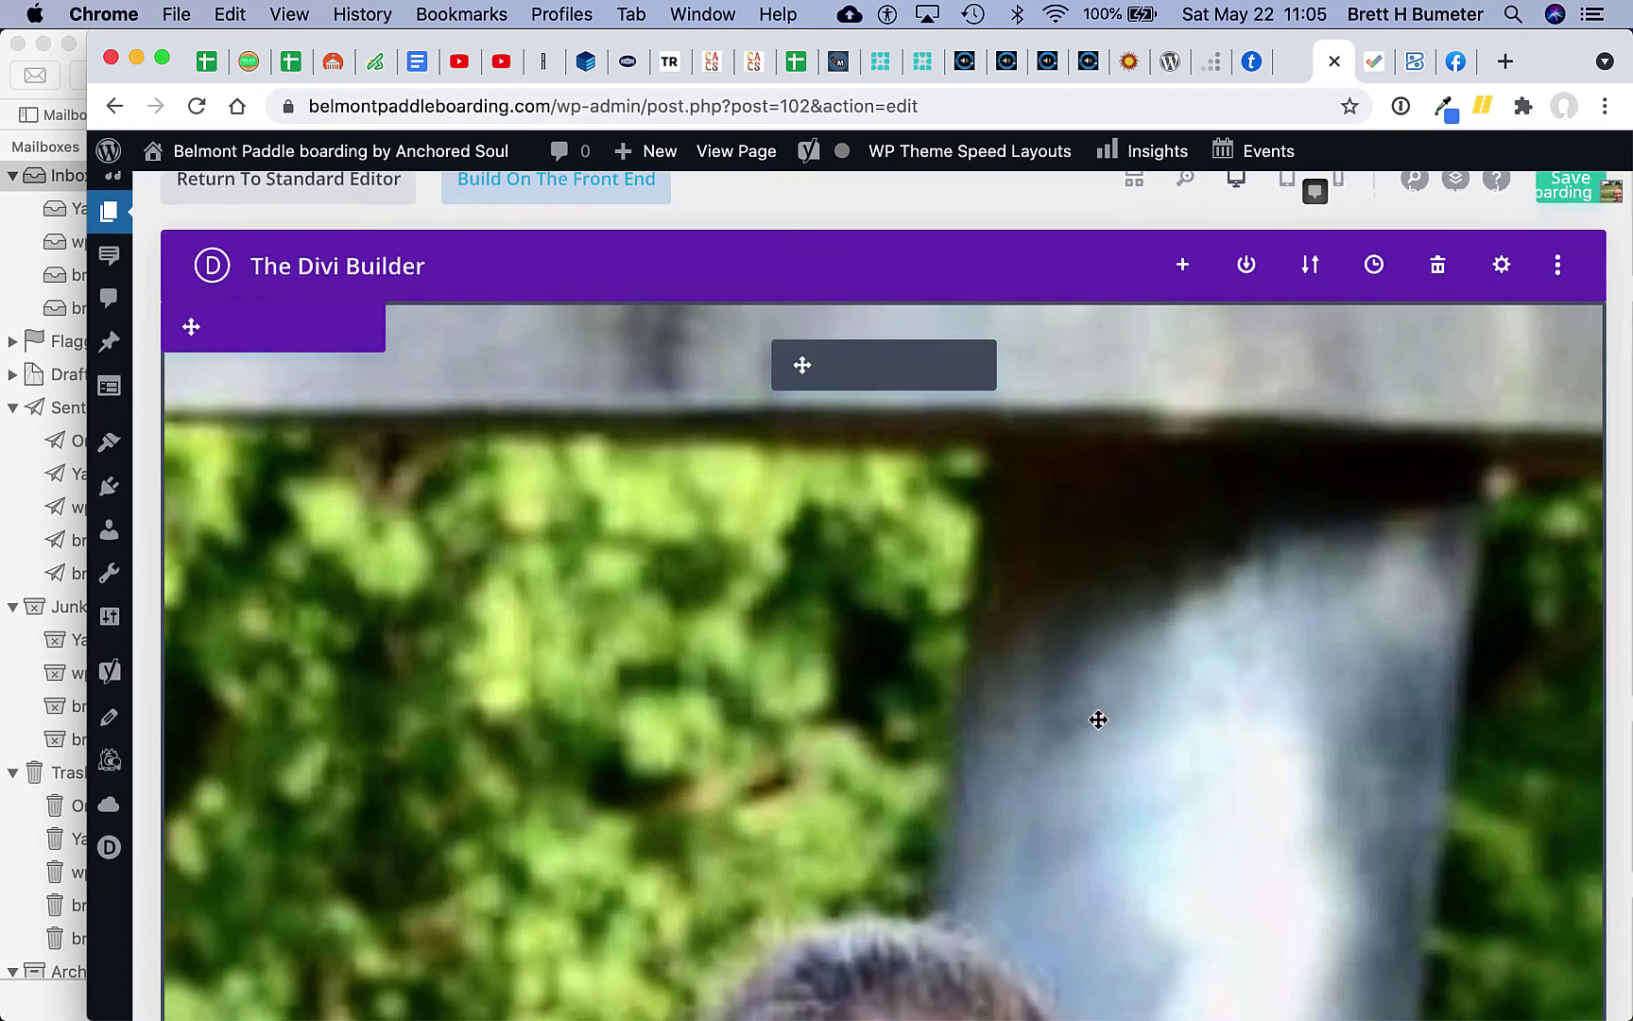
pyautogui.scroll(10, 1098, 720)
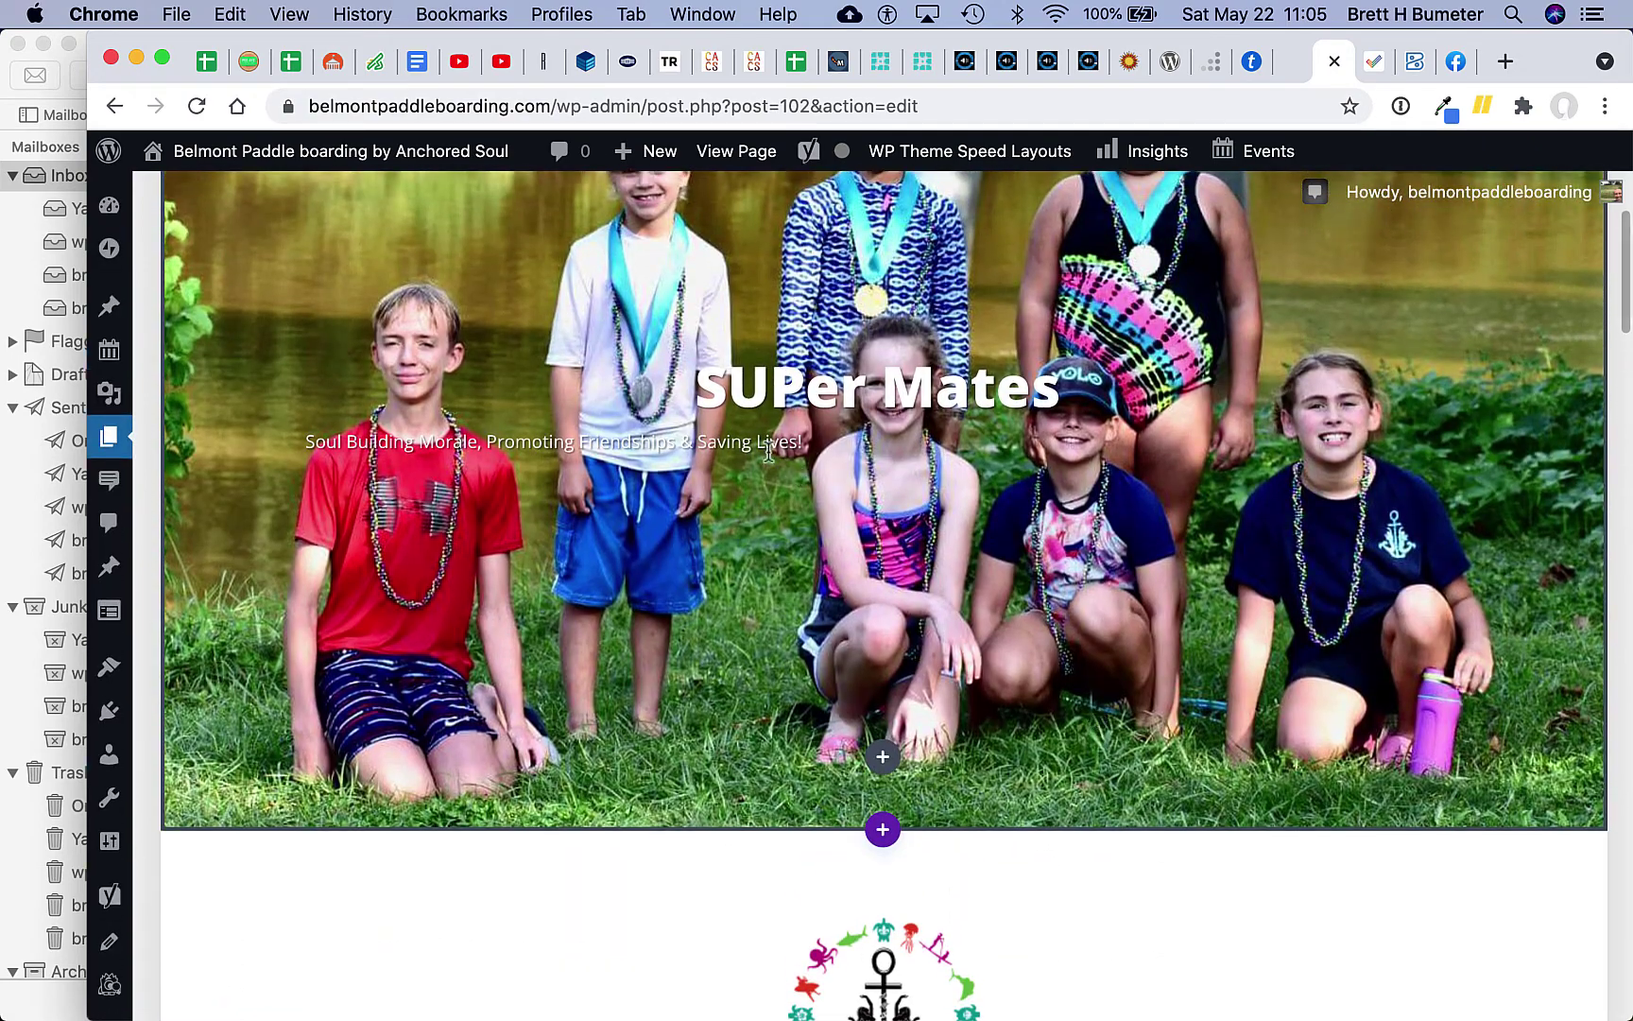
pyautogui.scroll(6, 948, 524)
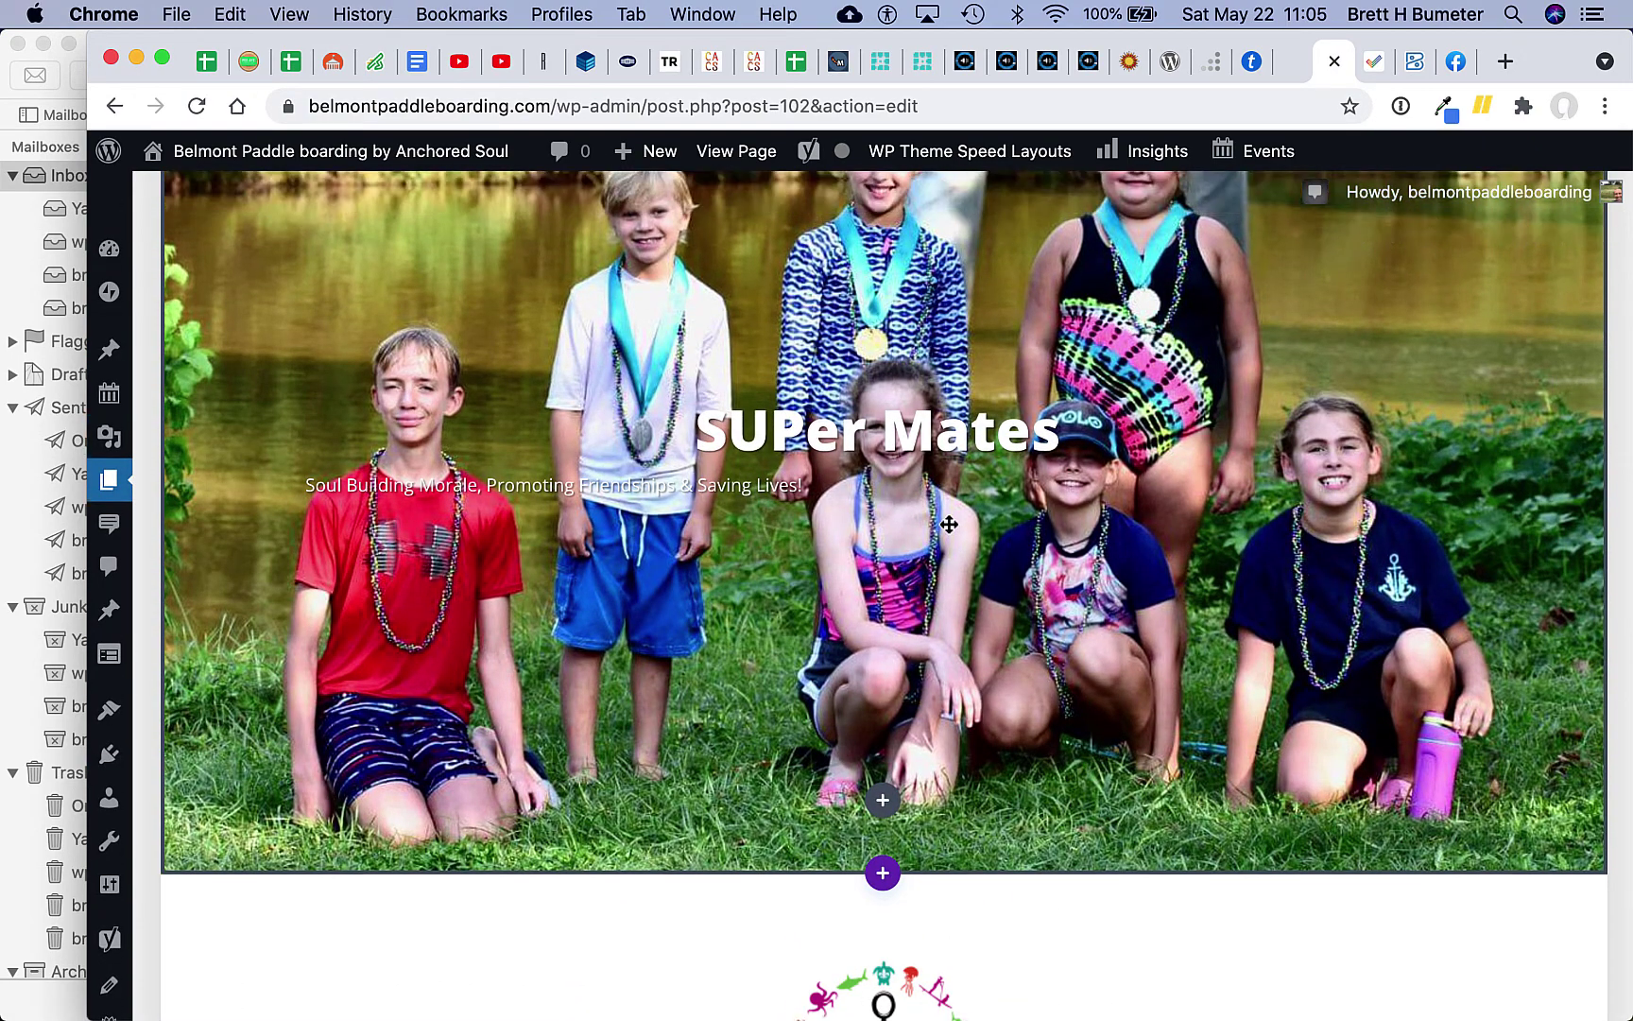
pyautogui.scroll(-4, 775, 620)
pyautogui.moveTo(775, 620)
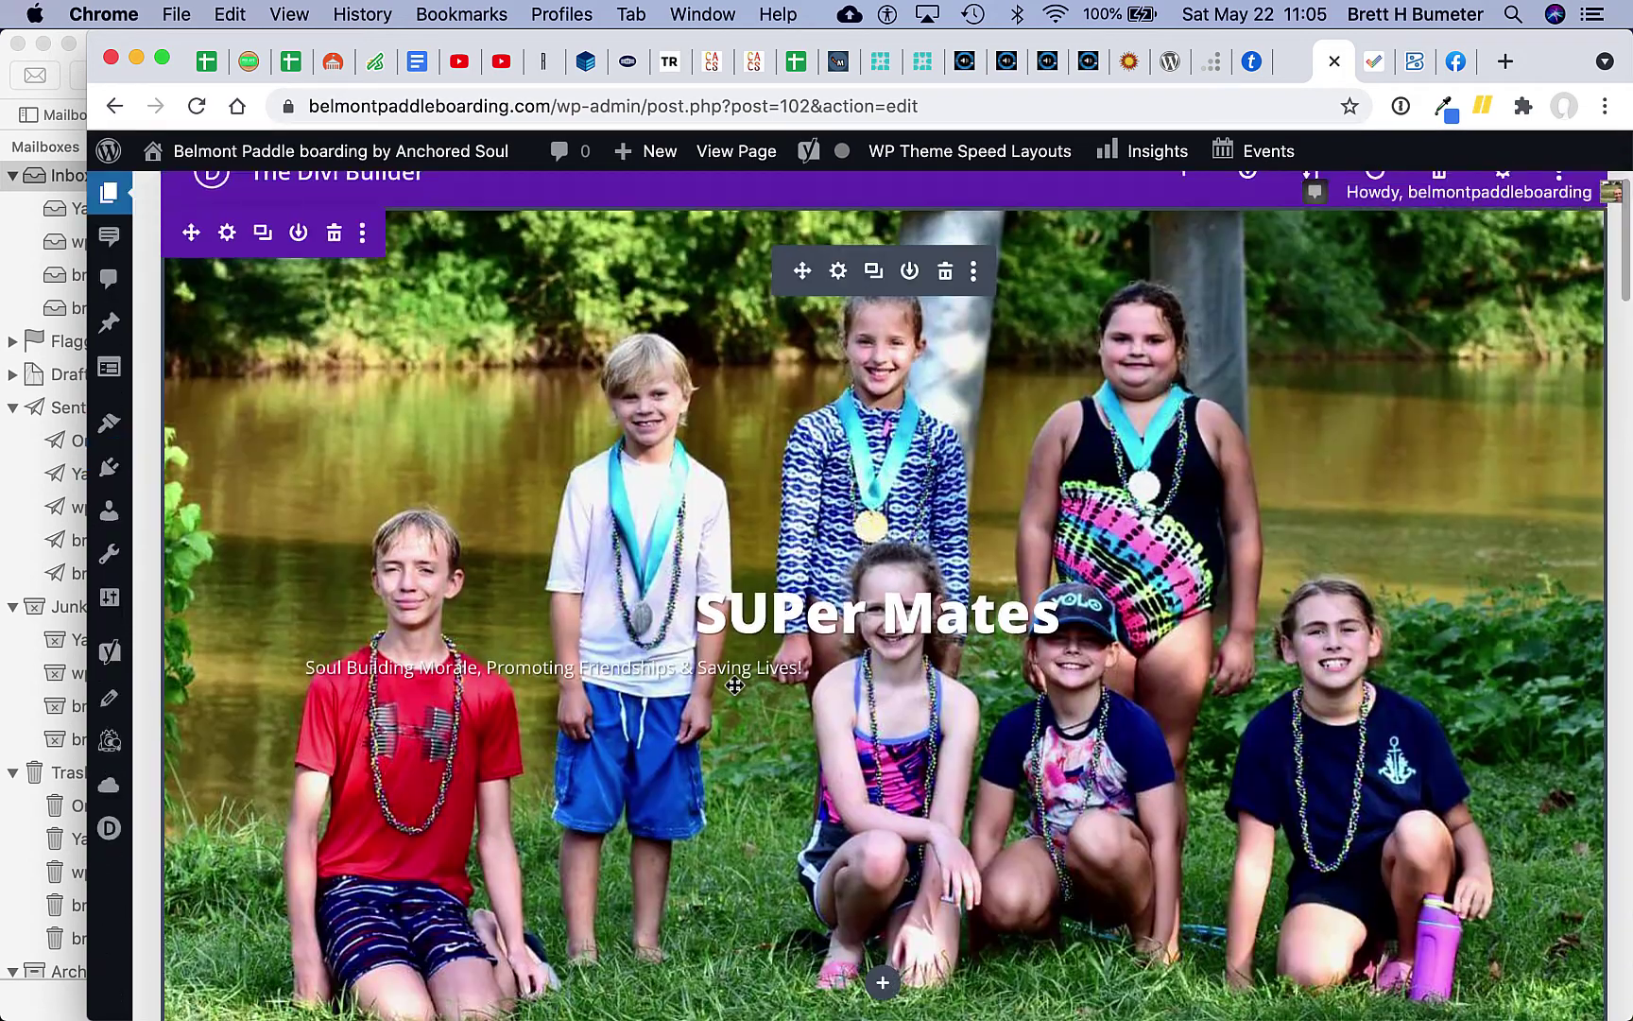
# Step: In the Fullwidth Header's design settings, center the subtitle text and set its font weight to Semi Bold
pyautogui.click(839, 272)
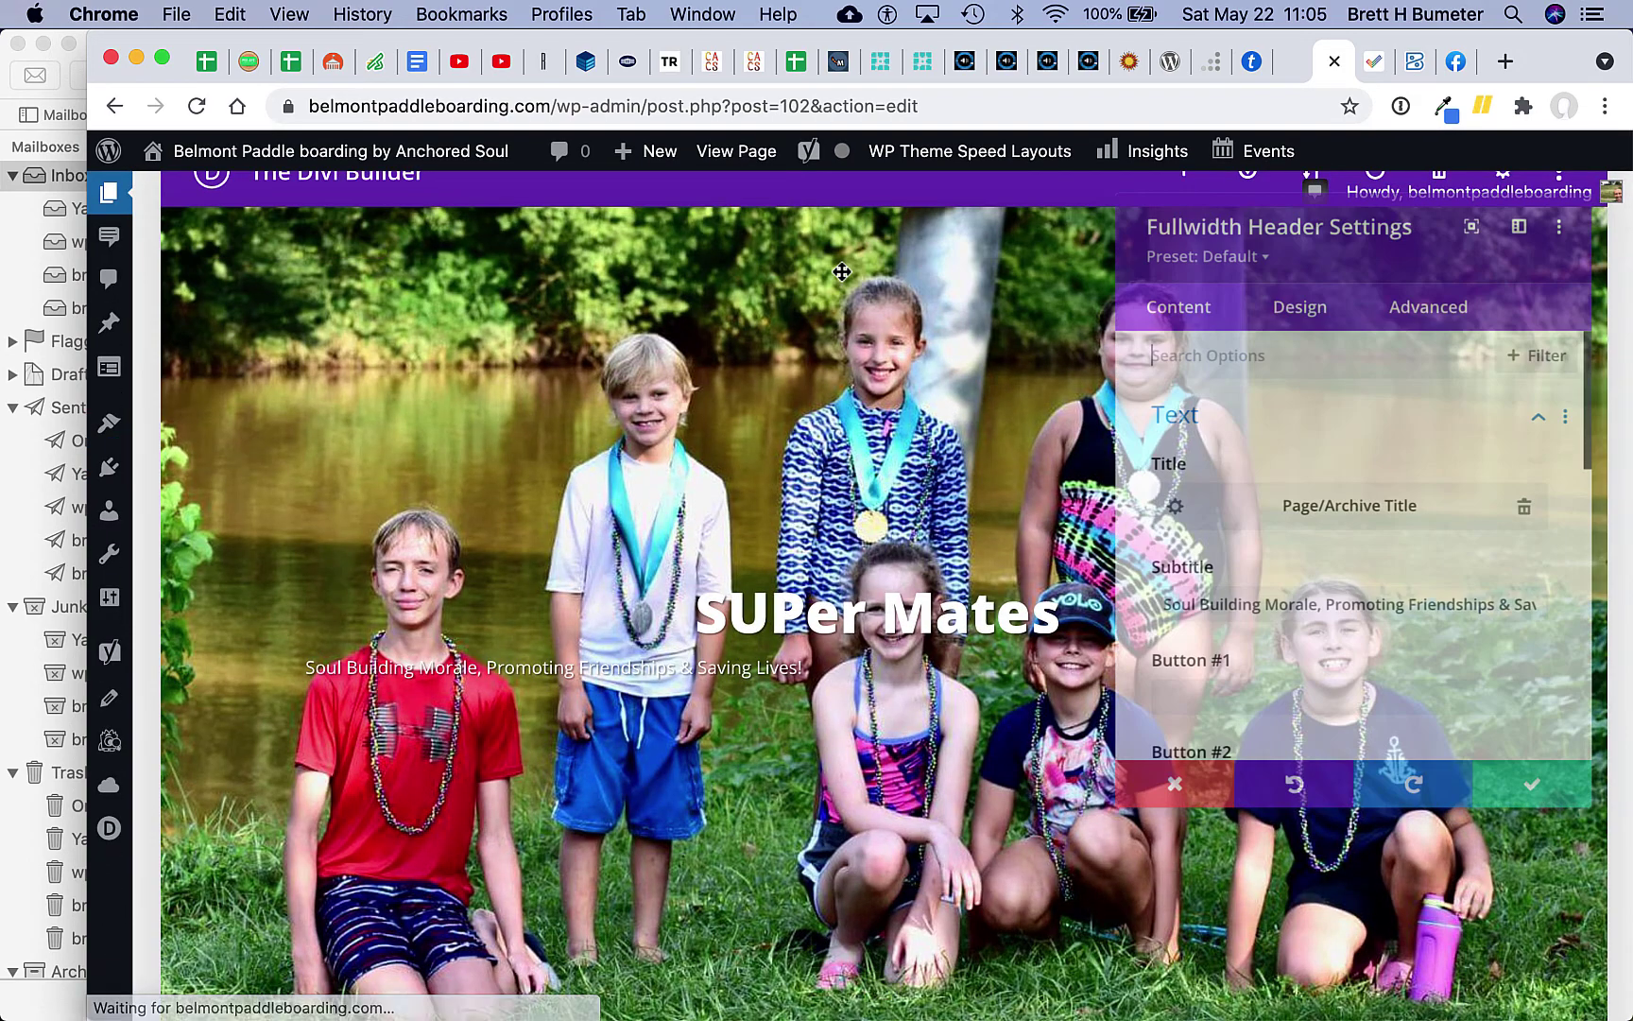
pyautogui.click(1297, 296)
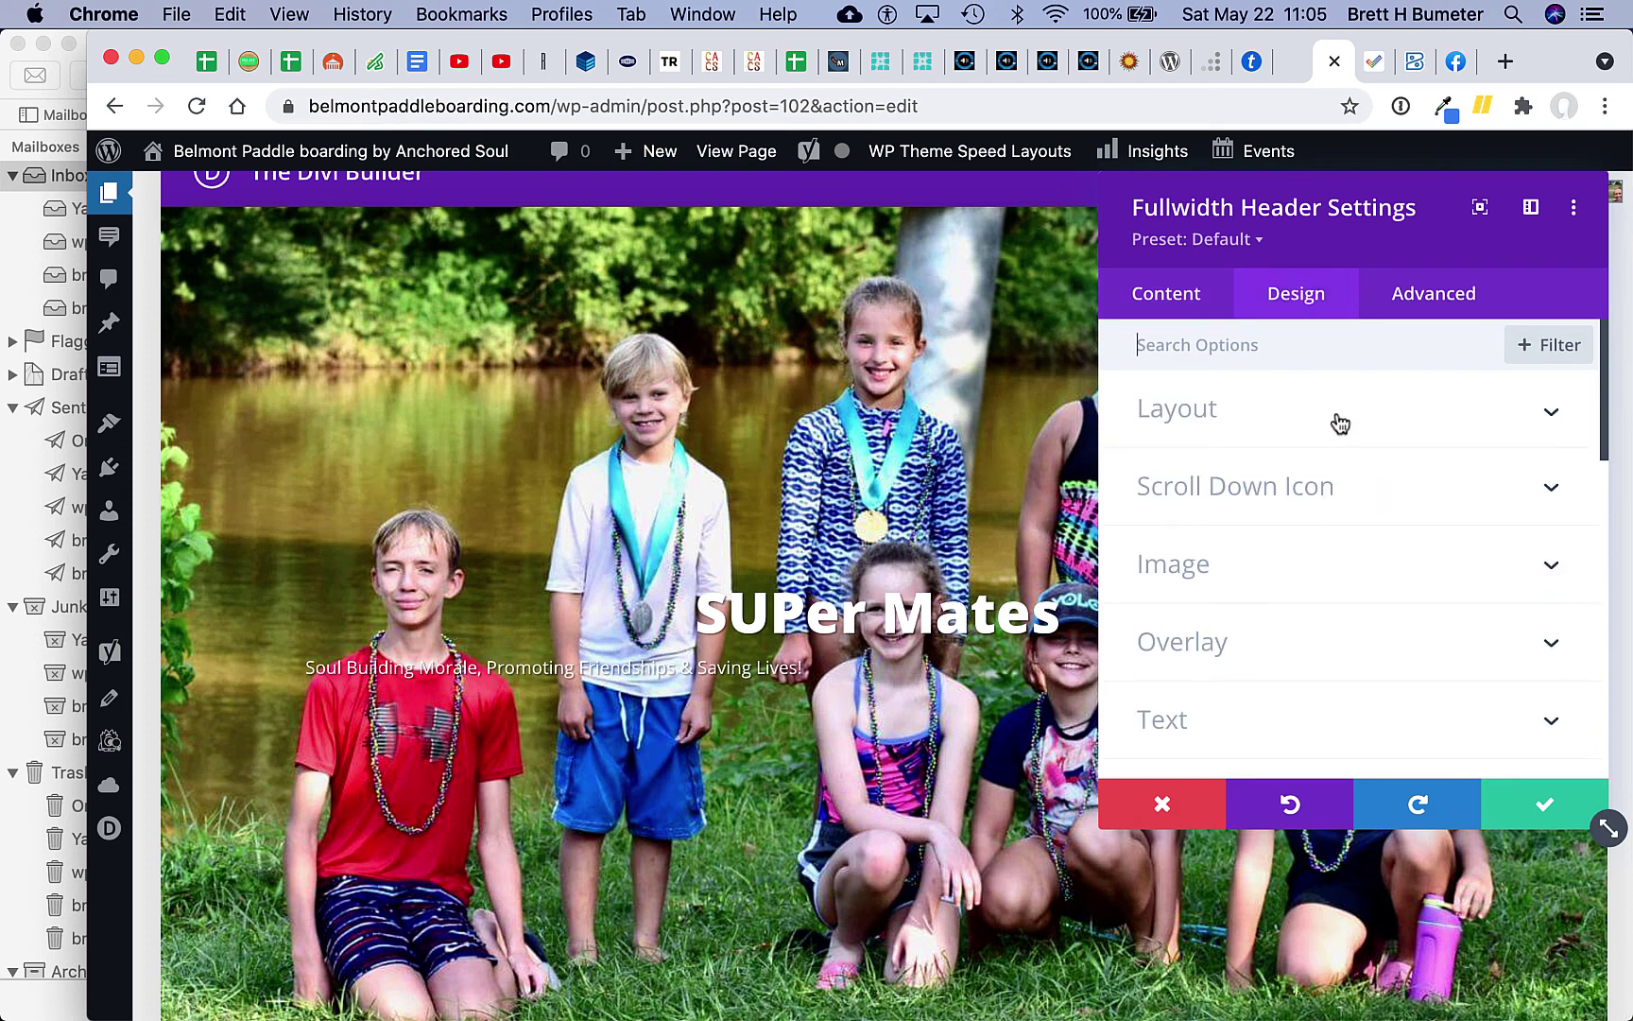
pyautogui.scroll(-3, 1338, 426)
pyautogui.scroll(-3, 1368, 661)
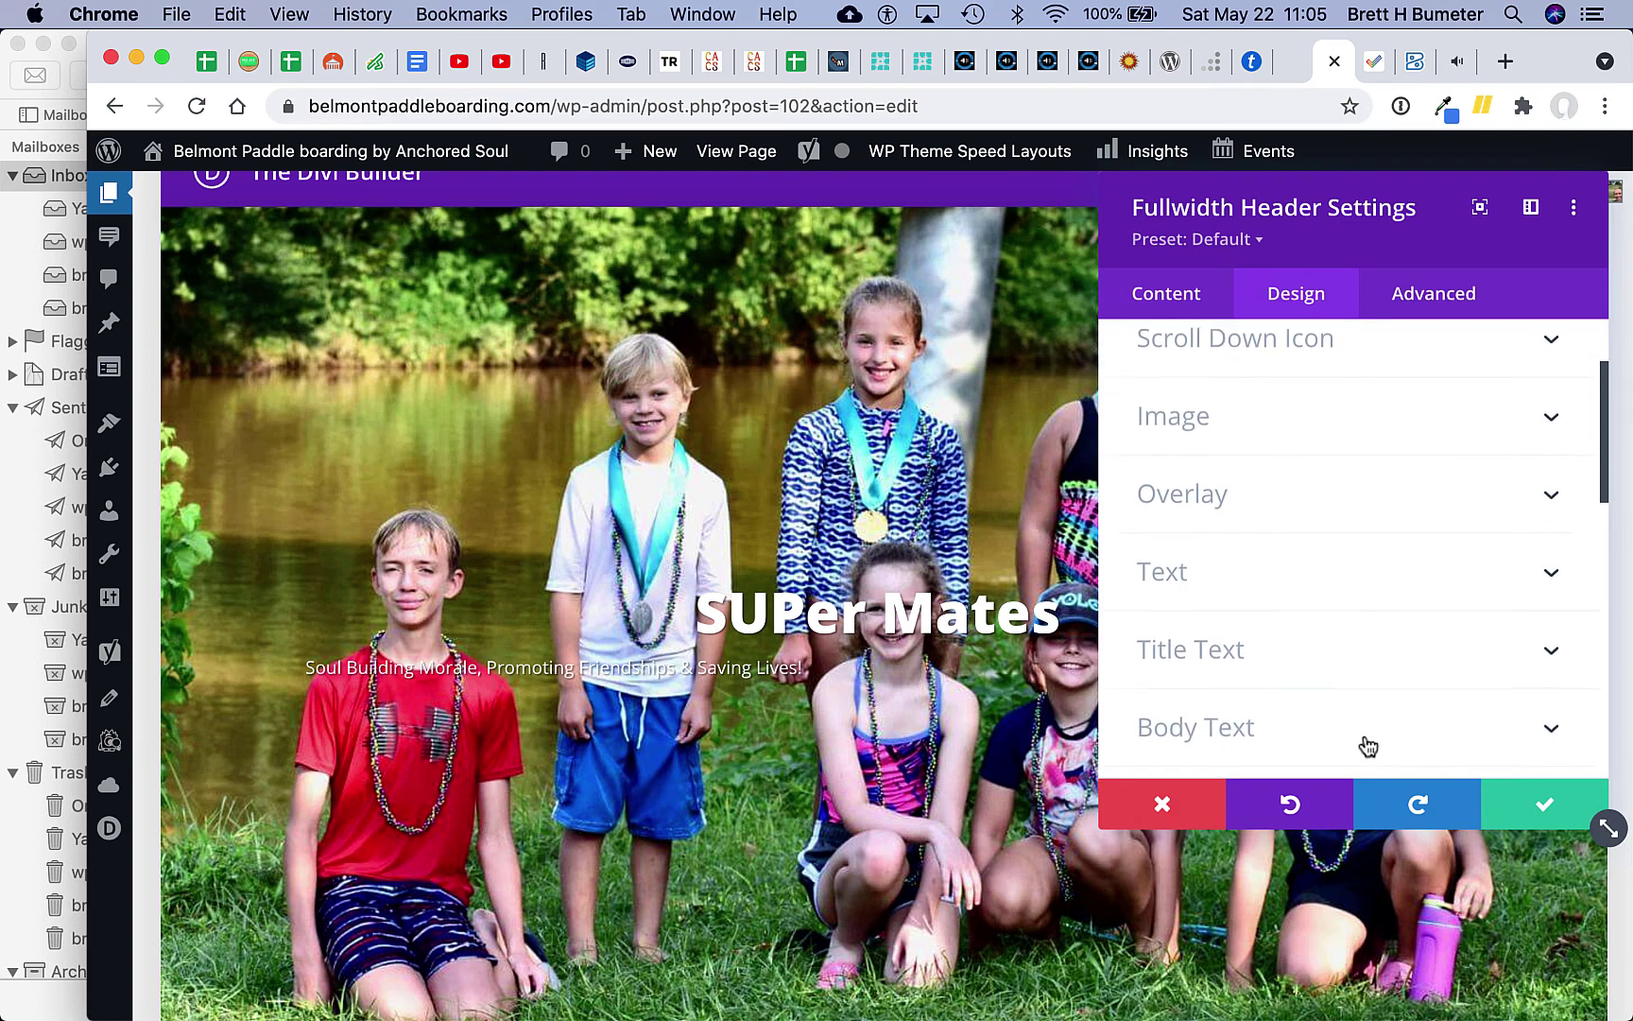
pyautogui.click(1367, 687)
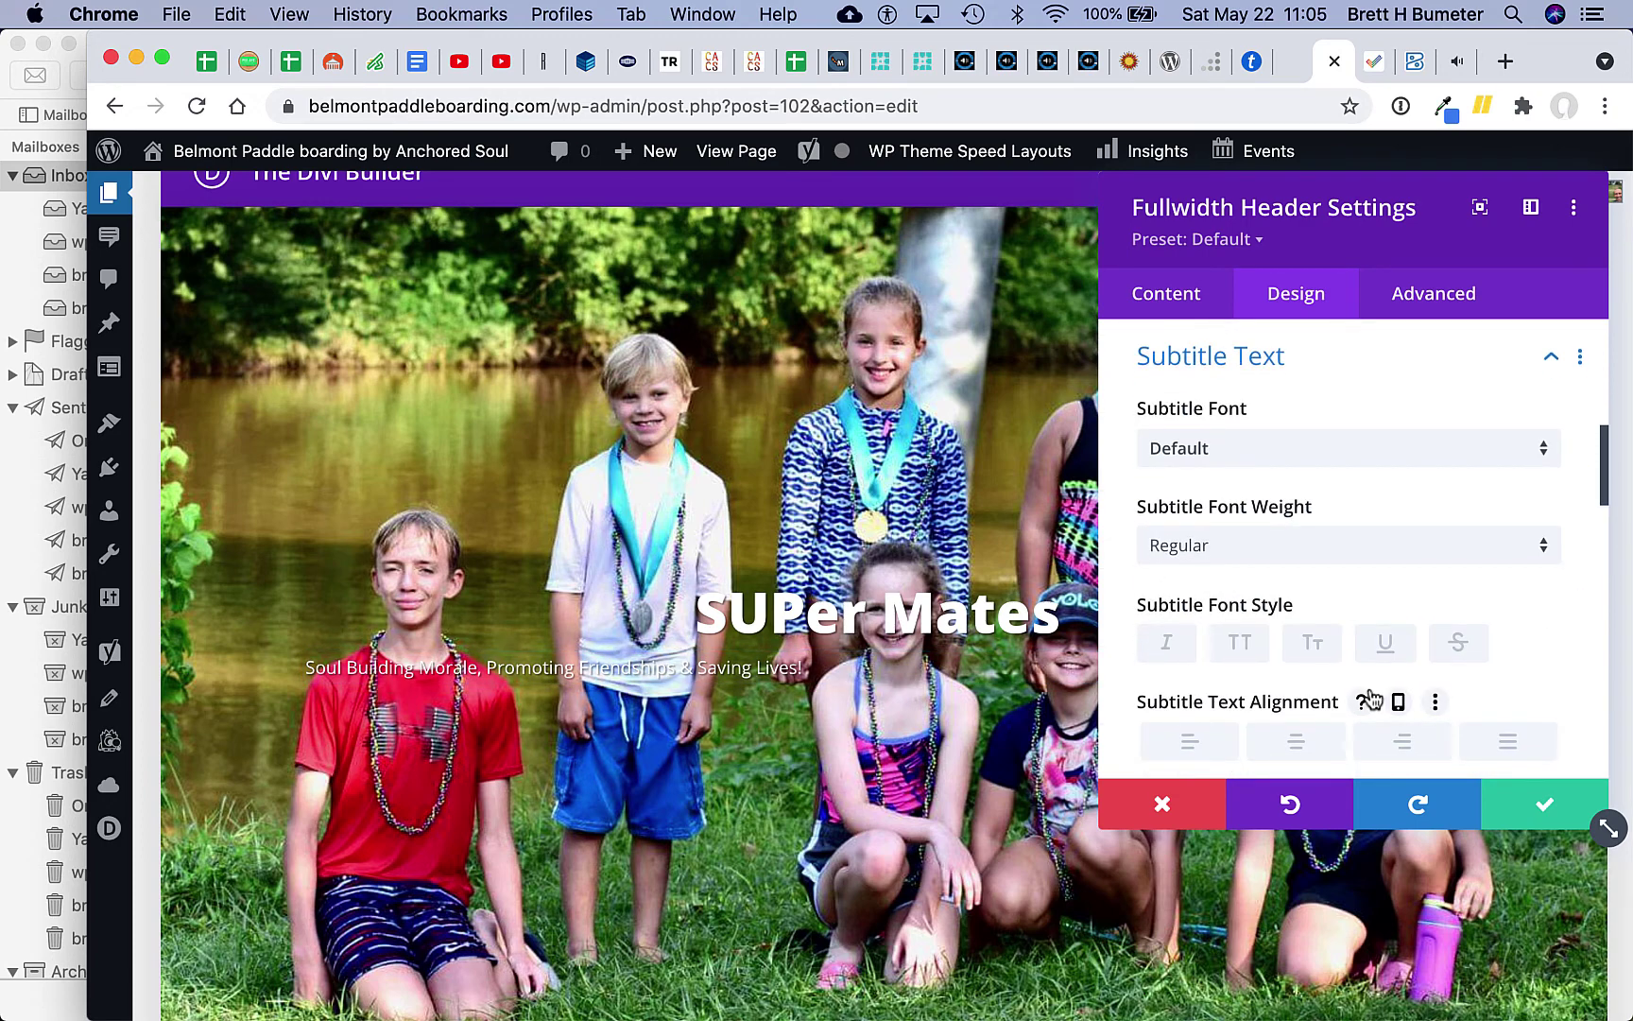
pyautogui.click(1296, 743)
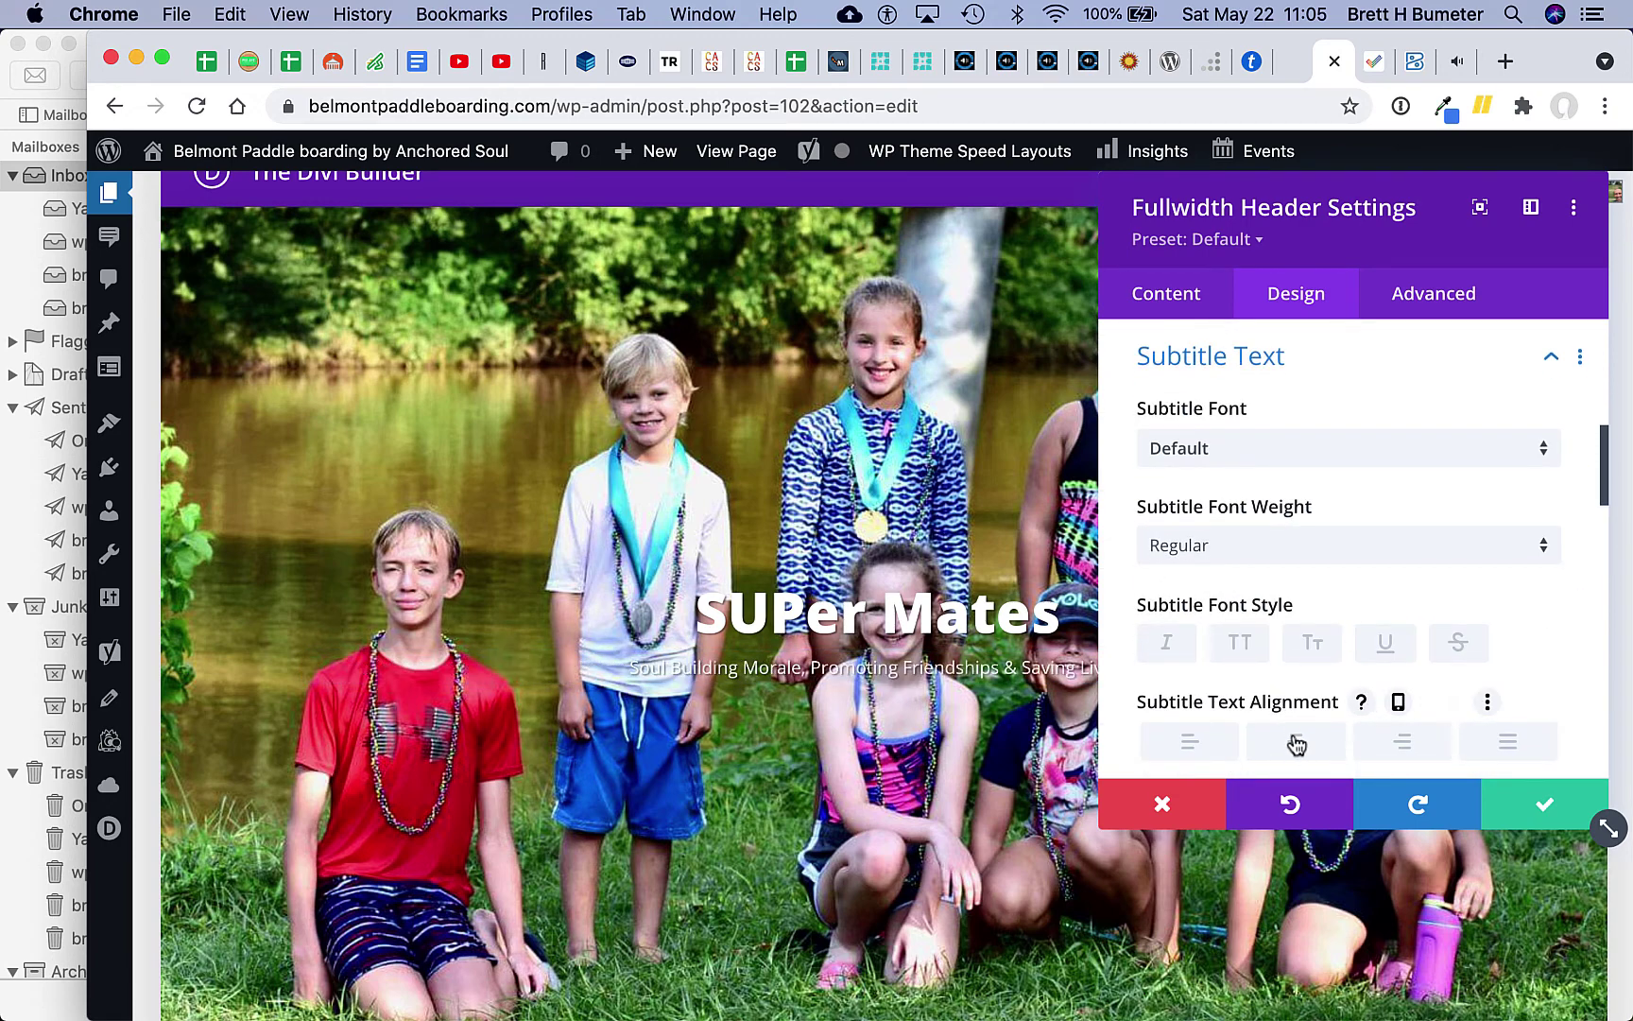
pyautogui.click(1497, 548)
pyautogui.click(1334, 659)
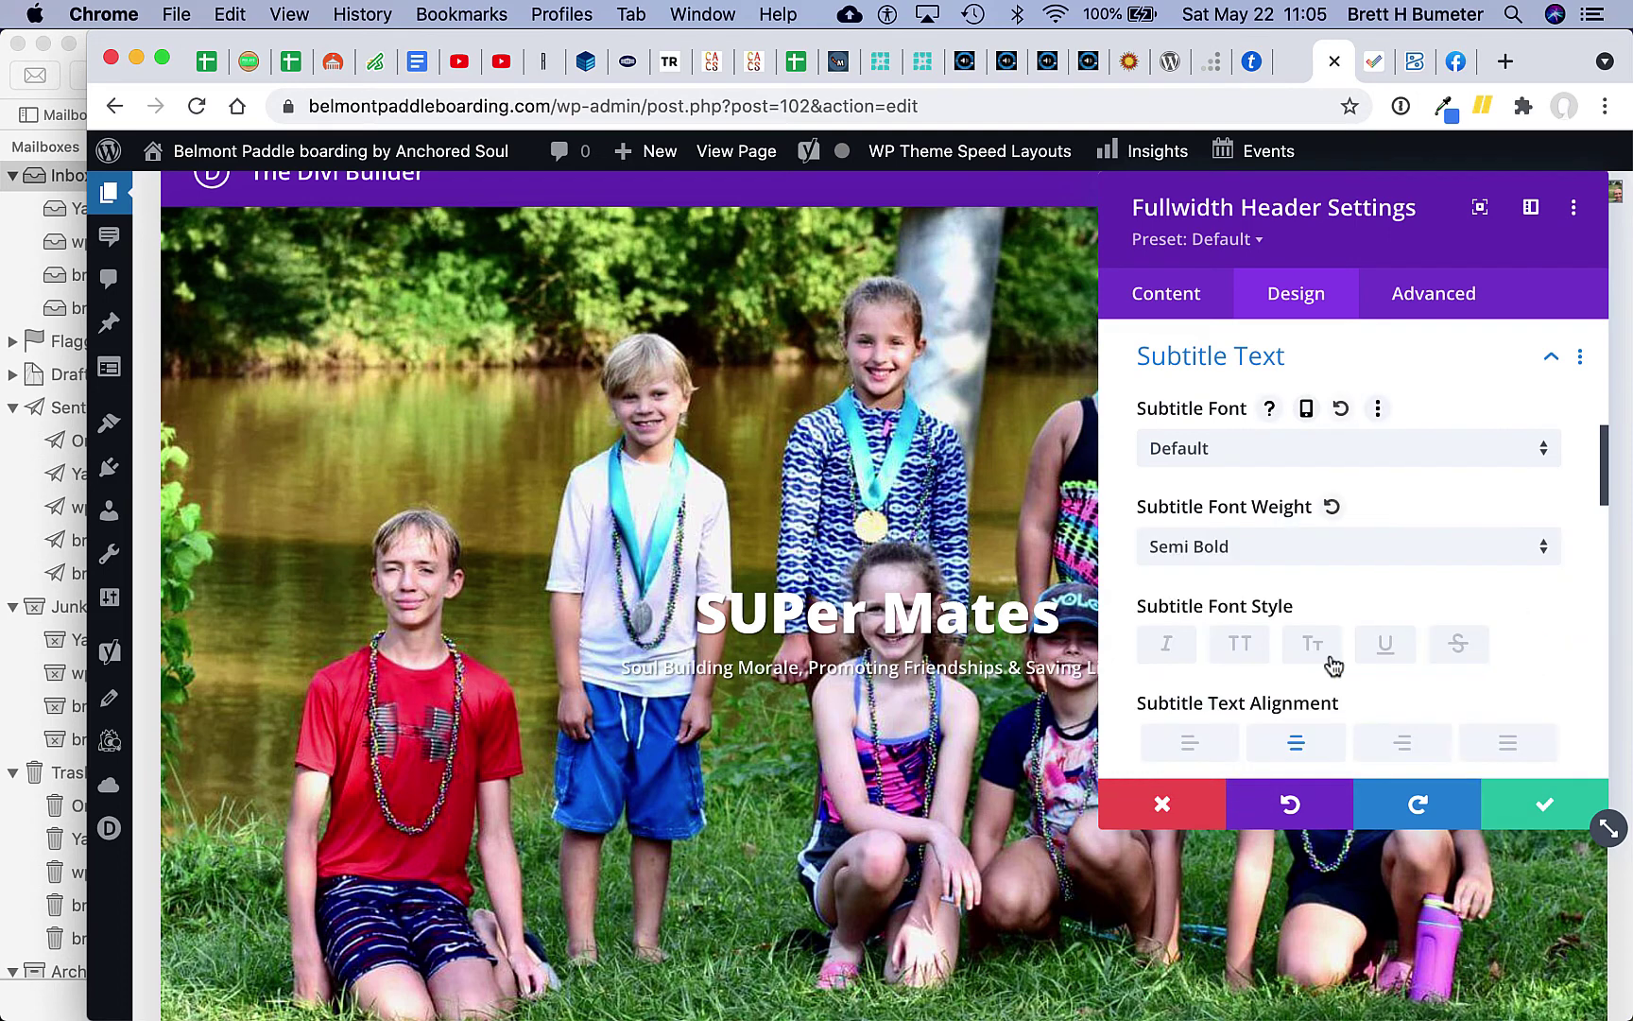
# Step: Set the header's subtitle text size to 23px
pyautogui.scroll(-5, 1538, 626)
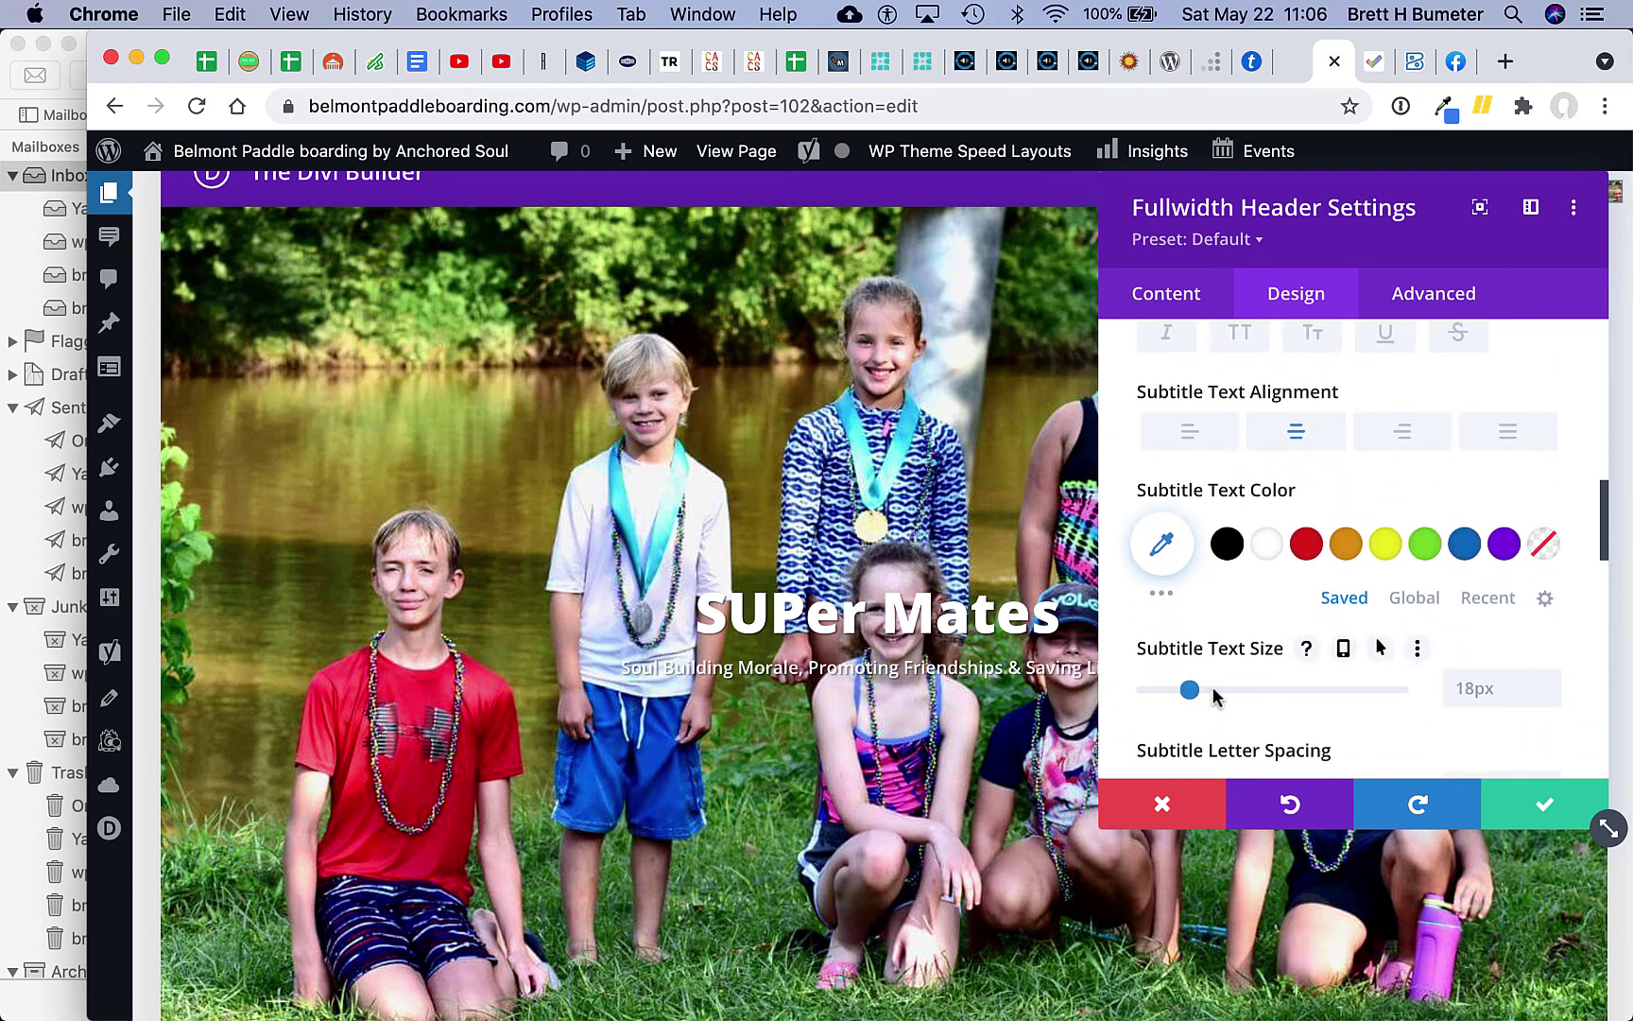
pyautogui.click(1215, 691)
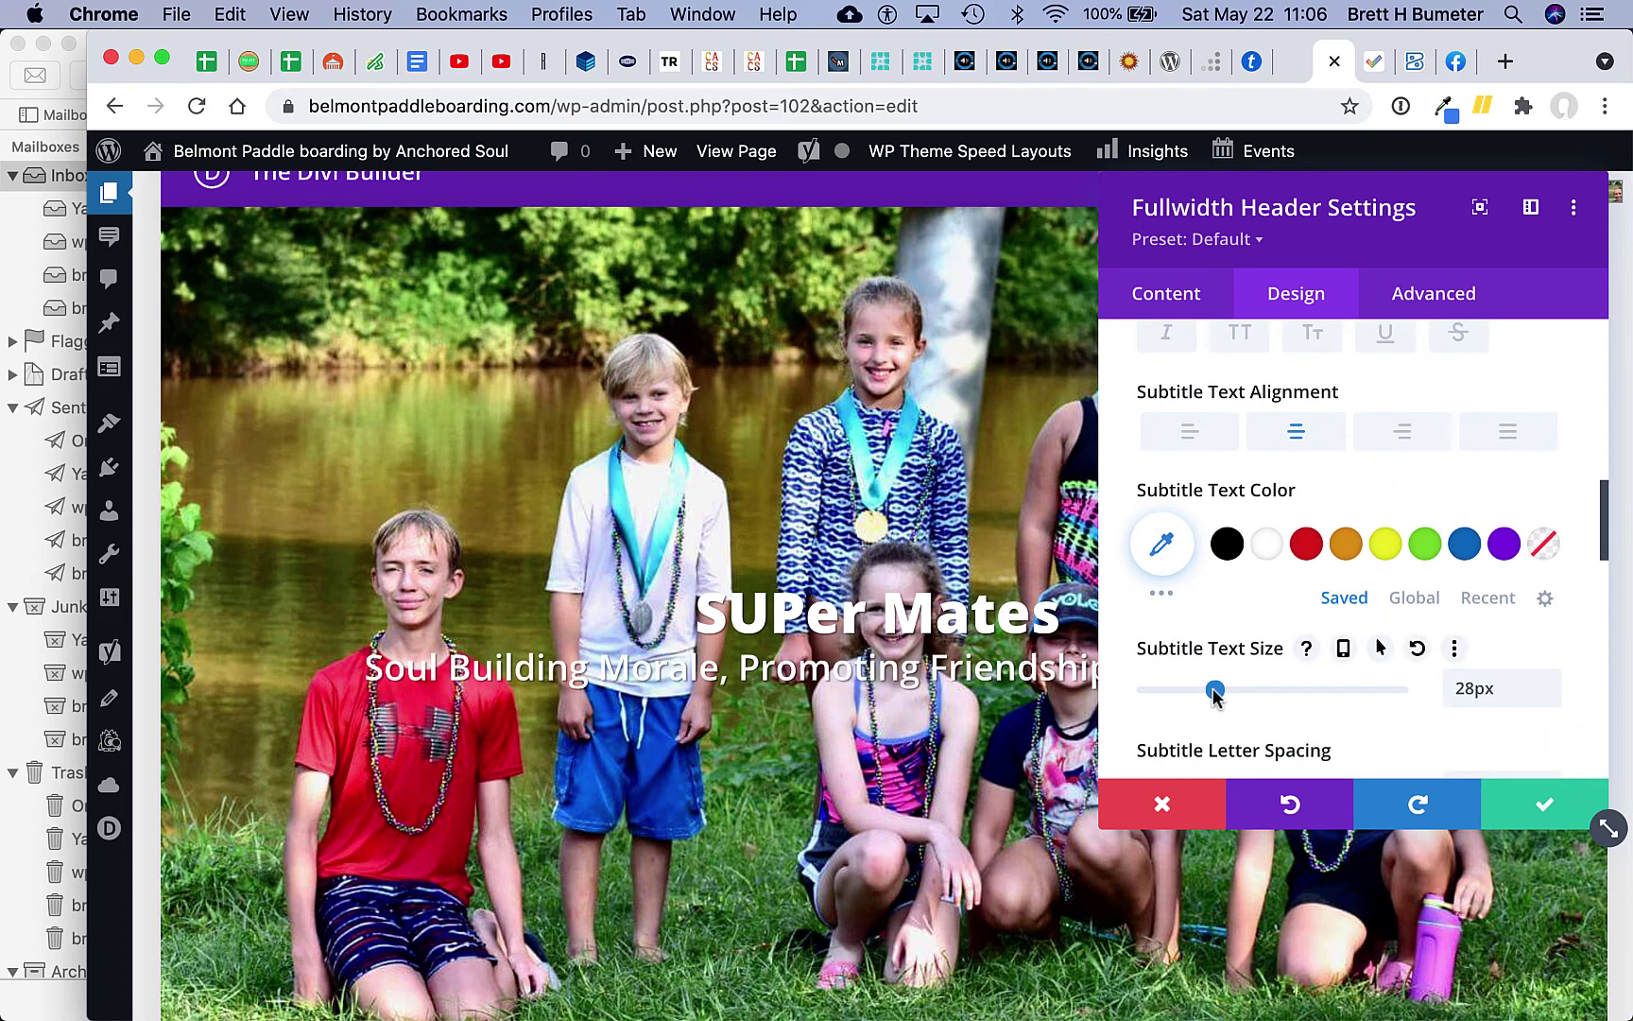
pyautogui.moveTo(1214, 691); pyautogui.dragTo(1202, 692)
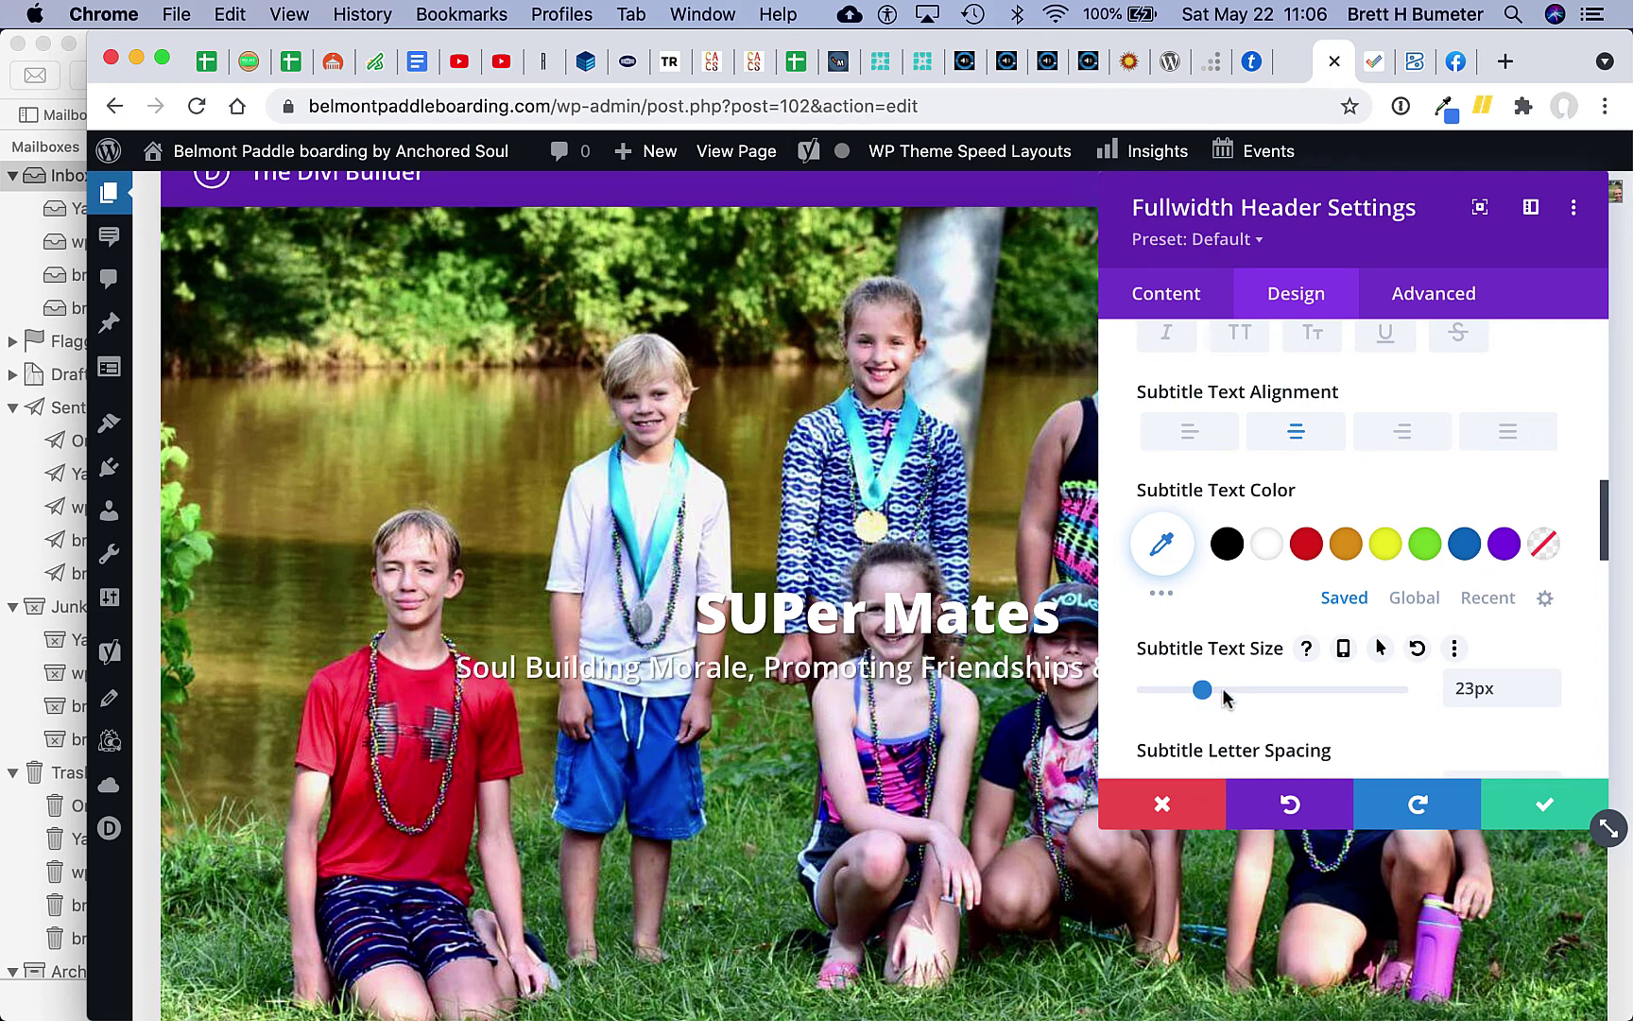
# Step: Give the subtitle the third text shadow style with 0.25em horizontal length and 0.16em blur strength, and save the module settings
pyautogui.scroll(-4, 1396, 699)
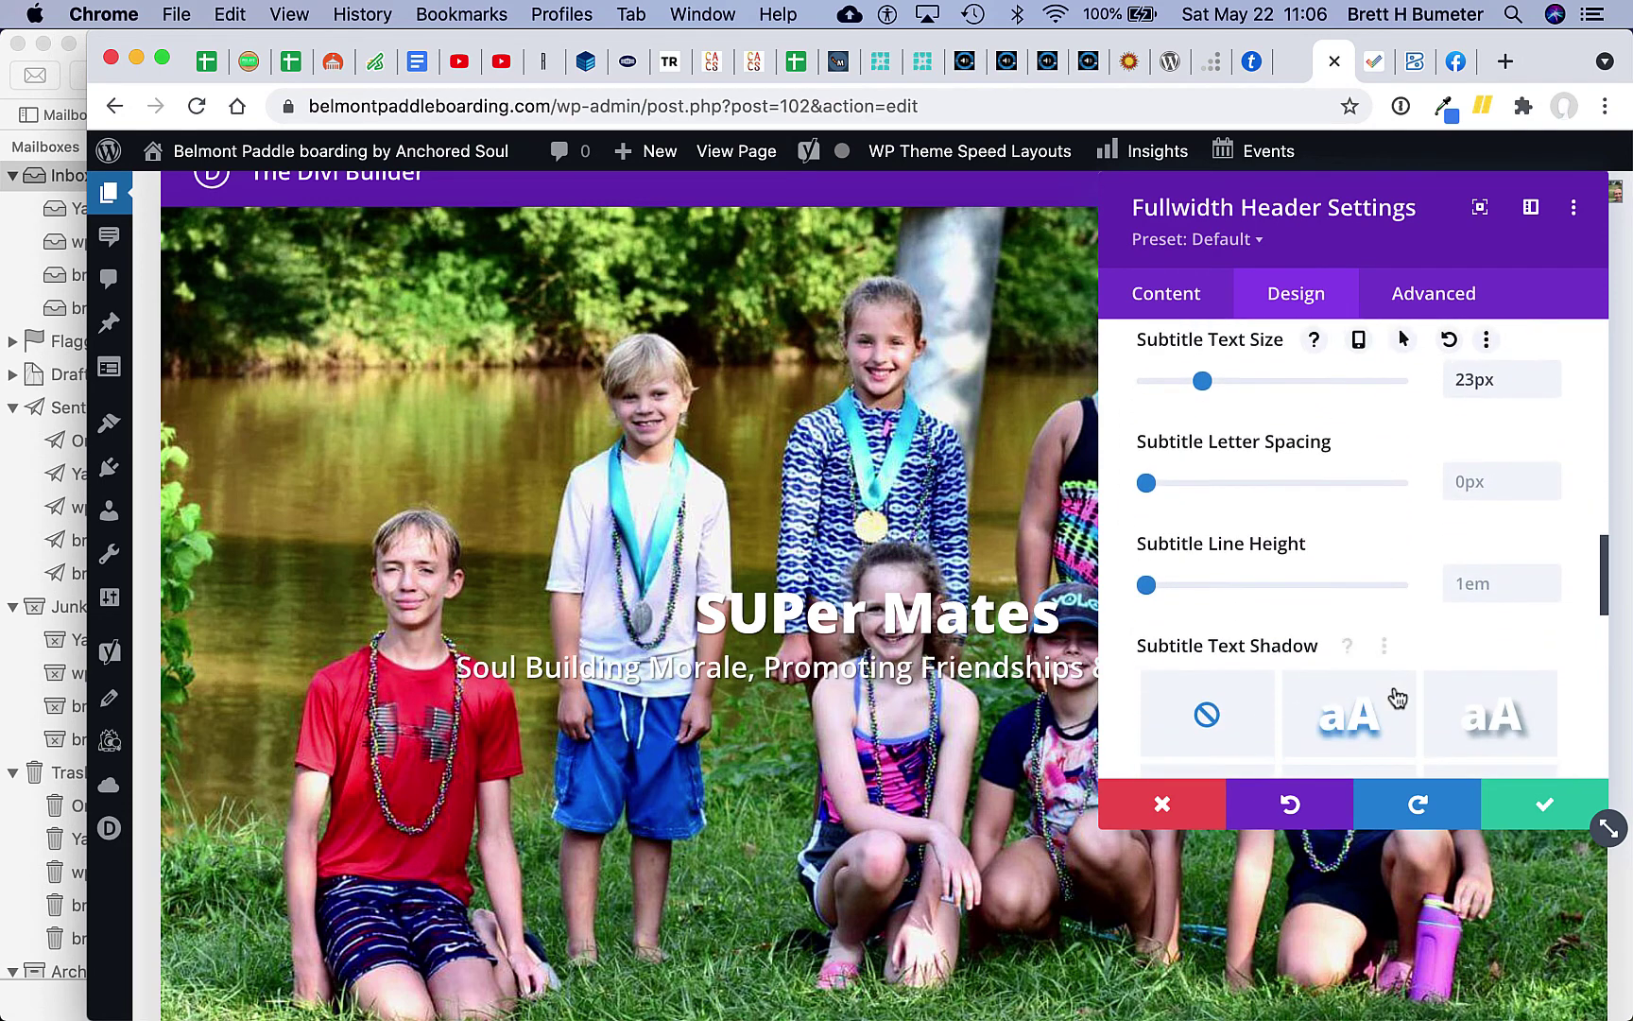
pyautogui.scroll(-2, 1396, 700)
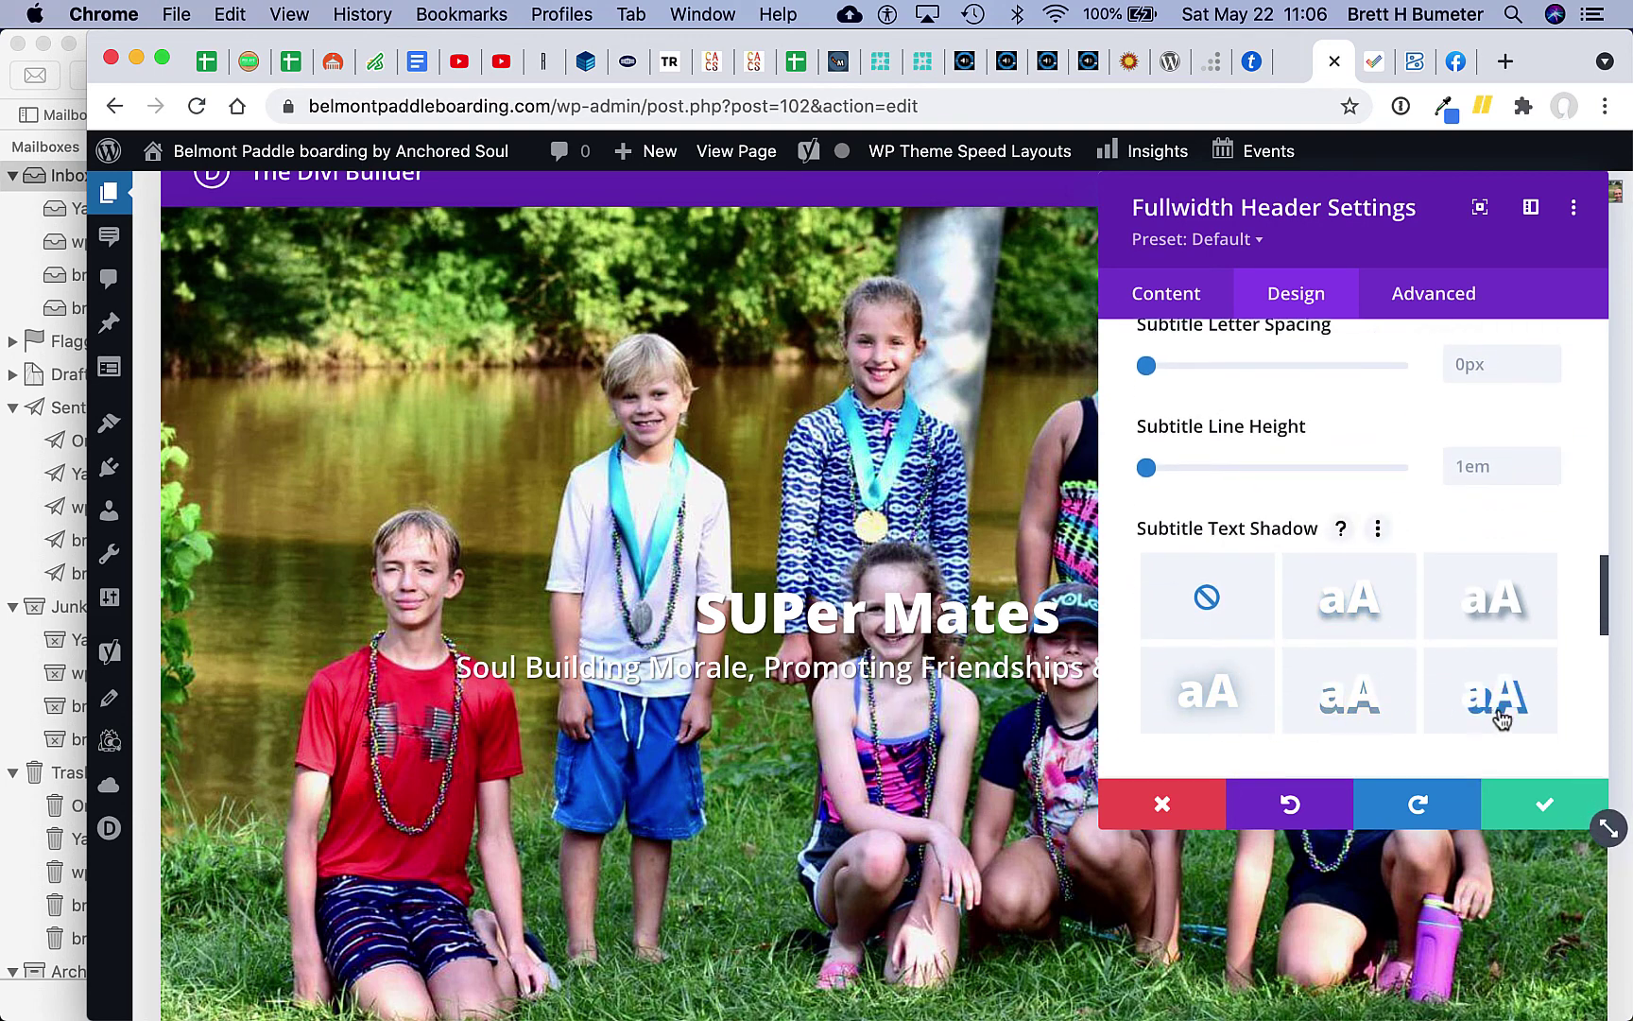
pyautogui.click(1516, 623)
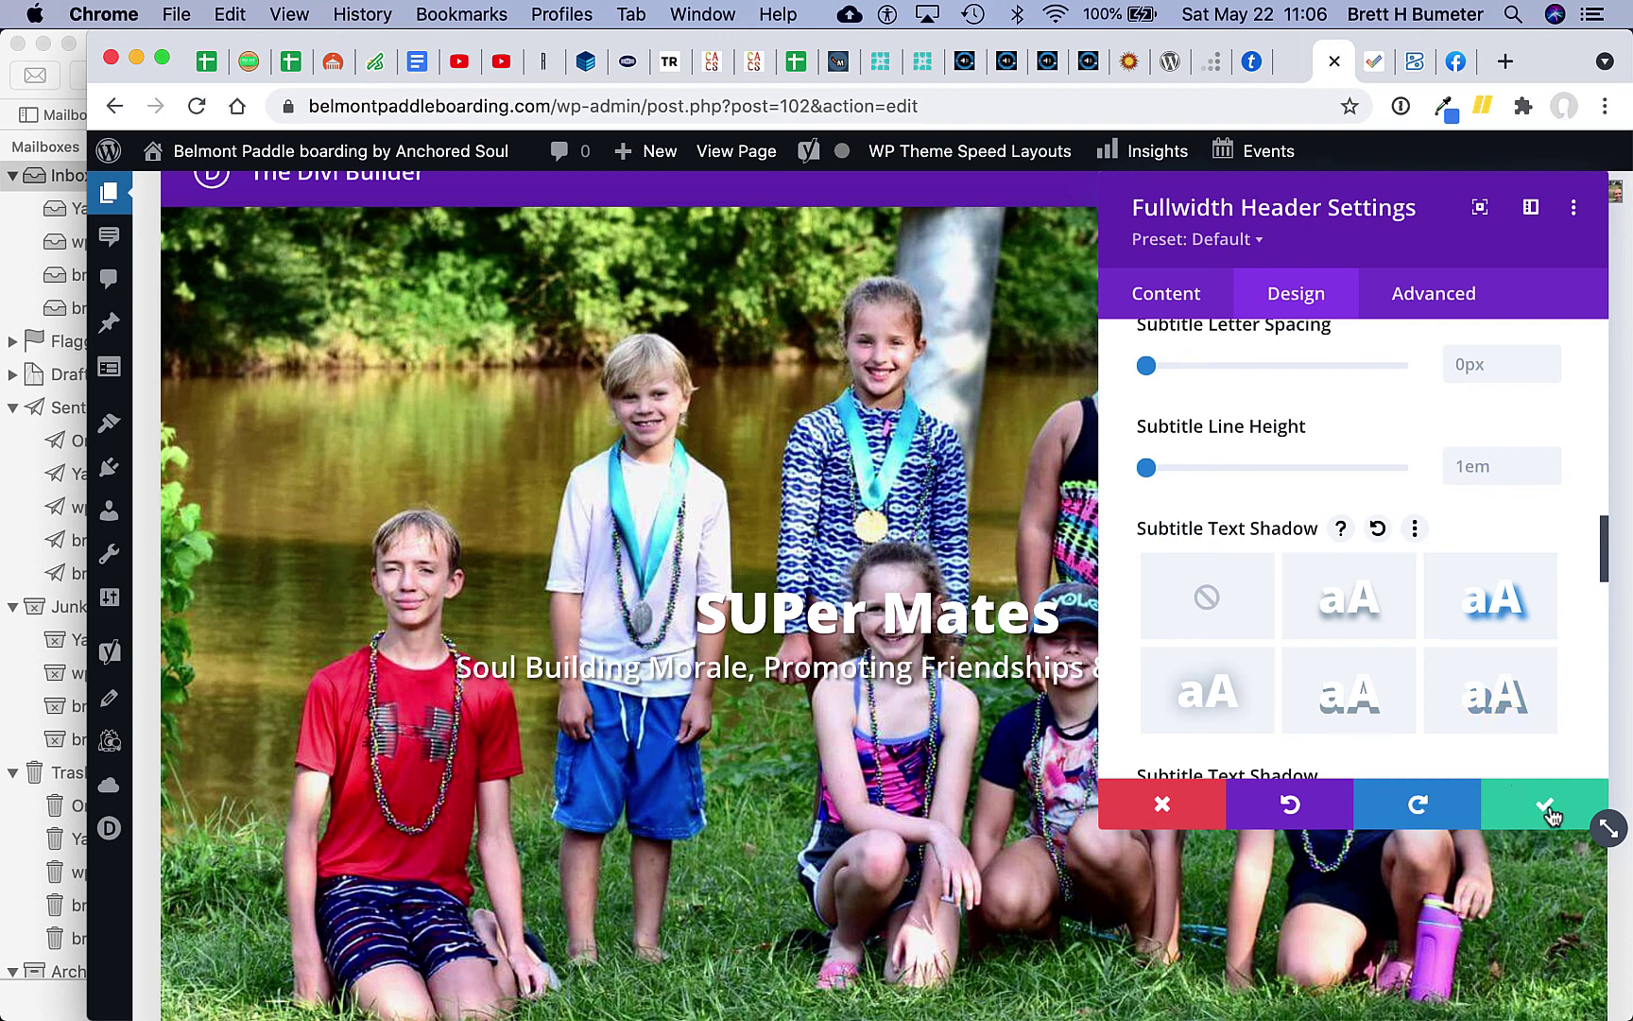
pyautogui.scroll(-4, 1516, 715)
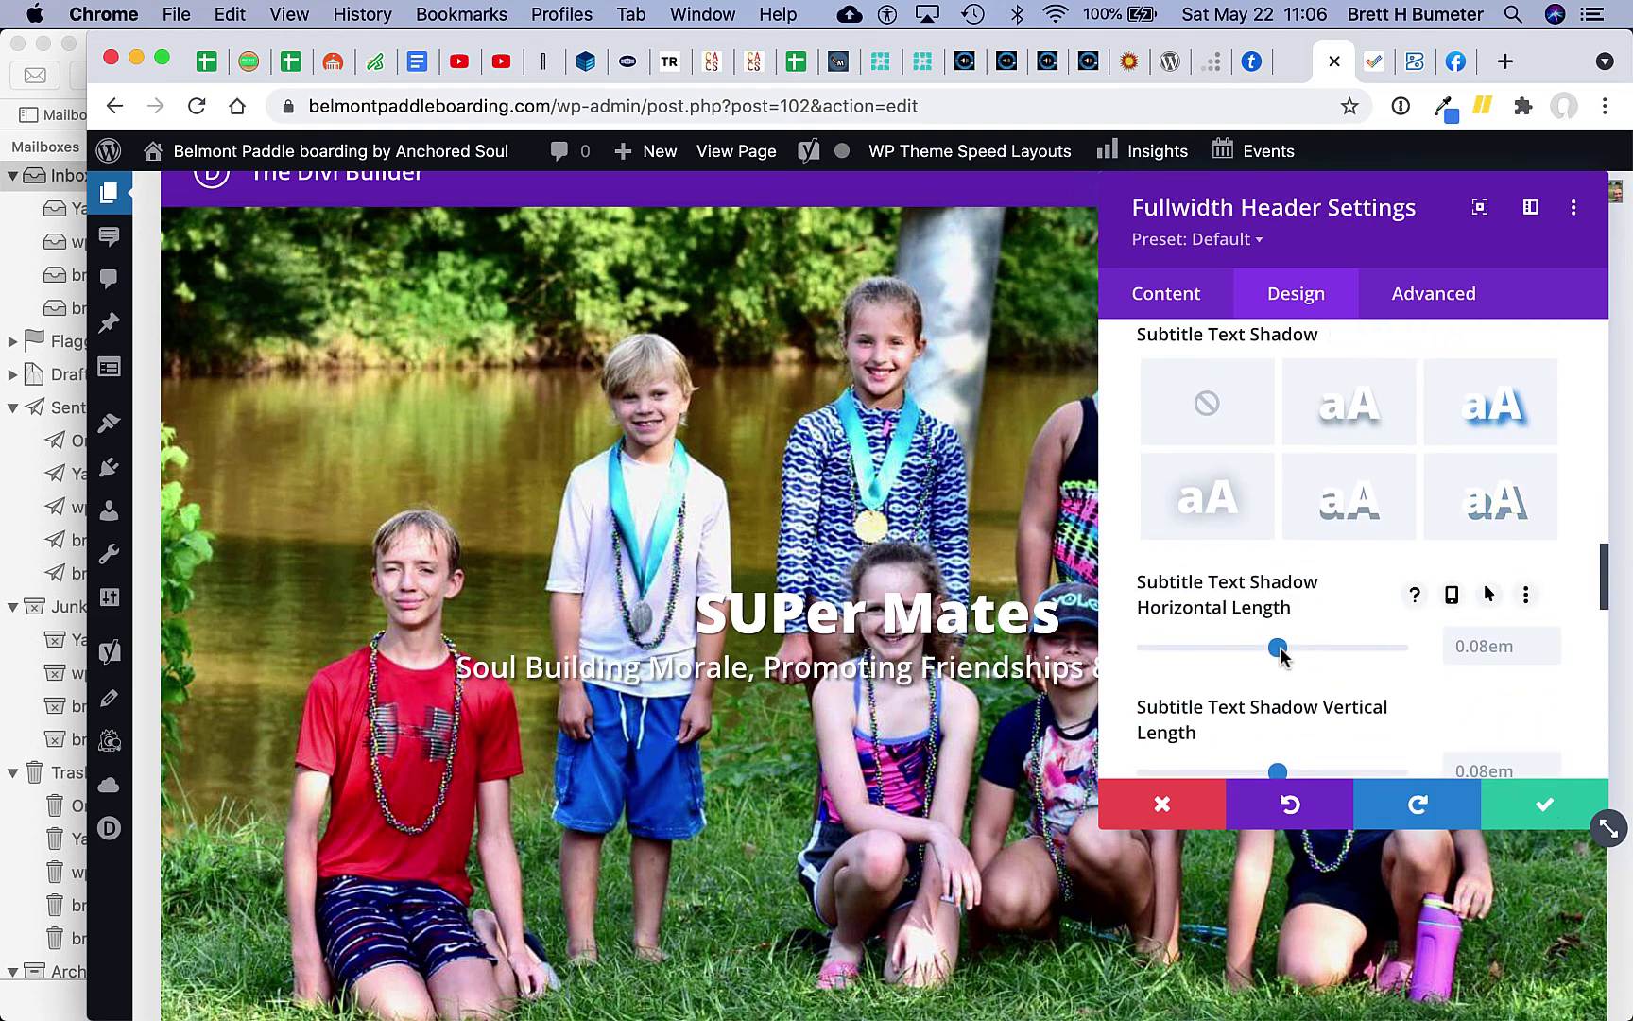
pyautogui.moveTo(1279, 646); pyautogui.dragTo(1287, 650)
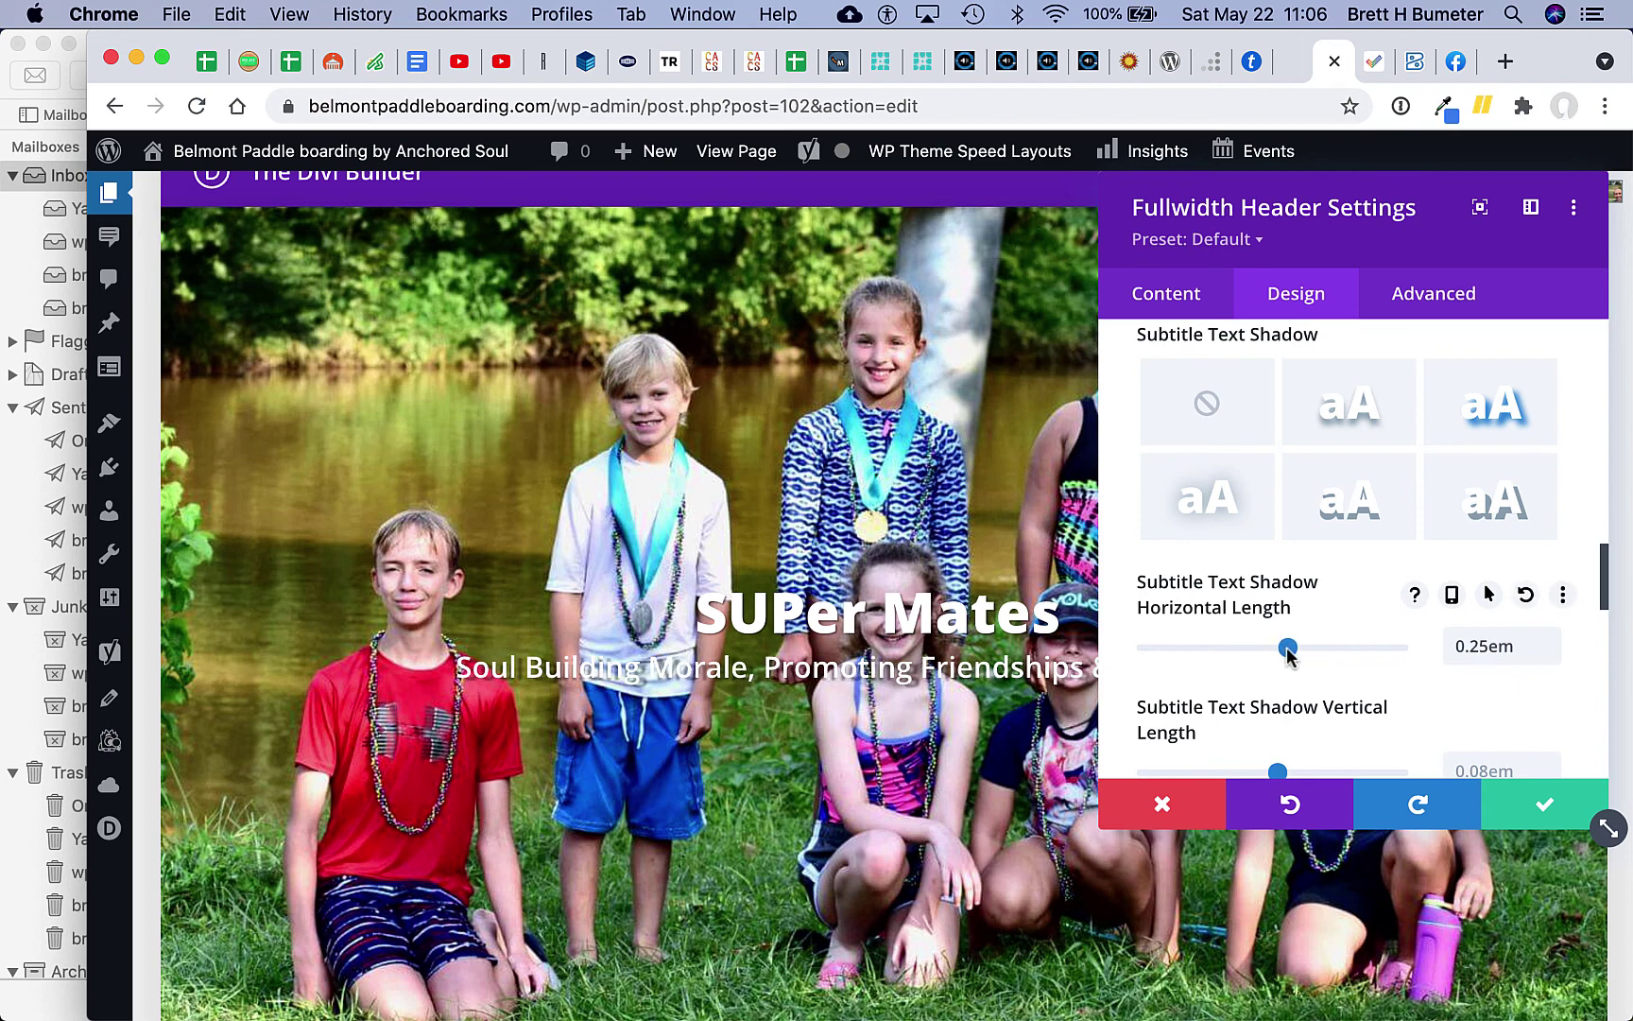
pyautogui.scroll(-5, 1464, 716)
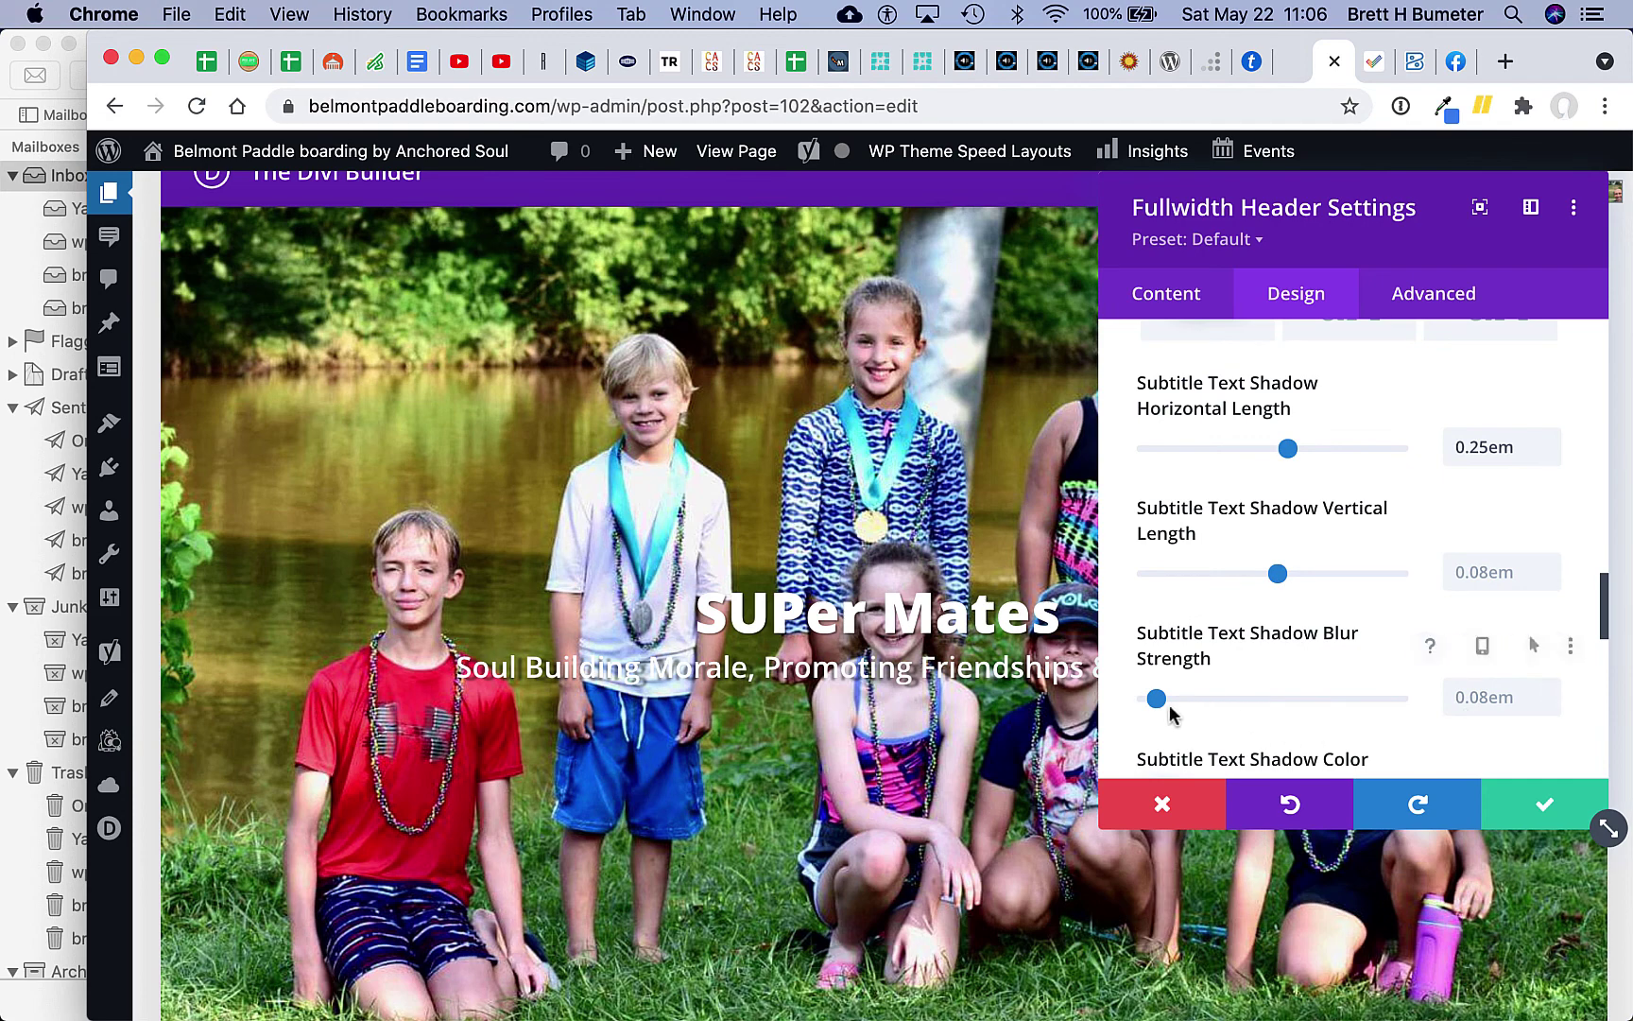
pyautogui.moveTo(1160, 701); pyautogui.dragTo(1166, 699)
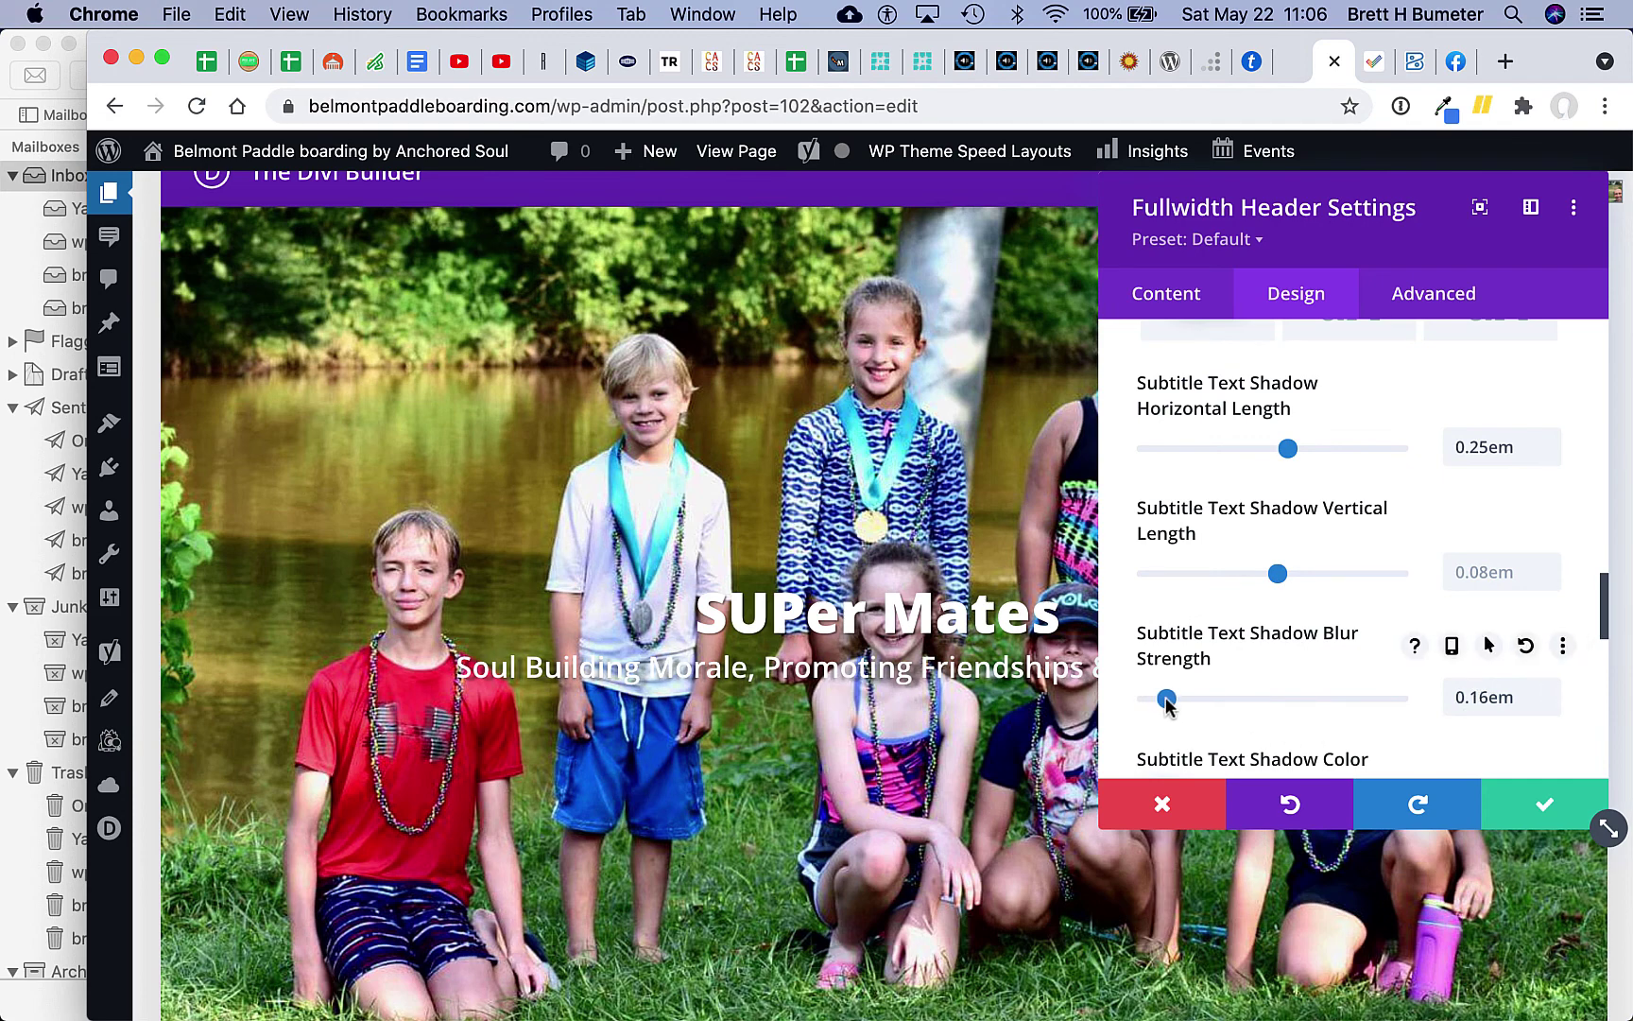
pyautogui.click(1521, 810)
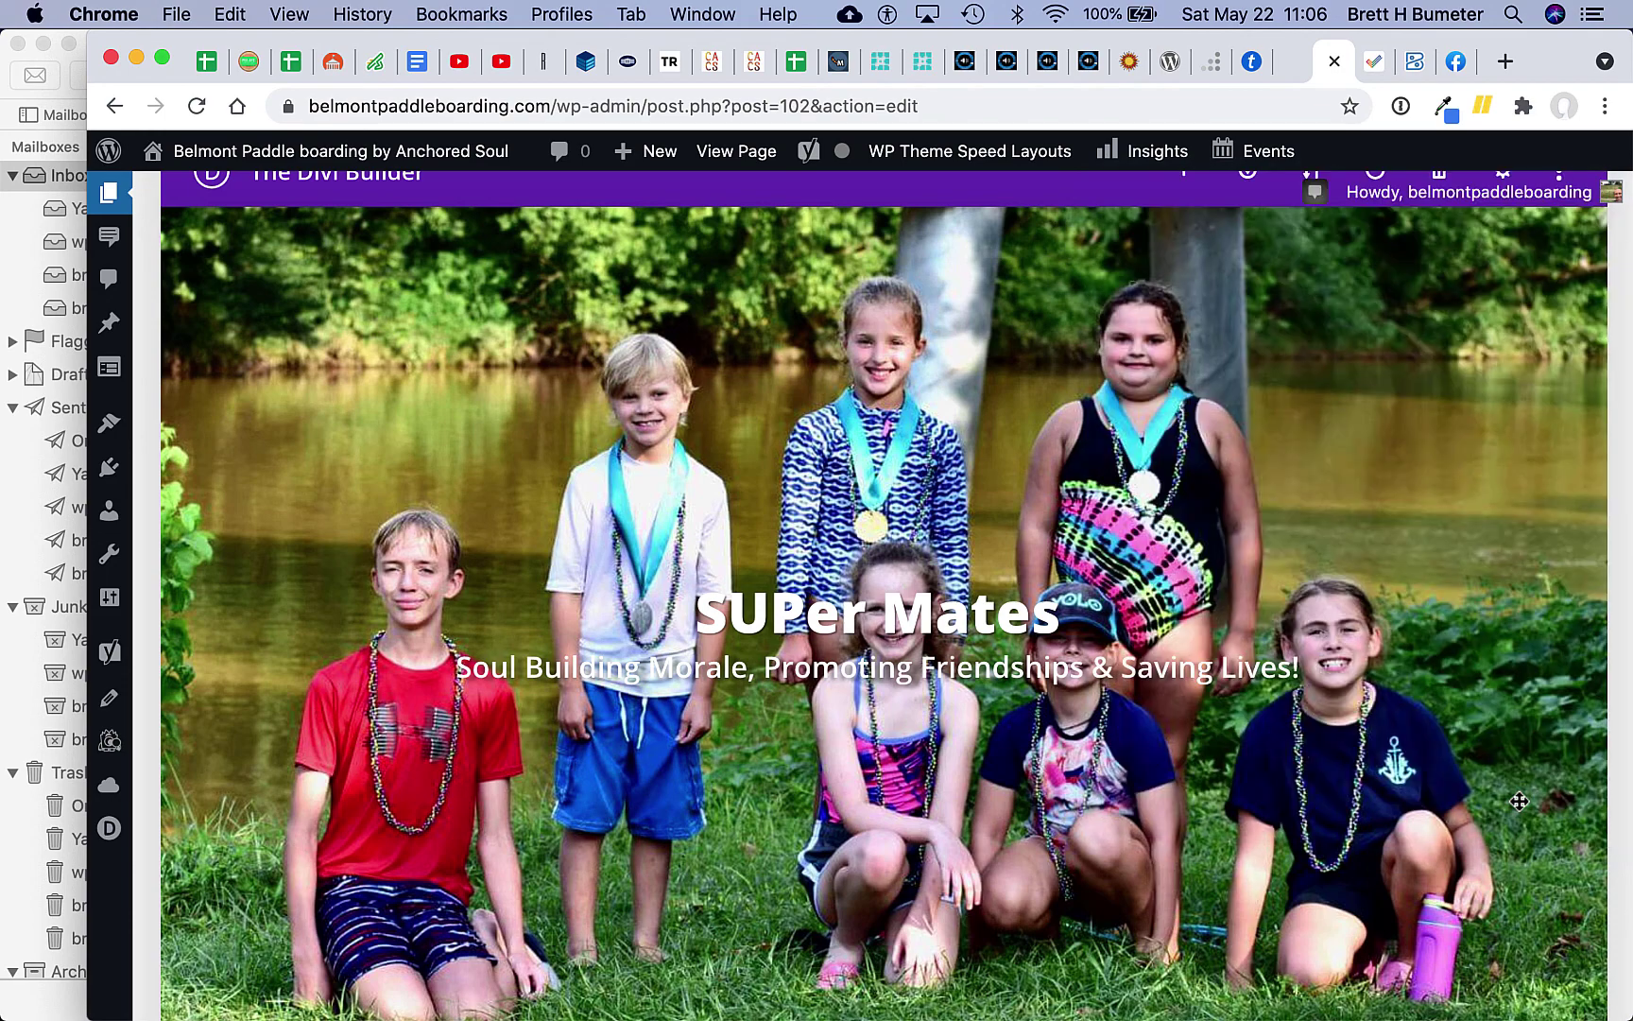
# Step: Clear the Fullwidth Header's subtitle, then save the module settings and the page
pyautogui.scroll(-5, 1155, 707)
pyautogui.scroll(-3, 1155, 707)
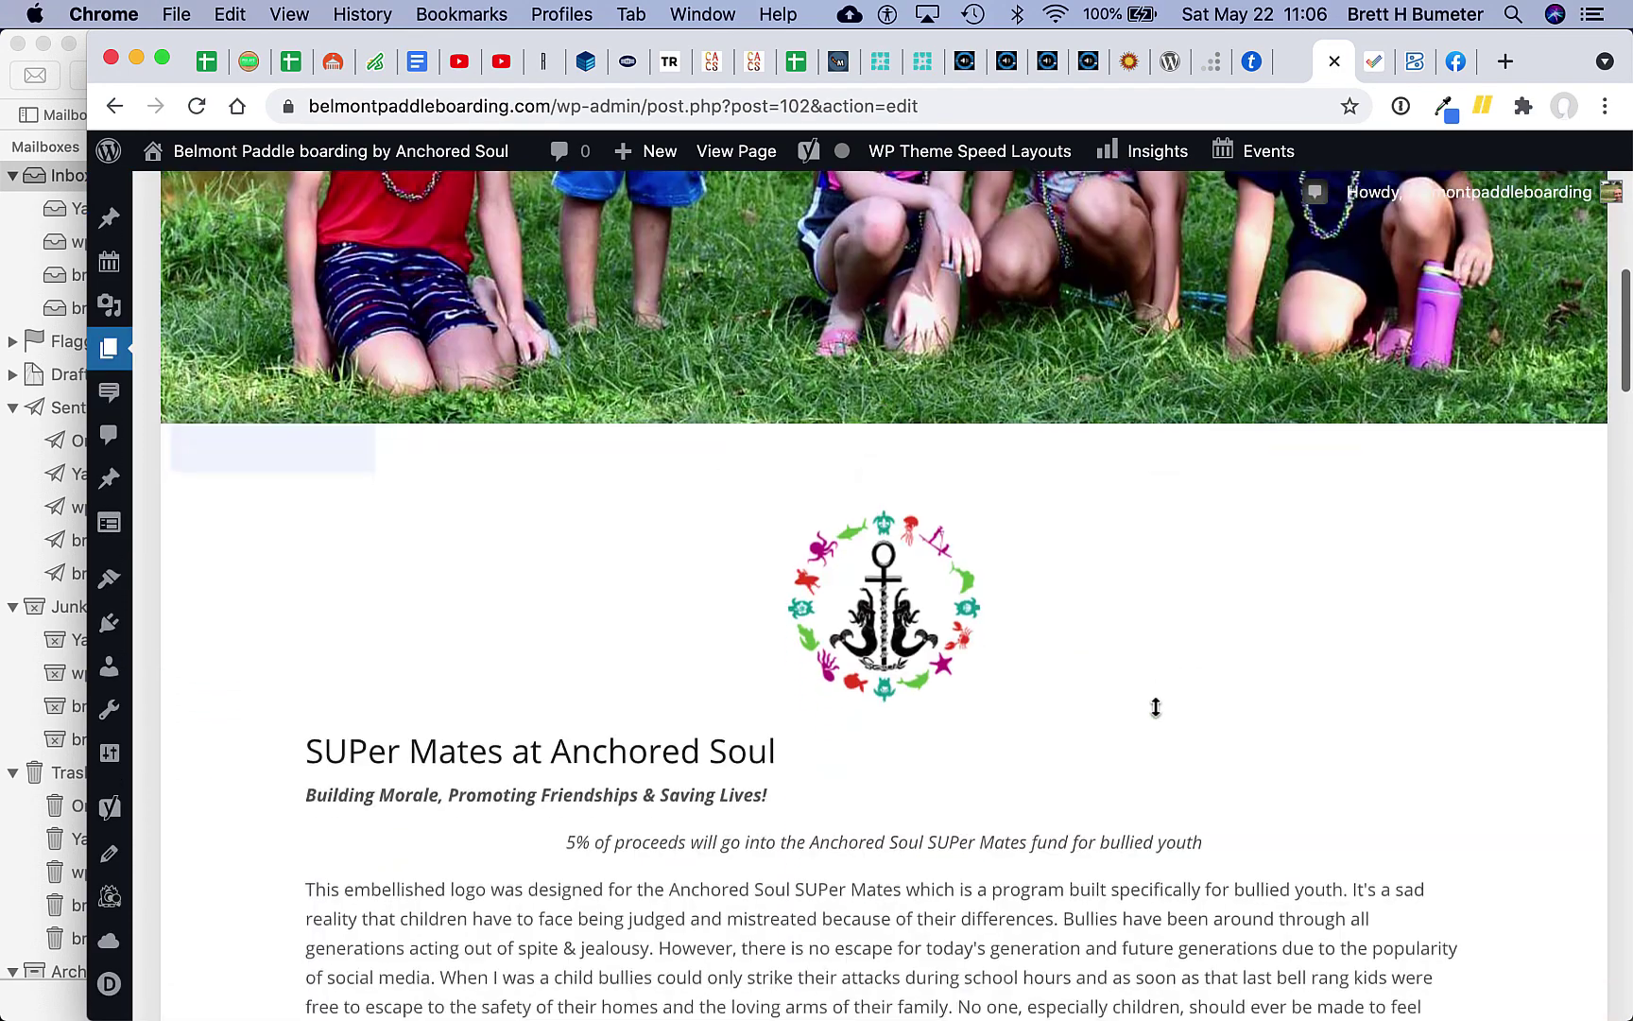
pyautogui.scroll(3, 1156, 707)
pyautogui.scroll(5, 1156, 706)
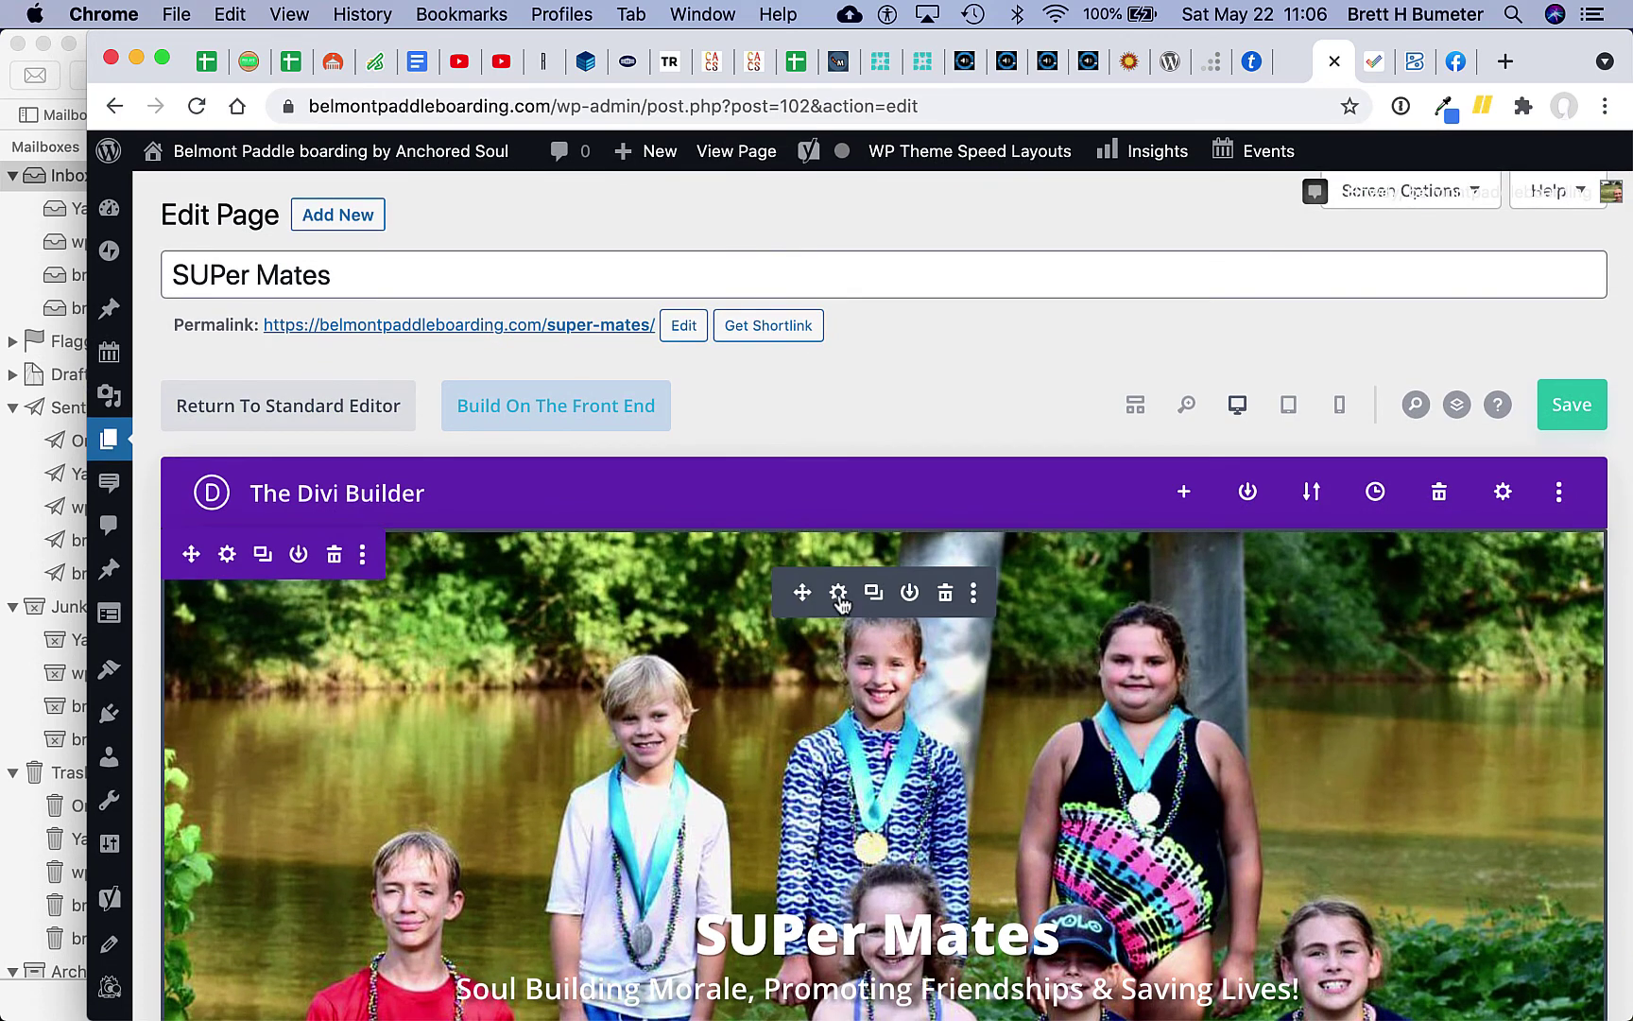
pyautogui.click(839, 593)
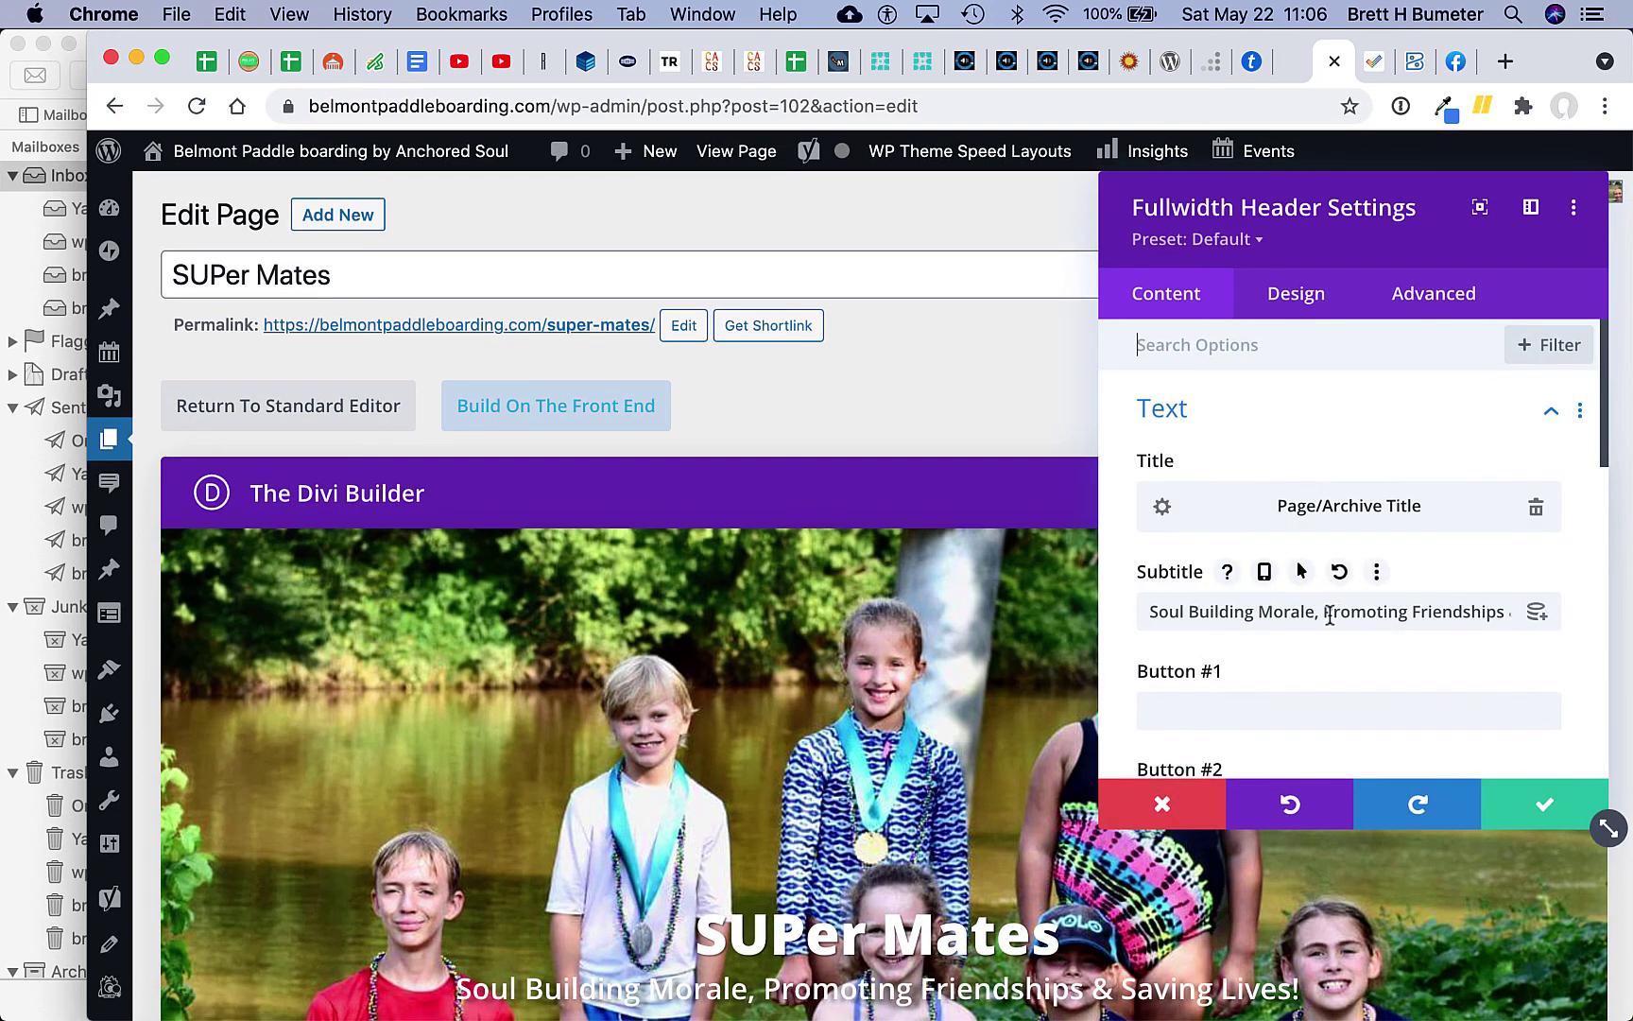
pyautogui.doubleClick(1329, 613)
pyautogui.press('super+a')
pyautogui.press('BackSpace')
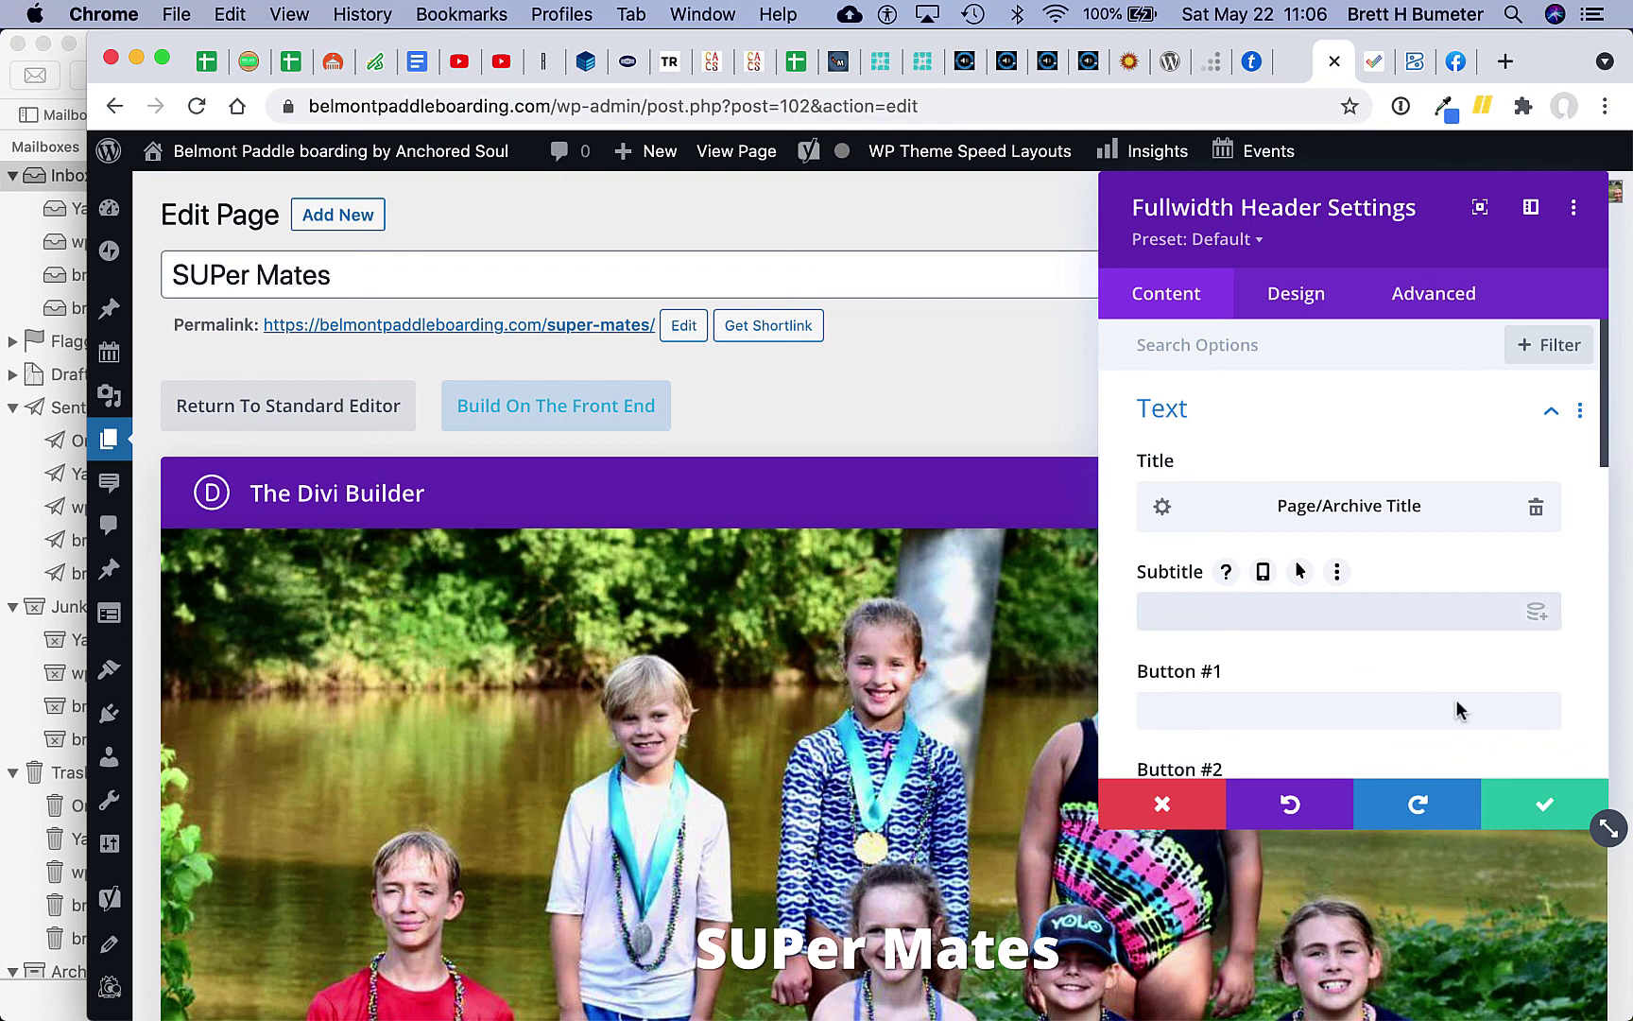
pyautogui.click(1546, 811)
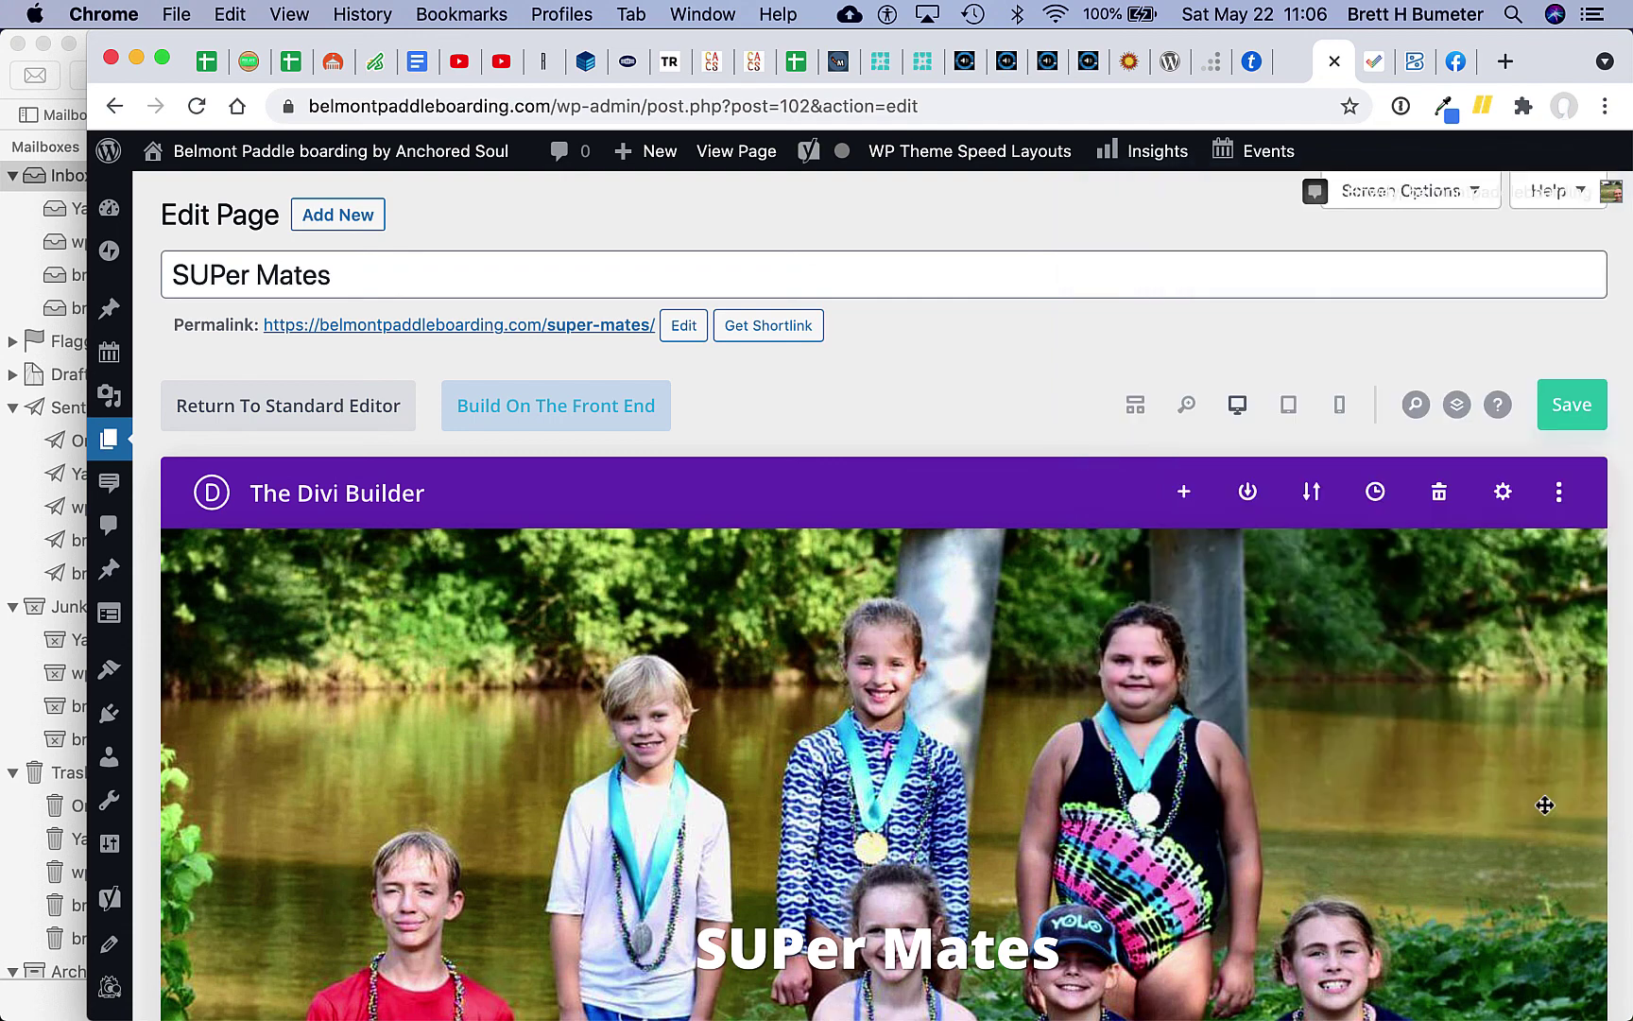
pyautogui.click(1569, 416)
pyautogui.moveTo(812, 983)
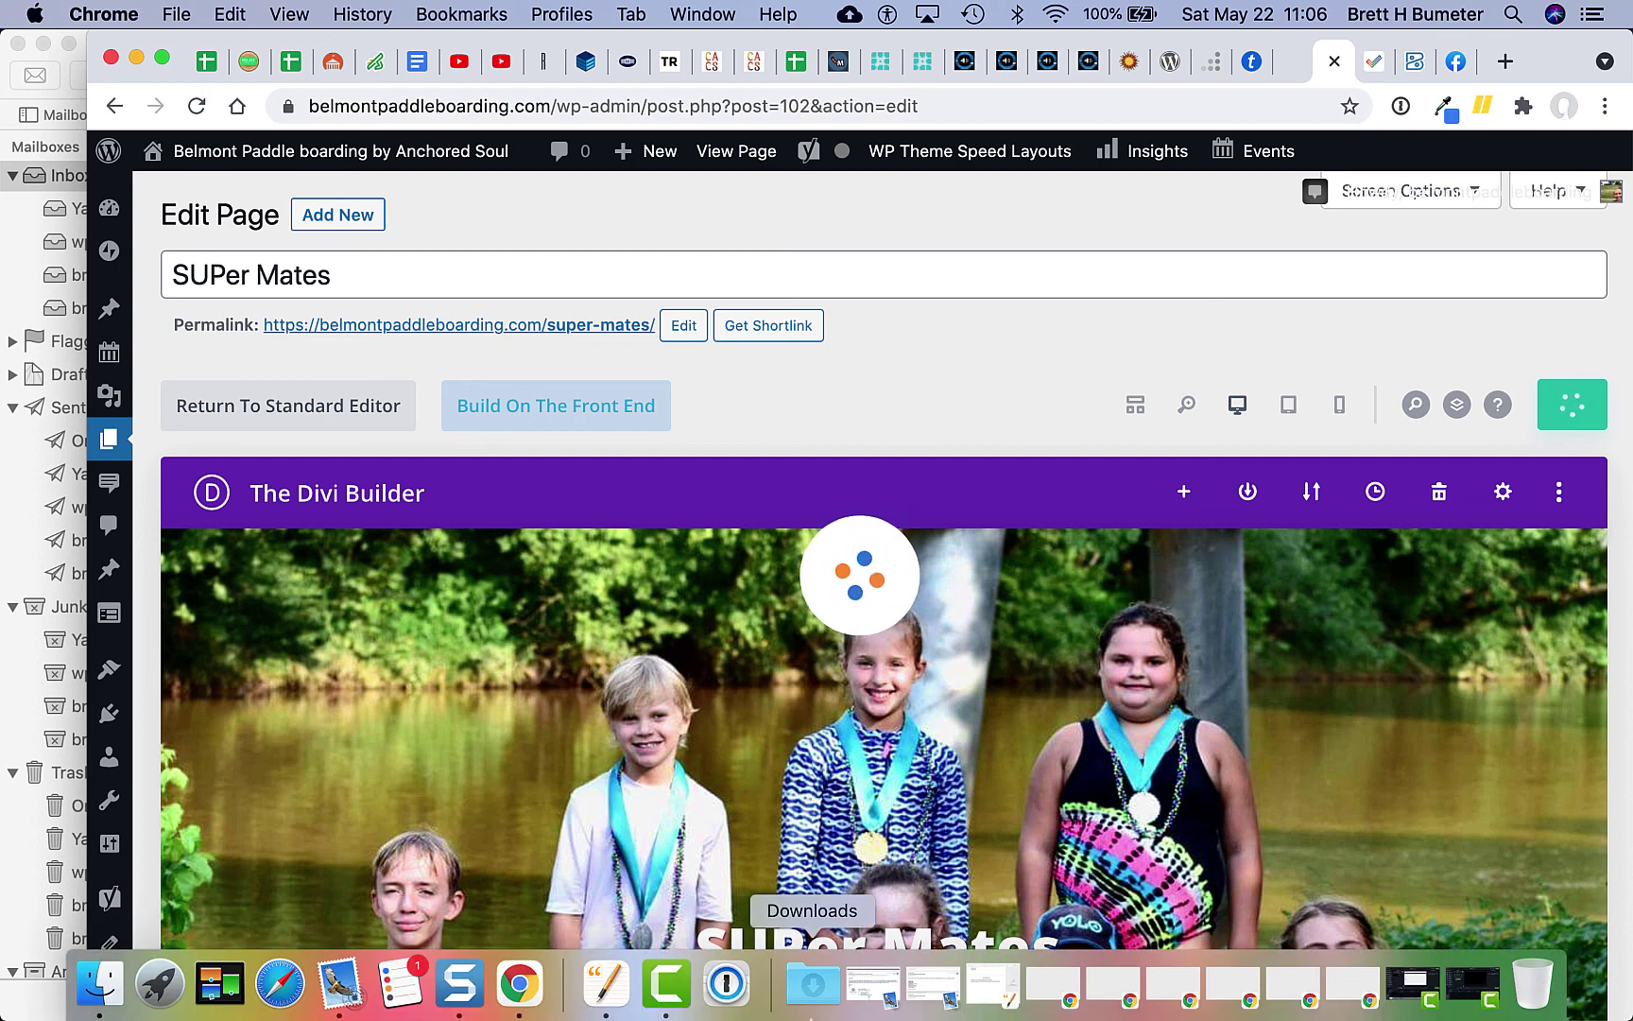
pyautogui.rightClick(666, 982)
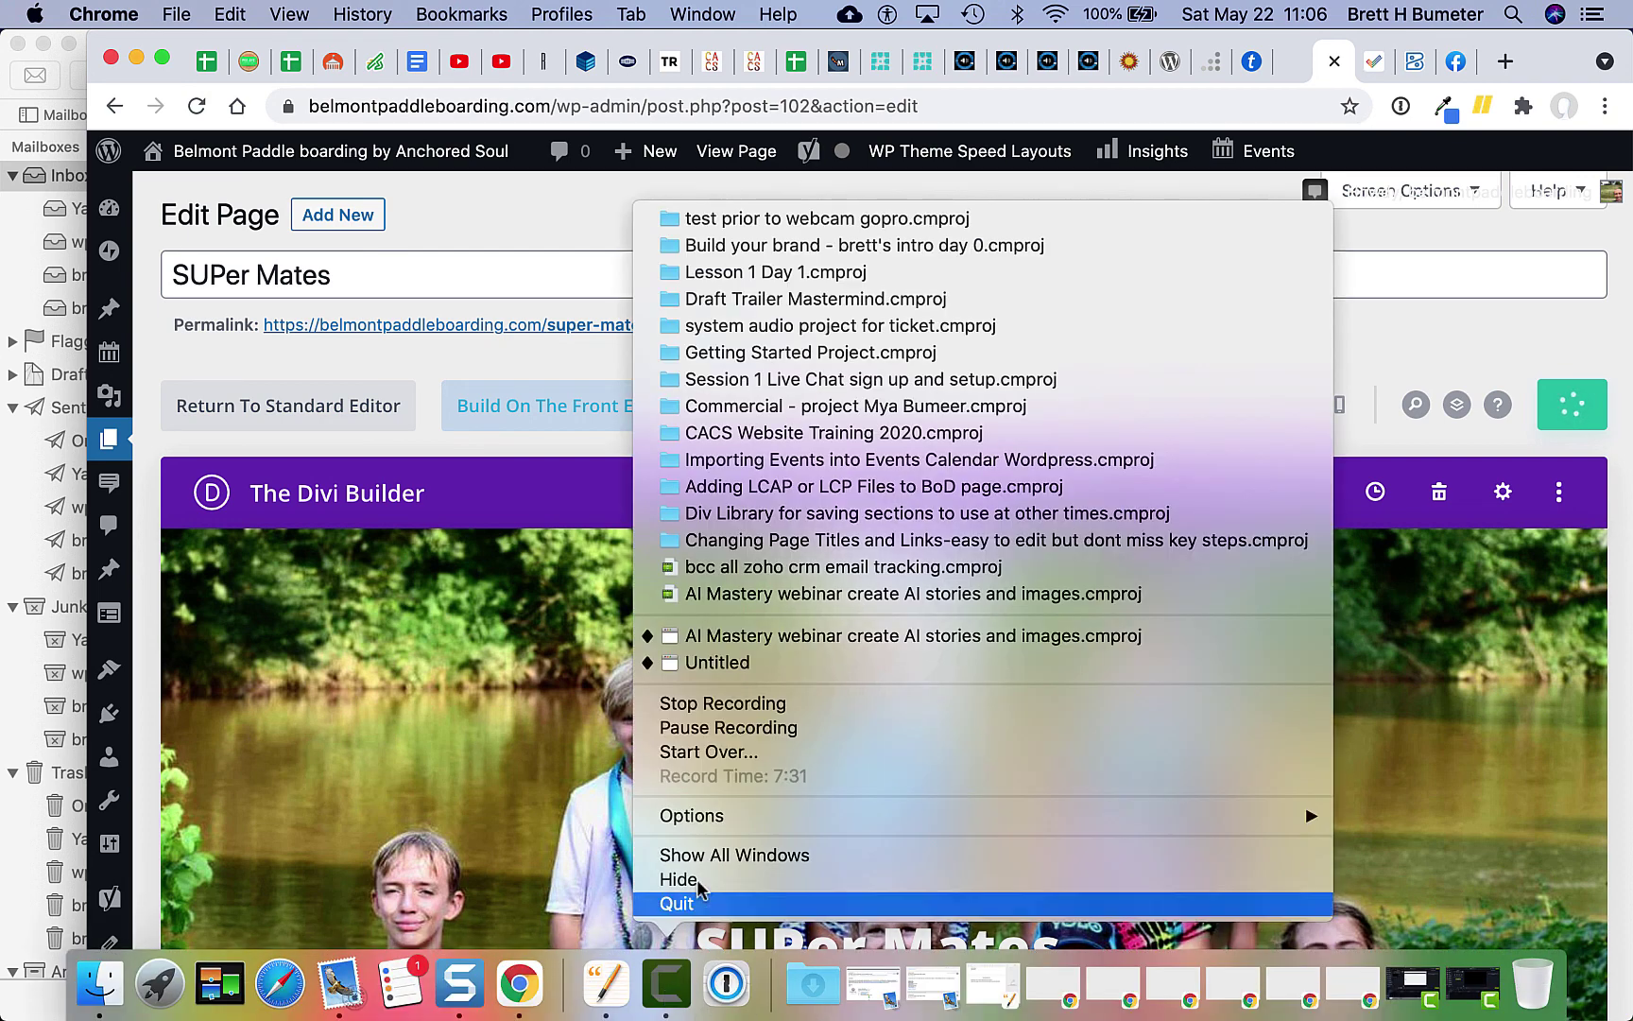